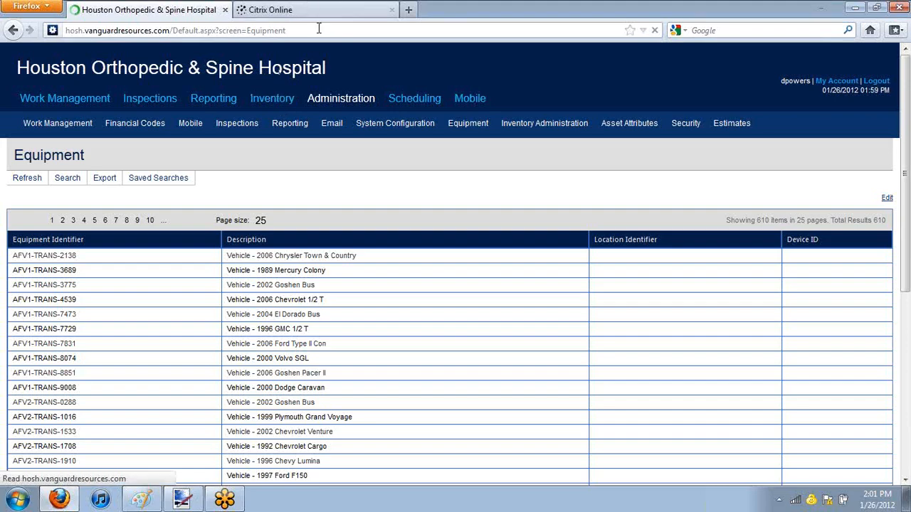
Step: Load the Air Force Village site at afv.vanguardresources.com in place of the Citrix Online page
{"action": "left_click", "coordinate": [374, 10]}
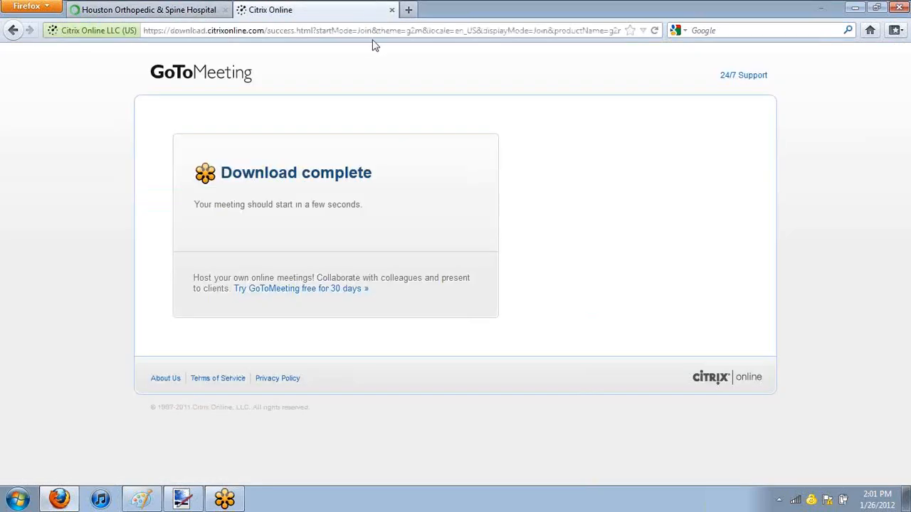
{"action": "left_click", "coordinate": [367, 31]}
{"action": "type", "text": "afv"}
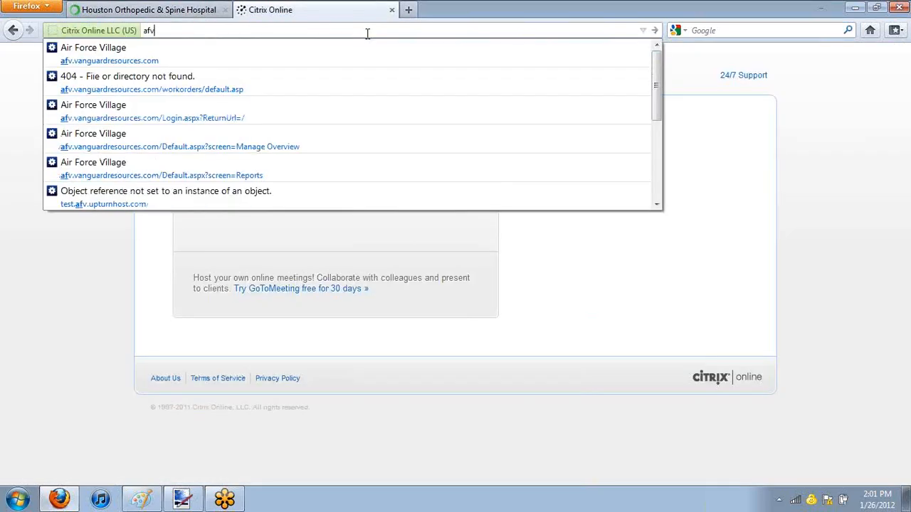
{"action": "key", "text": "Down"}
{"action": "key", "text": "Return"}
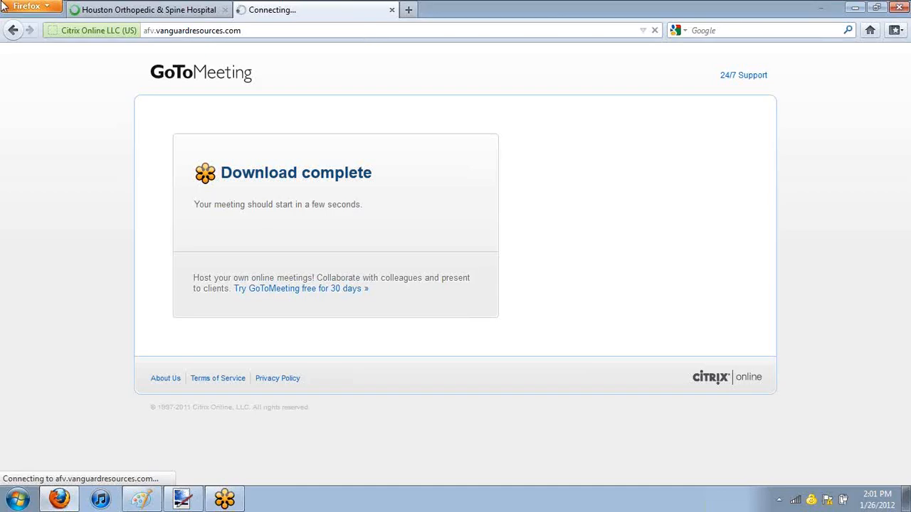
Step: Return to the Houston Orthopedic & Spine Hospital site, look through its equipment list and go to page 4 of the results
{"action": "left_click", "coordinate": [142, 10]}
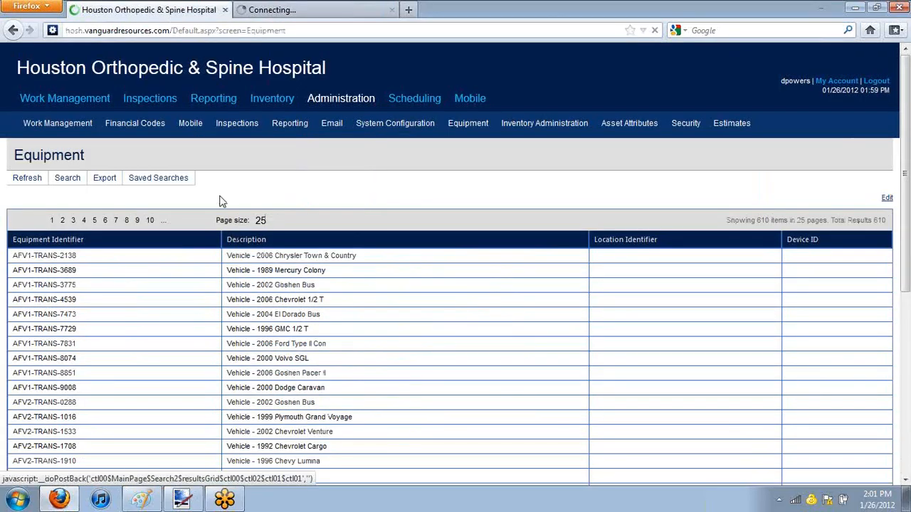
{"action": "mouse_move", "coordinate": [181, 130]}
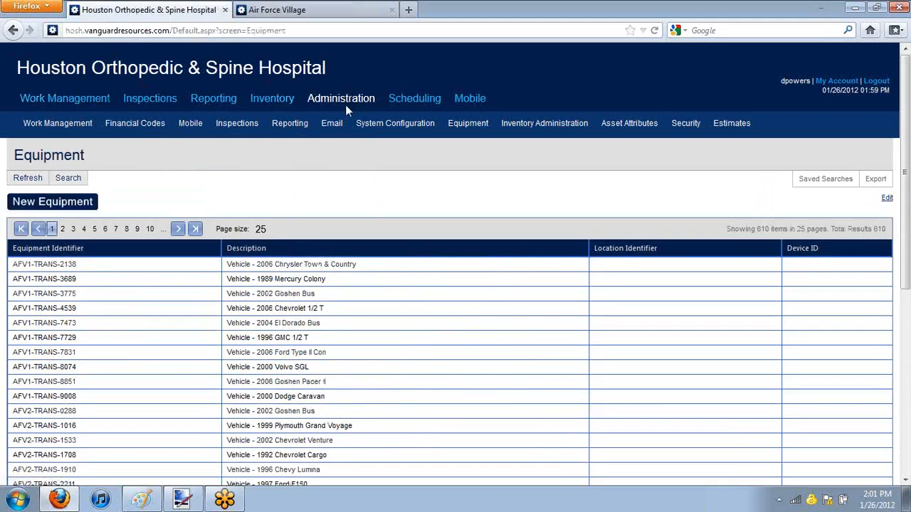
{"action": "mouse_move", "coordinate": [430, 122]}
{"action": "mouse_move", "coordinate": [468, 126]}
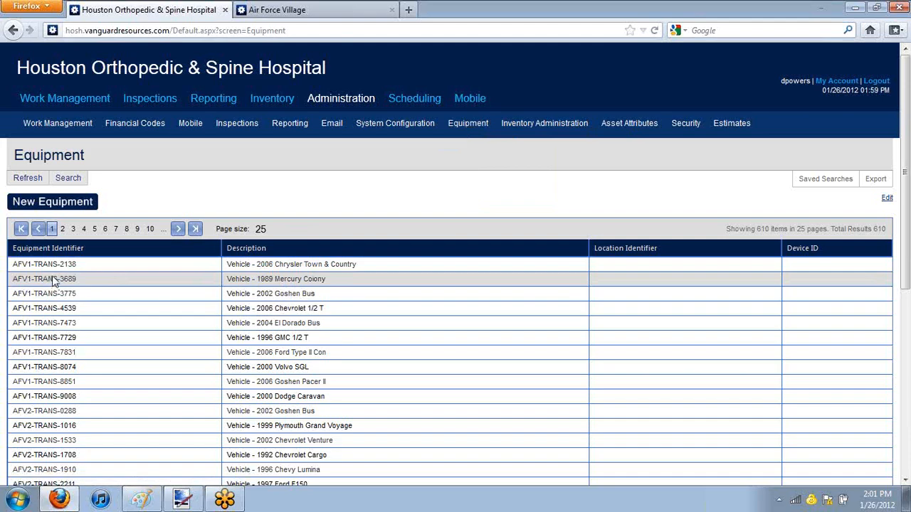
{"action": "scroll", "coordinate": [51, 279], "scroll_direction": "down", "scroll_amount": 5}
{"action": "left_click_drag", "start_coordinate": [167, 386], "coordinate": [112, 85]}
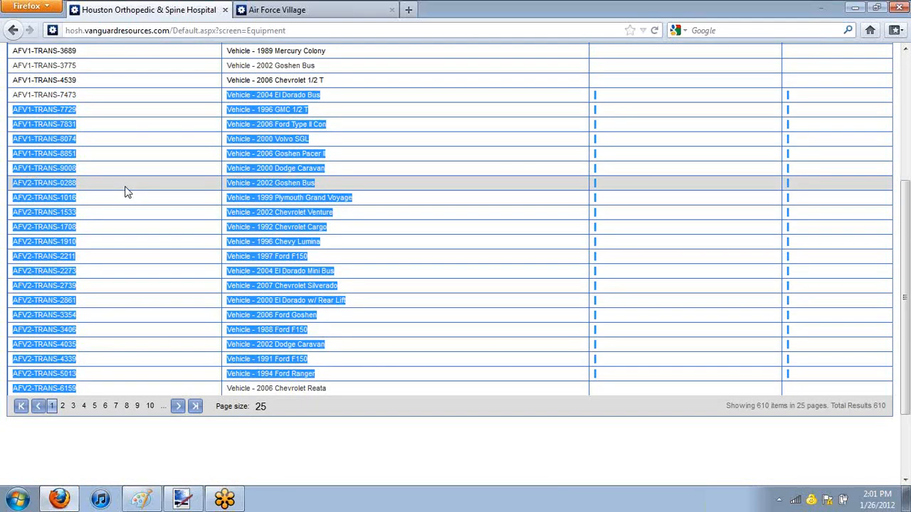
{"action": "scroll", "coordinate": [129, 191], "scroll_direction": "up", "scroll_amount": 3}
{"action": "left_click_drag", "start_coordinate": [77, 265], "coordinate": [291, 358]}
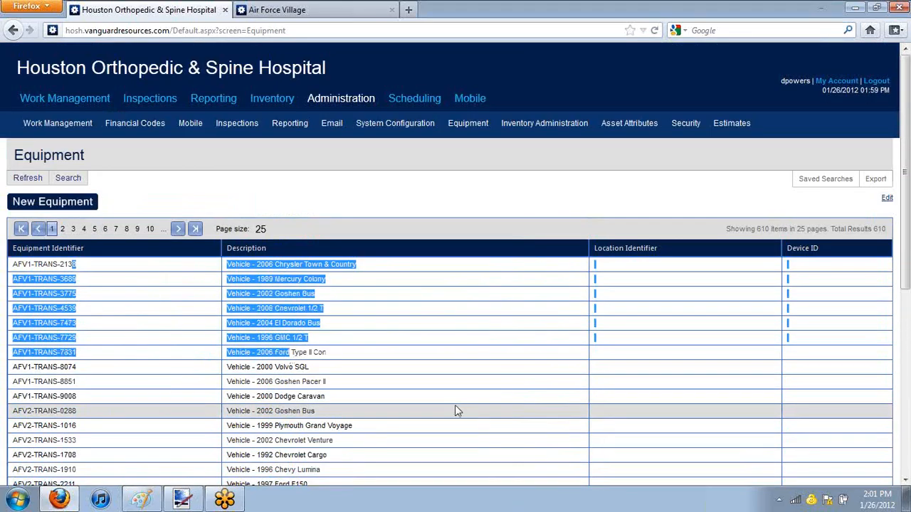
{"action": "scroll", "coordinate": [439, 397], "scroll_direction": "down", "scroll_amount": 2}
{"action": "scroll", "coordinate": [438, 396], "scroll_direction": "up", "scroll_amount": 2}
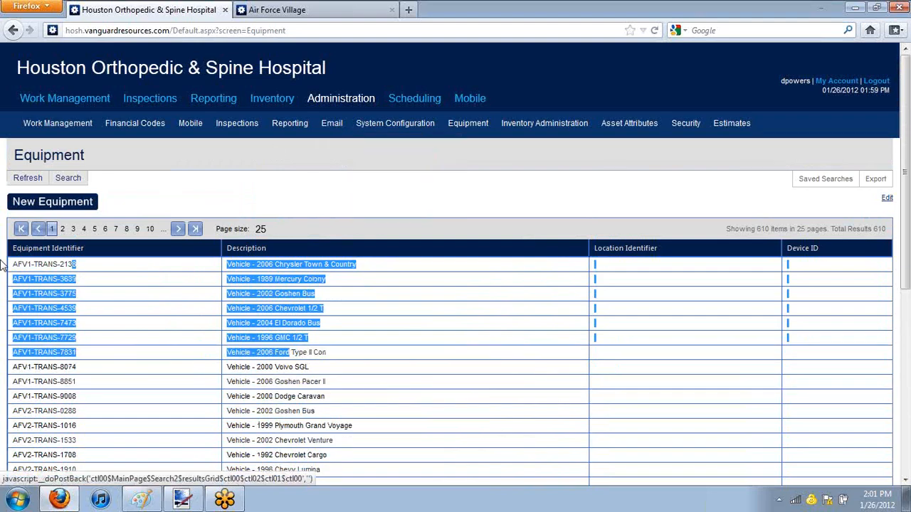
{"action": "left_click", "coordinate": [84, 230]}
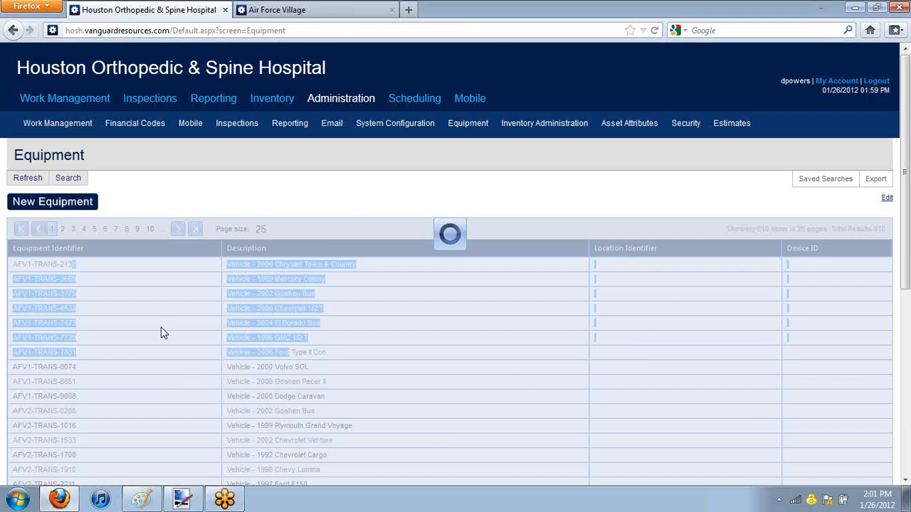
Step: Log in to the Air Force Village site with the account's username and password
{"action": "left_click", "coordinate": [287, 10]}
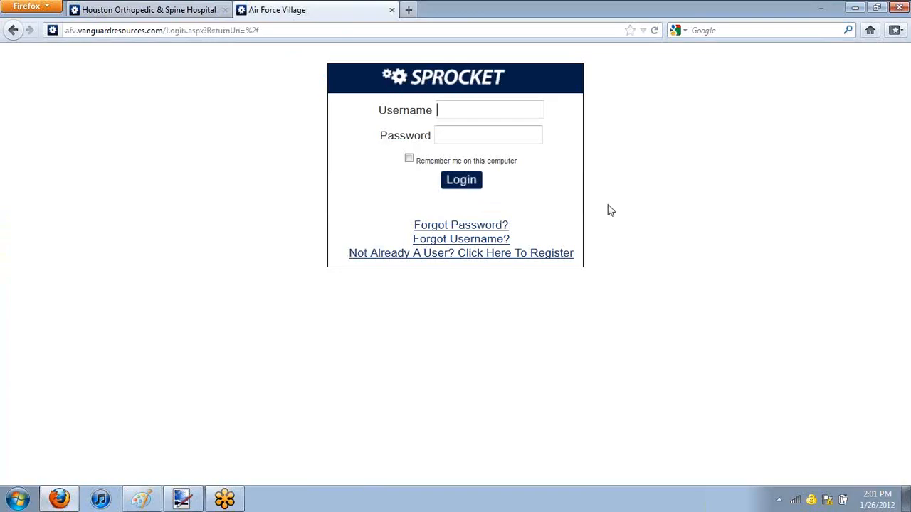
{"action": "key", "text": "Down"}
{"action": "key", "text": "Return"}
{"action": "key", "text": "Tab"}
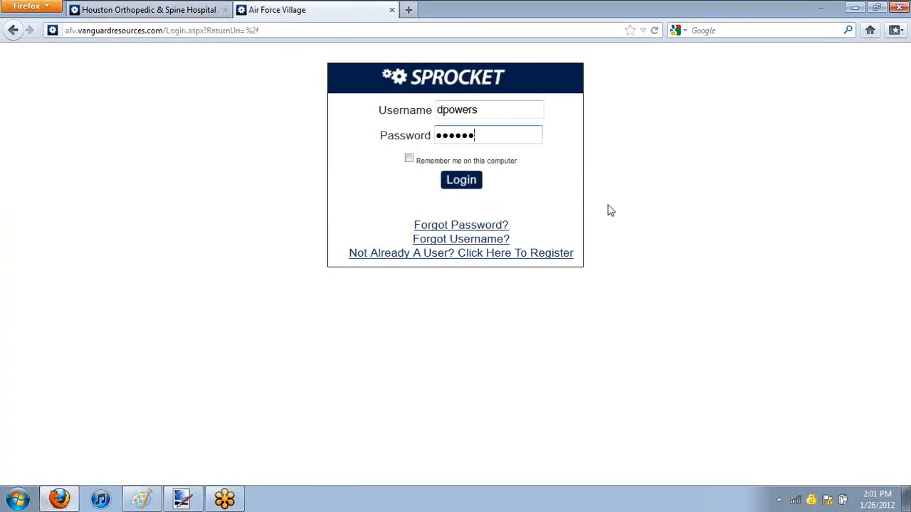
{"action": "key", "text": "Return"}
Step: Start a new equipment record on the Houston Orthopedic & Spine Hospital site with the identifier !AHU-975
{"action": "key", "text": "ctrl+Tab"}
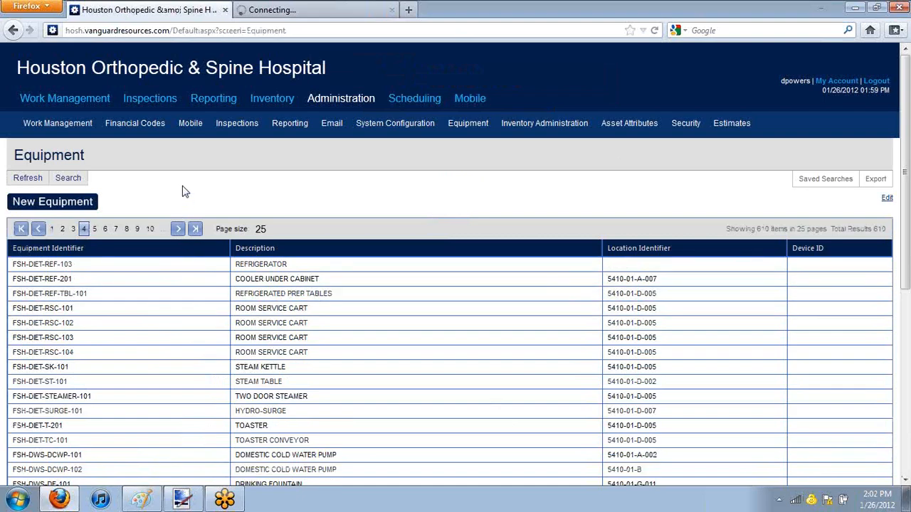
{"action": "left_click", "coordinate": [82, 209]}
{"action": "left_click", "coordinate": [82, 209]}
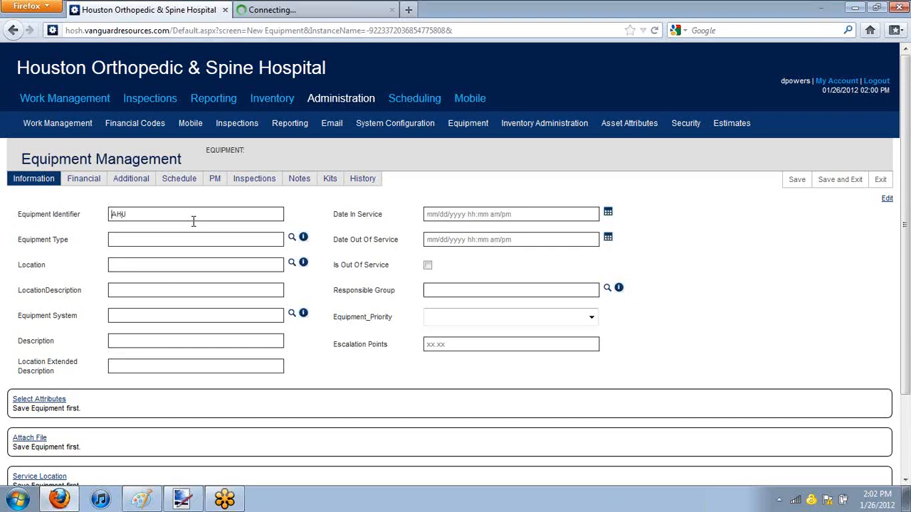
{"action": "type", "text": "'"}
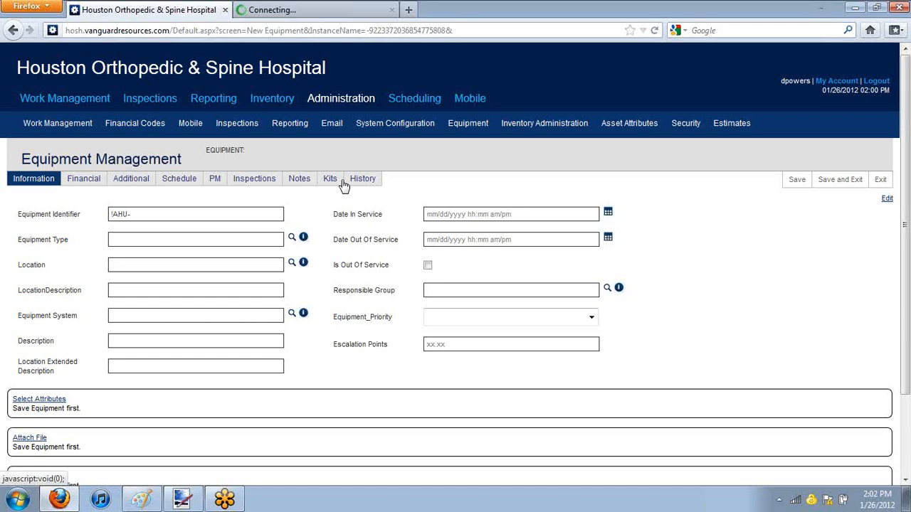
{"action": "type", "text": "5"}
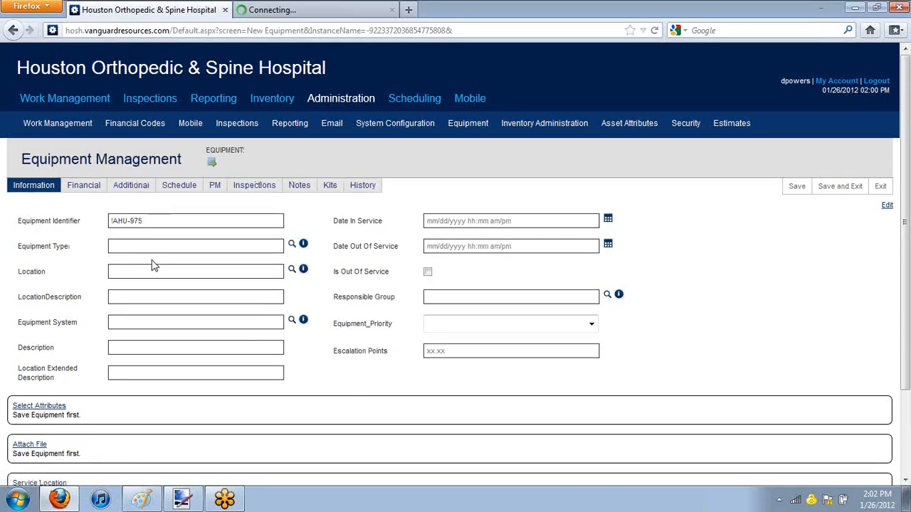
Step: View the Equipment Type lookup without choosing a type, and find where Equipment Types are administered
{"action": "left_click", "coordinate": [181, 245]}
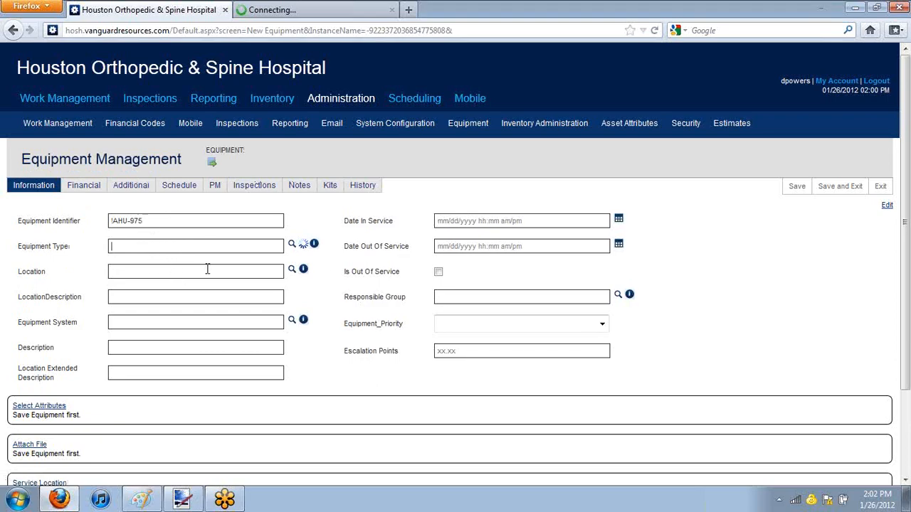
{"action": "left_click", "coordinate": [292, 246]}
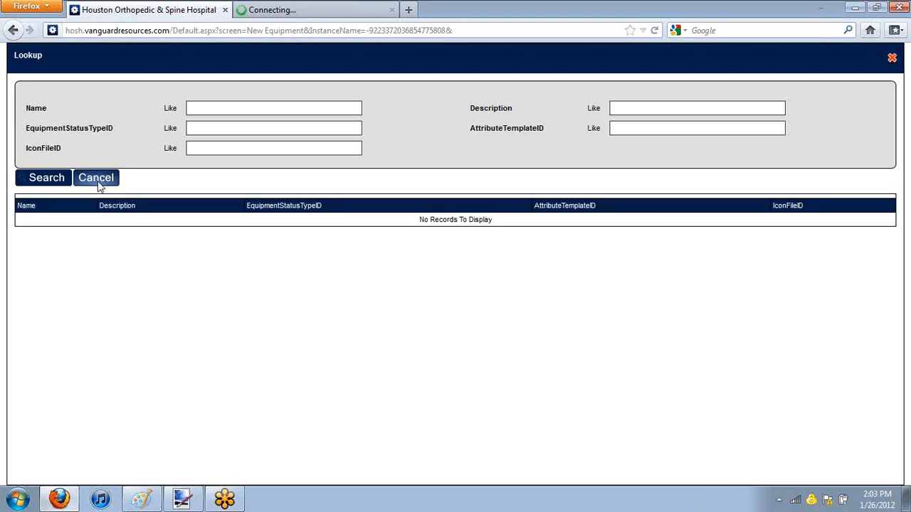
{"action": "left_click", "coordinate": [98, 180]}
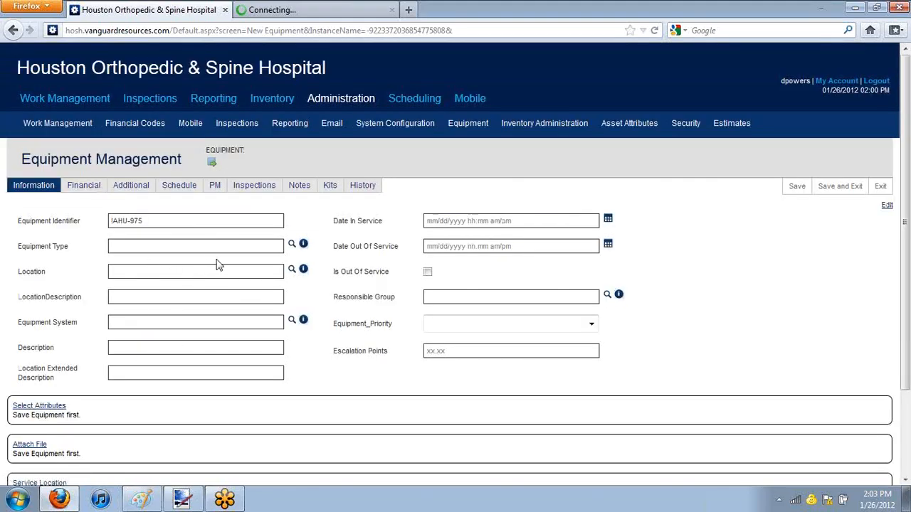
{"action": "mouse_move", "coordinate": [57, 123]}
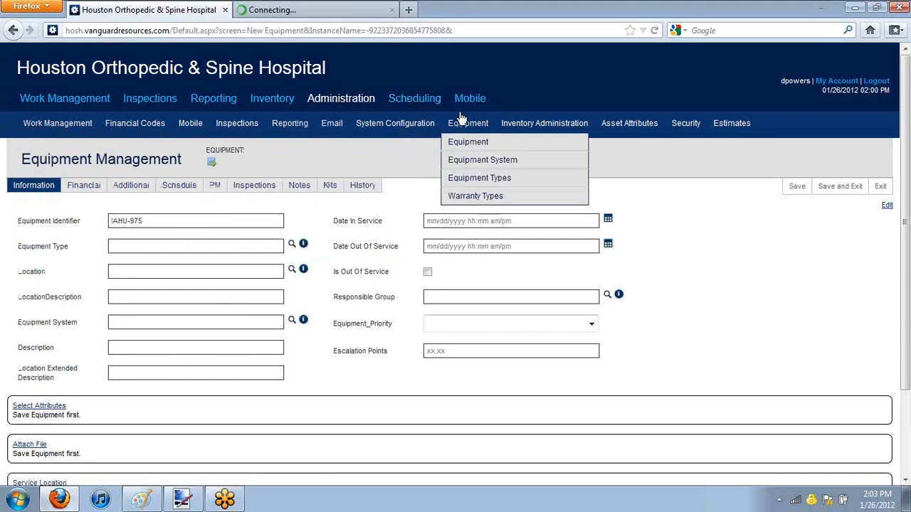
{"action": "mouse_move", "coordinate": [512, 127]}
{"action": "mouse_move", "coordinate": [467, 127]}
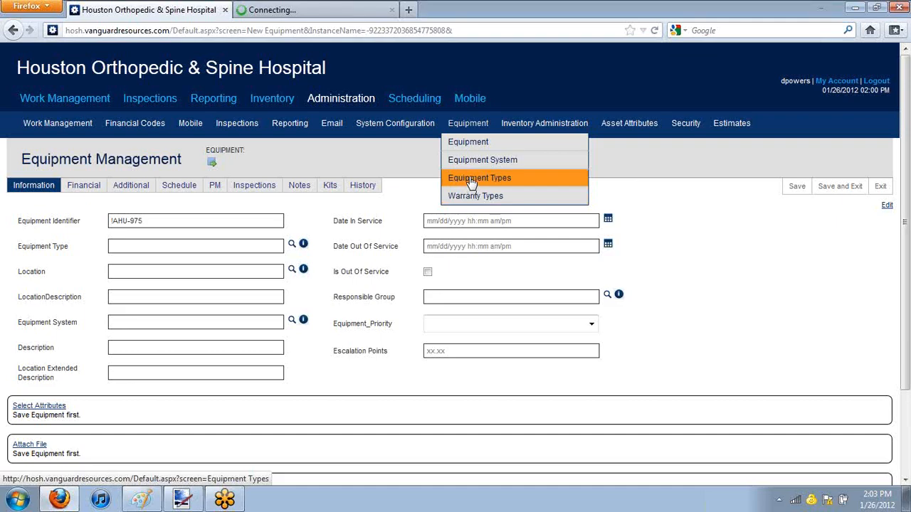
Step: Set the equipment's location to 5410-01 and its location description to "S Side of room right hand side of window"
{"action": "left_click", "coordinate": [171, 274]}
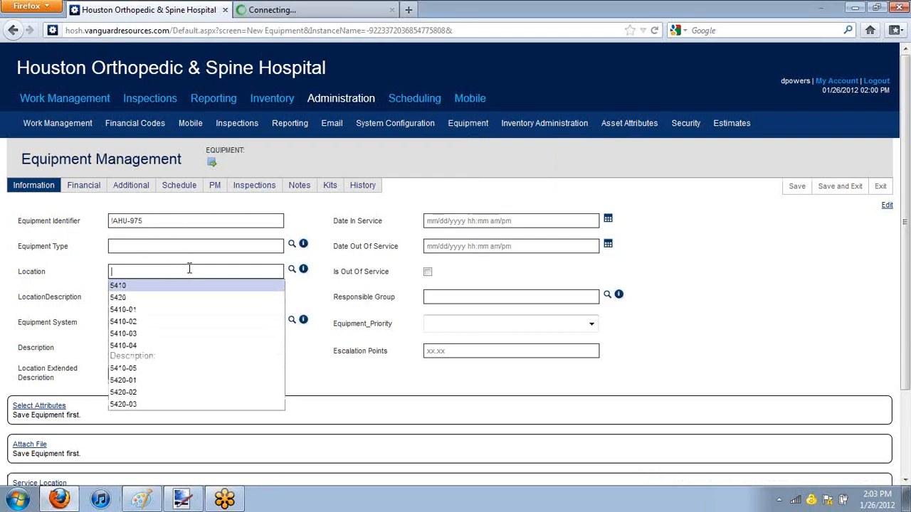
{"action": "left_click", "coordinate": [175, 317]}
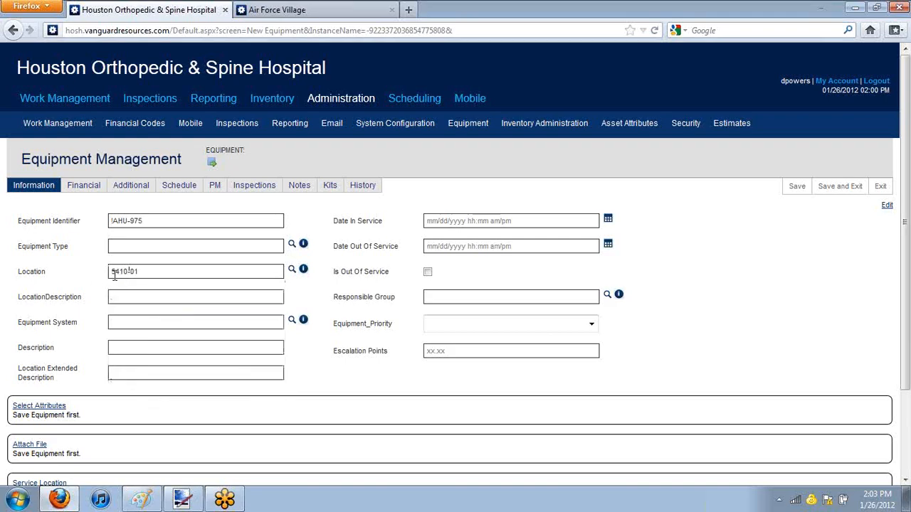
{"action": "left_click", "coordinate": [230, 299]}
{"action": "type", "text": "ea"}
{"action": "key", "text": "BackSpace"}
{"action": "key", "text": "BackSpace"}
{"action": "key", "text": "BackSpace"}
{"action": "type", "text": "right han"}
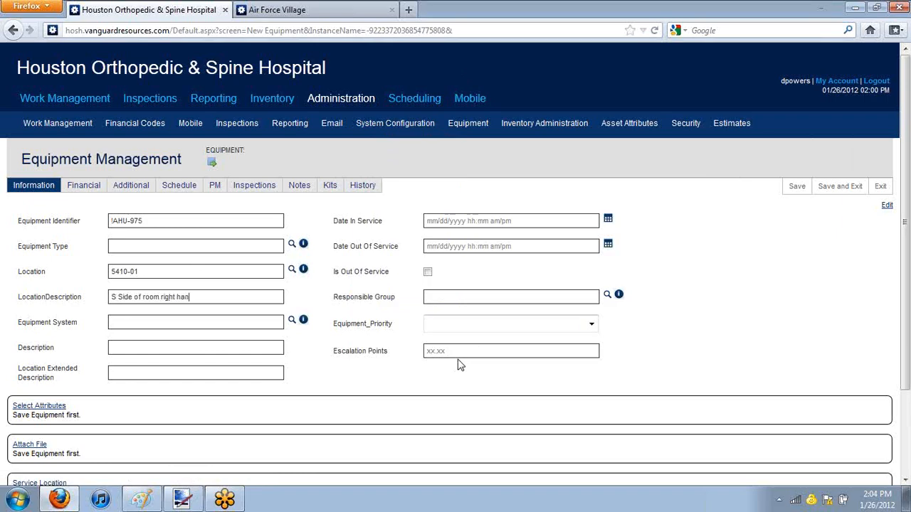
{"action": "type", "text": "d side of window"}
Step: Describe the equipment as "This is a test air handler unit" and set its Date In Service to 01/26/2012
{"action": "left_click", "coordinate": [268, 324]}
{"action": "type", "text": "This is a test air handler unit"}
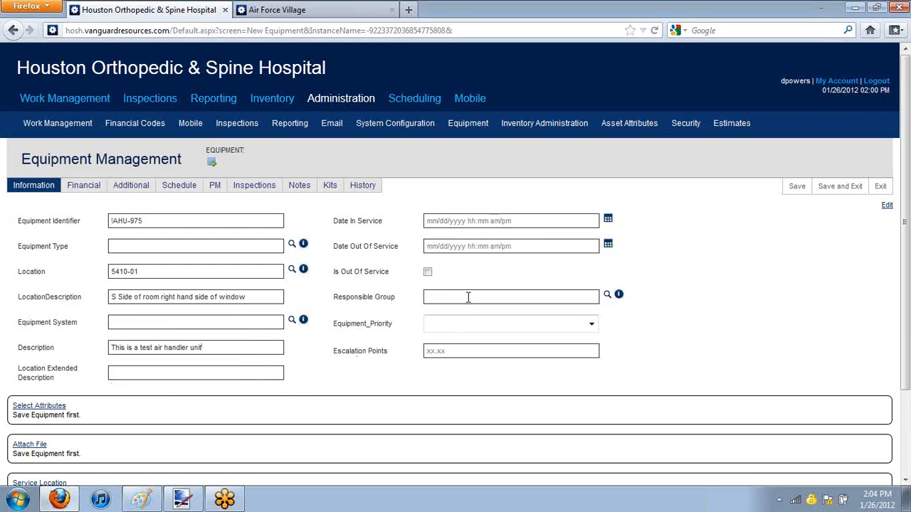
{"action": "left_click", "coordinate": [540, 223]}
{"action": "type", "text": "01/26/2012"}
Step: Try 01/26/2017 as the Date Out Of Service, and view the Responsible Group choices without picking one
{"action": "left_click", "coordinate": [561, 248]}
{"action": "type", "text": "01/26/2012"}
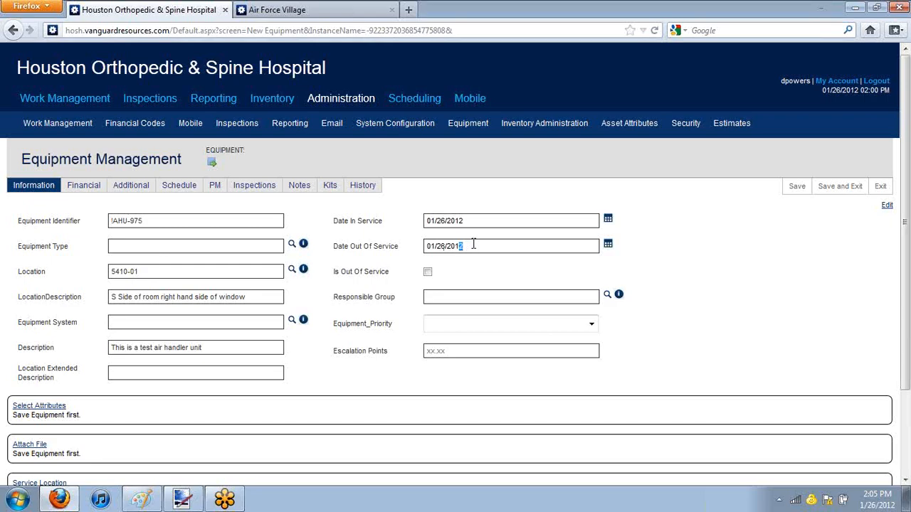
{"action": "key", "text": "BackSpace"}
{"action": "type", "text": "7"}
{"action": "left_click", "coordinate": [450, 291]}
{"action": "left_click", "coordinate": [503, 232]}
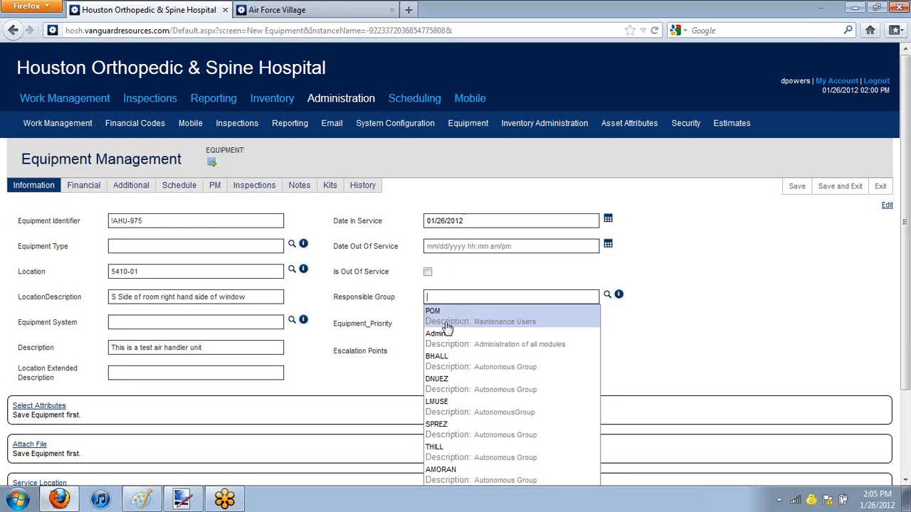
{"action": "left_click", "coordinate": [817, 289]}
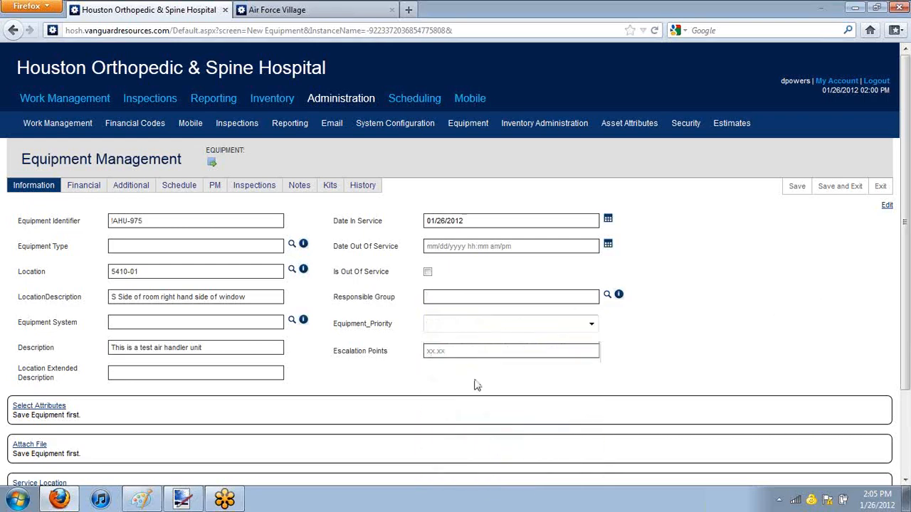
Step: Set the equipment priority to Life Safety and the escalation points to 0, and save the record
{"action": "left_click", "coordinate": [591, 324]}
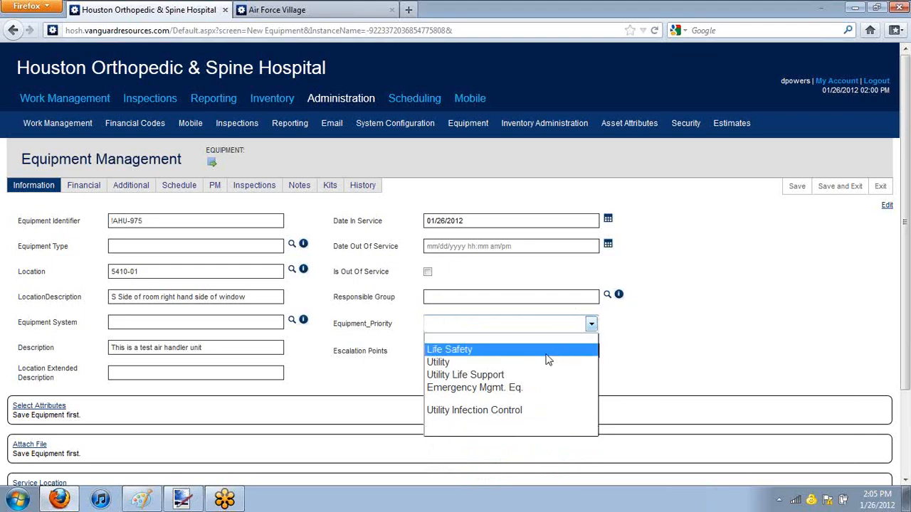
{"action": "left_click", "coordinate": [547, 354]}
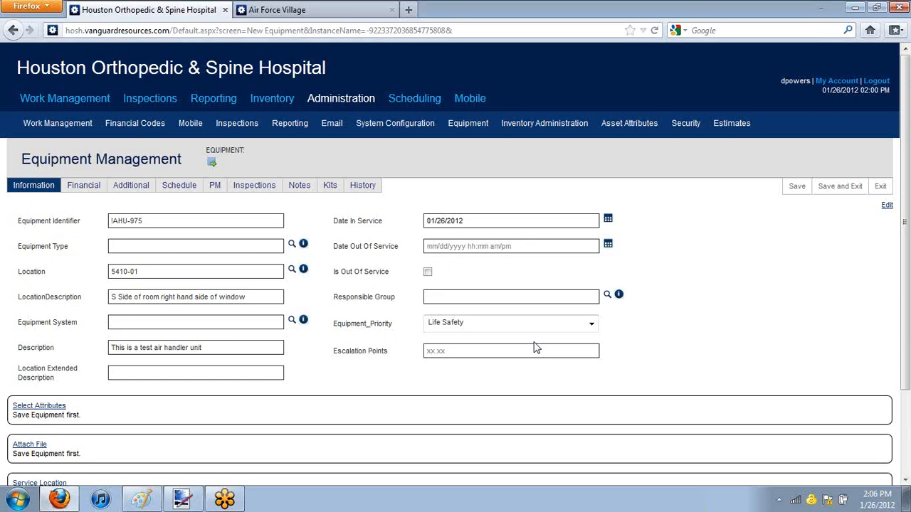
{"action": "left_click", "coordinate": [545, 355]}
{"action": "type", "text": "0"}
{"action": "left_click", "coordinate": [796, 188]}
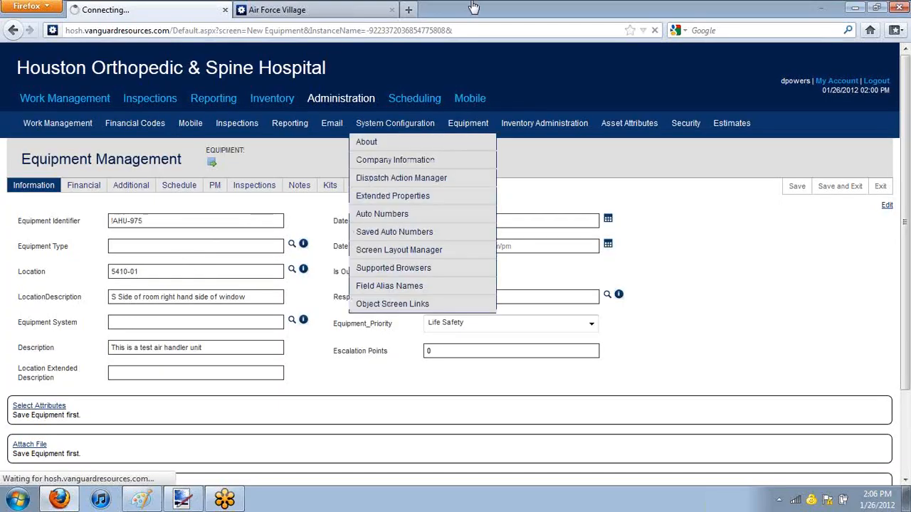
Step: Try to enter 01/26/2012 as the purchase date in the equipment's financial details
{"action": "left_click", "coordinate": [75, 191]}
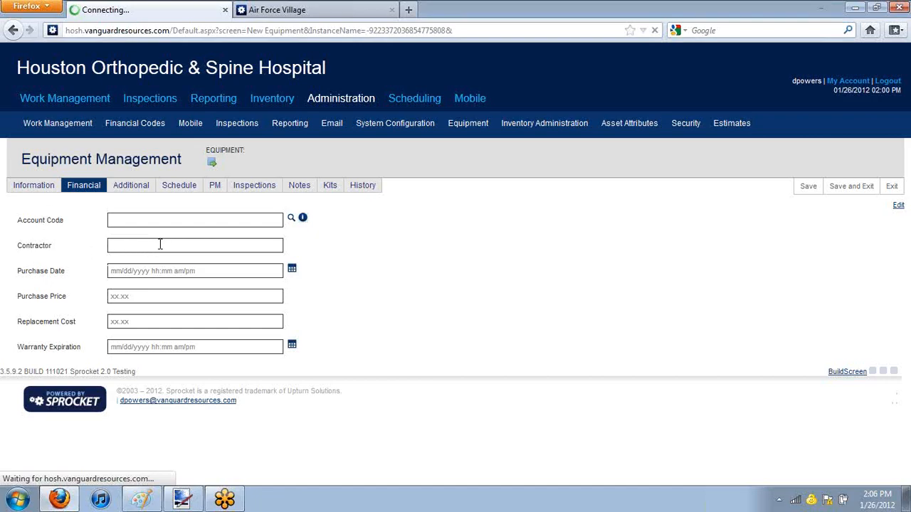
{"action": "left_click", "coordinate": [160, 271]}
{"action": "type", "text": "01/26/2012"}
{"action": "left_click", "coordinate": [145, 298]}
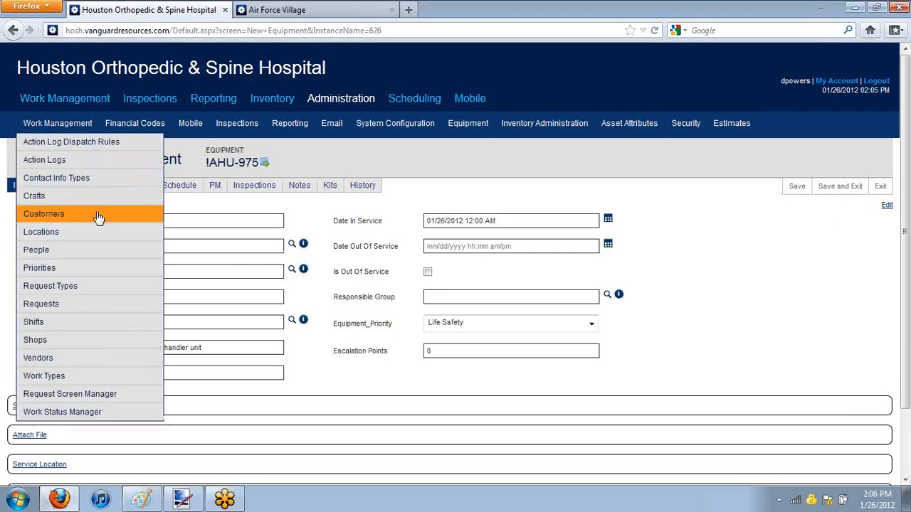
Step: In the saved equipment's financial details, set the purchase date to 01/26/2012 and the purchase price to 350
{"action": "left_click", "coordinate": [84, 185]}
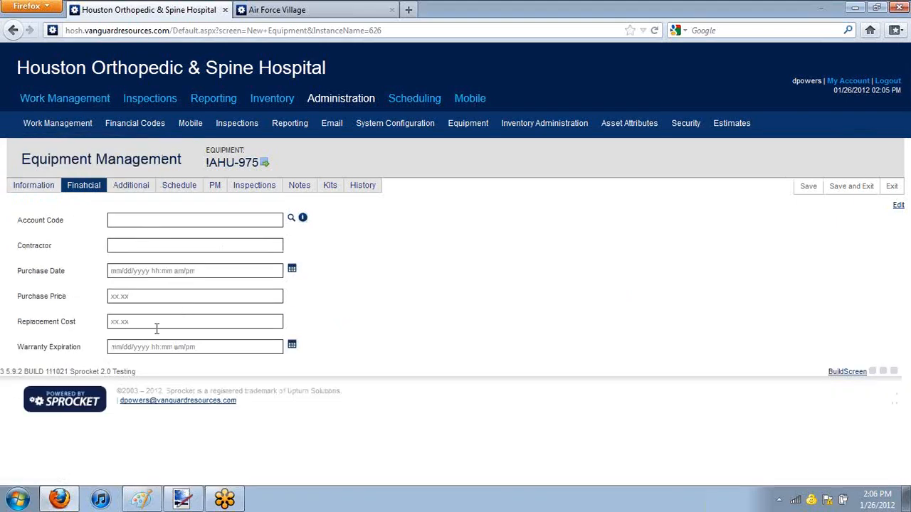
{"action": "left_click", "coordinate": [166, 269]}
{"action": "left_click", "coordinate": [235, 295]}
{"action": "type", "text": "350"}
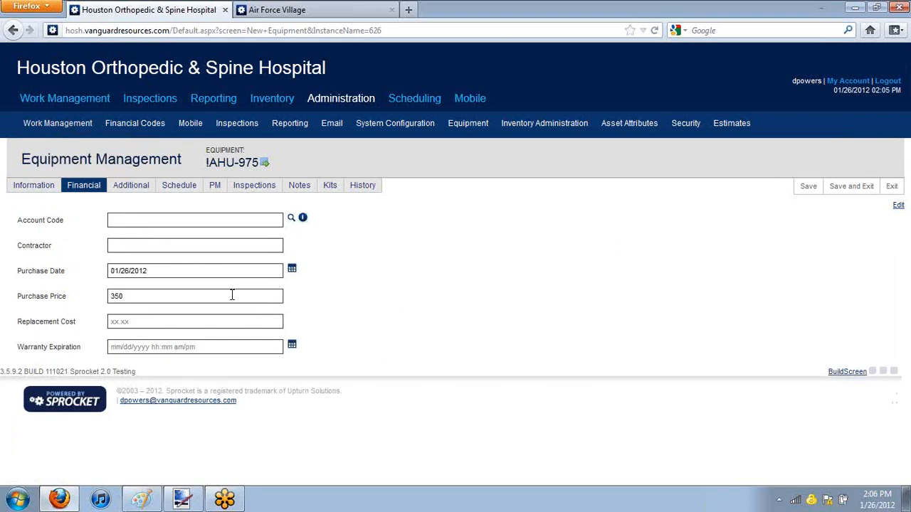
Step: Set the equipment's warranty expiration date to 01/26/2017
{"action": "left_click", "coordinate": [195, 350]}
{"action": "mouse_move", "coordinate": [149, 350]}
{"action": "left_mouse_down"}
{"action": "mouse_move", "coordinate": [138, 352]}
{"action": "mouse_move", "coordinate": [149, 348]}
{"action": "left_mouse_up"}
{"action": "key", "text": "BackSpace"}
{"action": "type", "text": "7"}
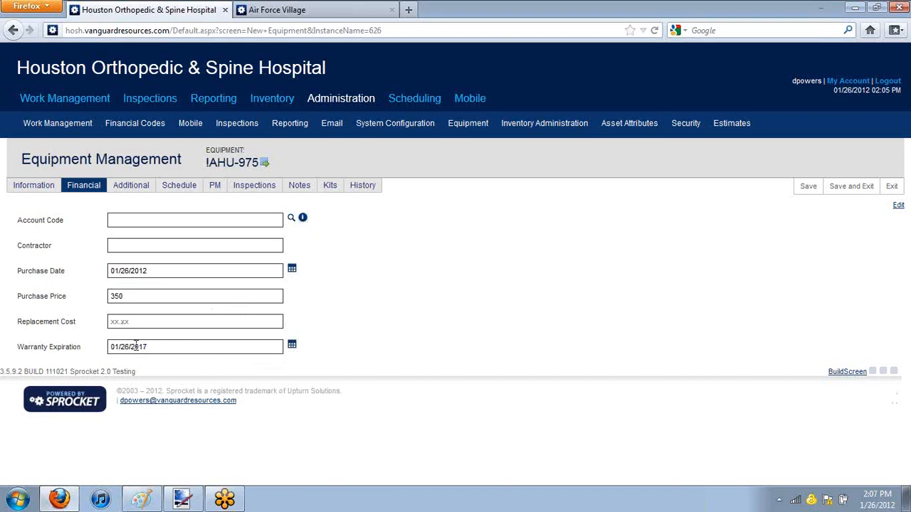
Step: Save the financial details of the !AHU-975 equipment record
{"action": "left_click_drag", "start_coordinate": [144, 297], "coordinate": [114, 297]}
{"action": "left_click", "coordinate": [169, 297]}
{"action": "left_click", "coordinate": [809, 185]}
Step: In the equipment's additional details, enter serial number 0784215 and model number MX-2200
{"action": "left_click", "coordinate": [125, 187]}
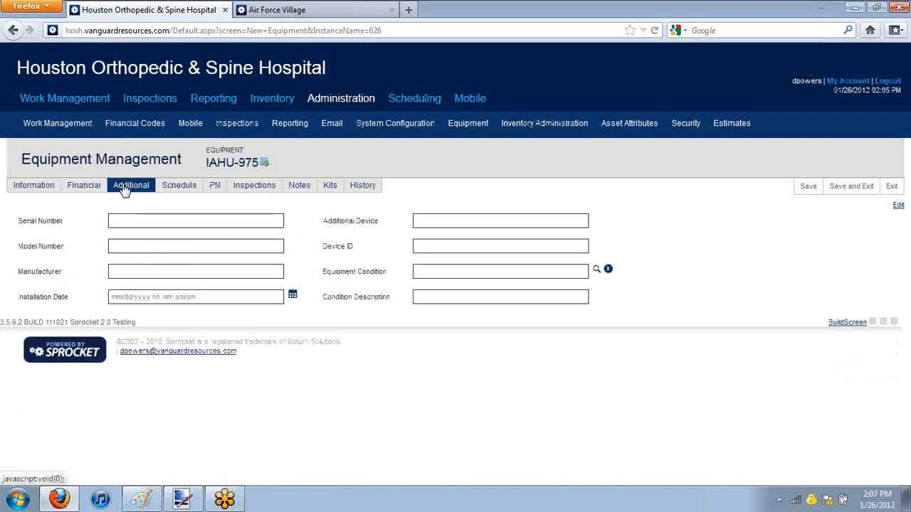
{"action": "left_click", "coordinate": [165, 220]}
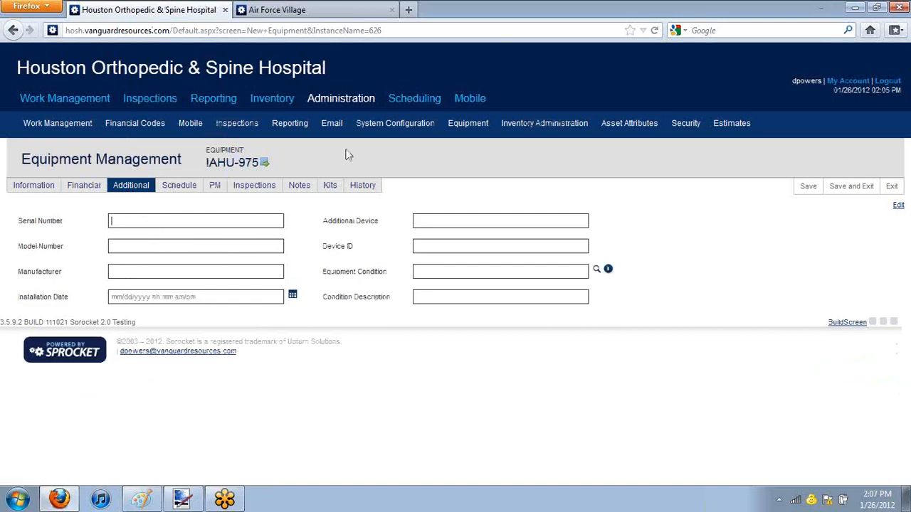
{"action": "type", "text": "0784215MX"}
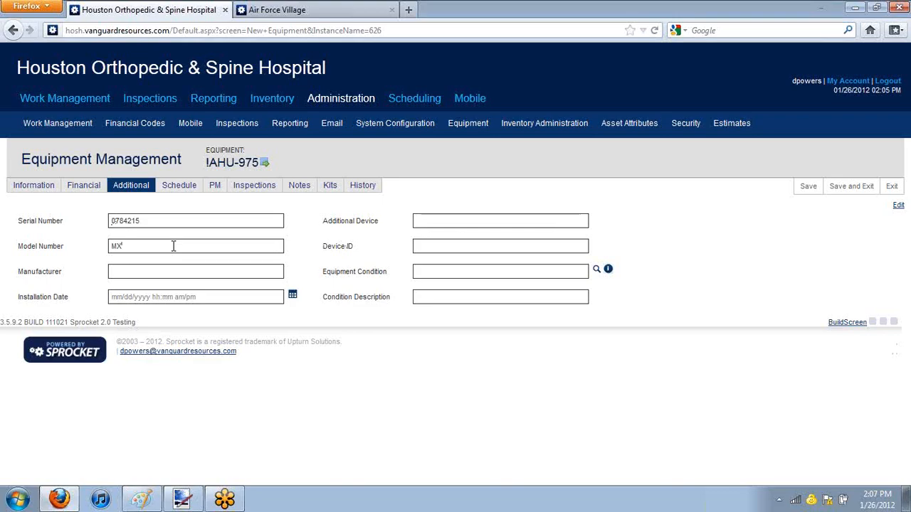
{"action": "type", "text": "-2200"}
Step: Set the equipment's manufacturer to Train and its installation date to 01/26/2012
{"action": "left_click", "coordinate": [192, 271]}
{"action": "type", "text": "TRan"}
{"action": "key", "text": "BackSpace"}
{"action": "key", "text": "BackSpace"}
{"action": "key", "text": "BackSpace"}
{"action": "type", "text": "rain"}
{"action": "left_click", "coordinate": [205, 298]}
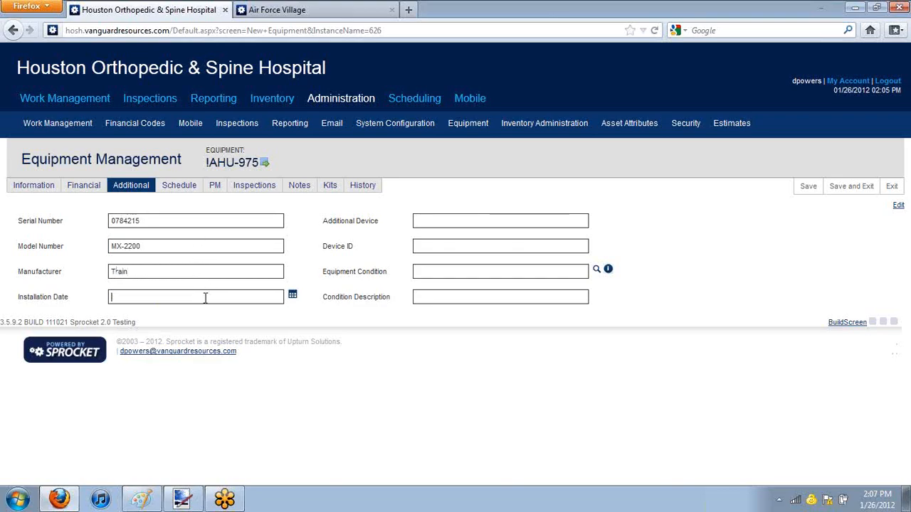
{"action": "double_click", "coordinate": [215, 295]}
Step: Set the equipment's device ID to 004578 and save the record
{"action": "left_click", "coordinate": [511, 222]}
{"action": "left_click_drag", "start_coordinate": [328, 247], "coordinate": [455, 265]}
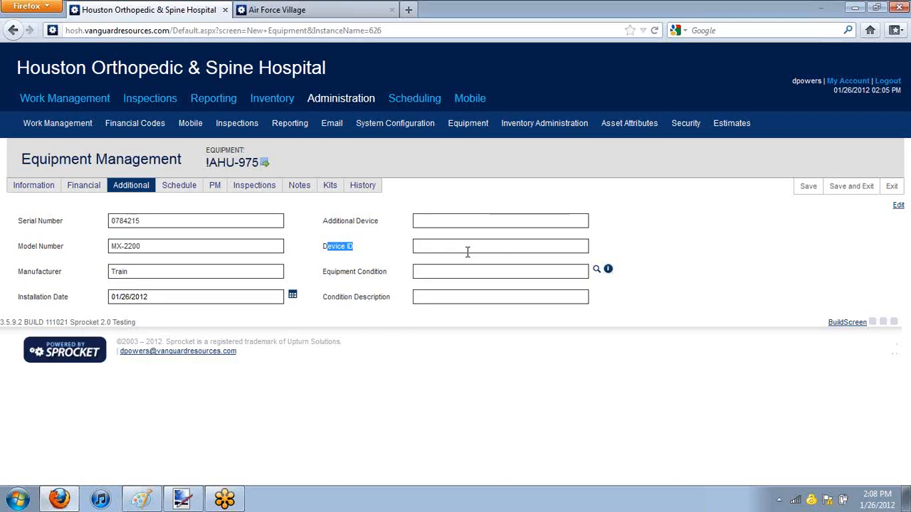
{"action": "left_click", "coordinate": [468, 252]}
{"action": "type", "text": "004578"}
{"action": "left_click", "coordinate": [544, 273]}
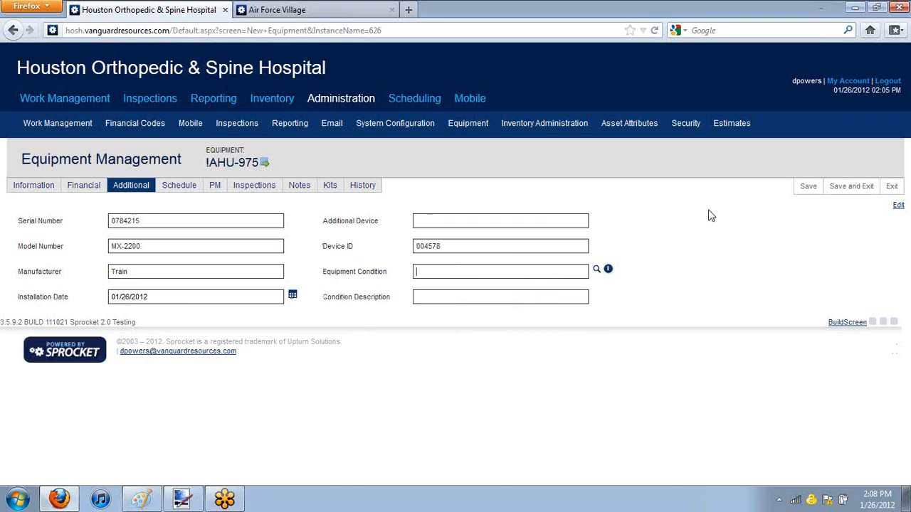
{"action": "left_click", "coordinate": [809, 187]}
Step: Review the equipment's schedules, PM projects and inspections
{"action": "left_click", "coordinate": [179, 189]}
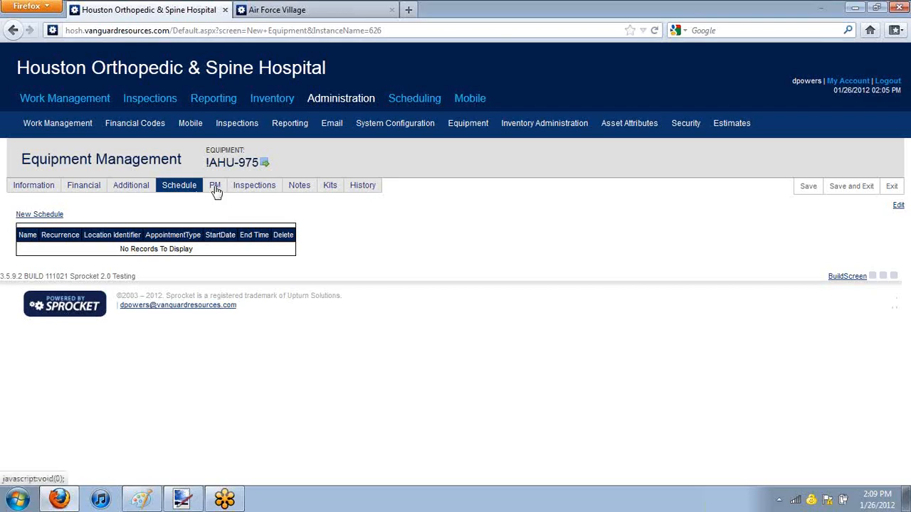
{"action": "left_click", "coordinate": [215, 186]}
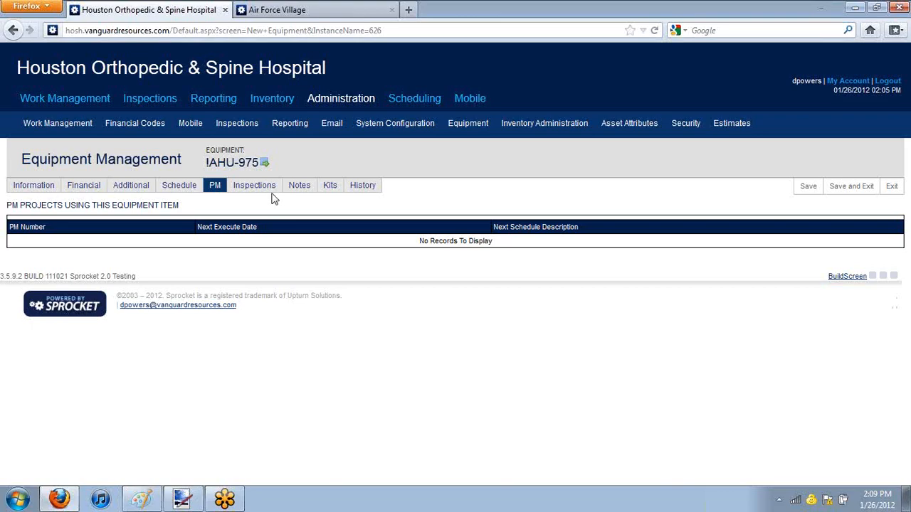
{"action": "left_click", "coordinate": [246, 193]}
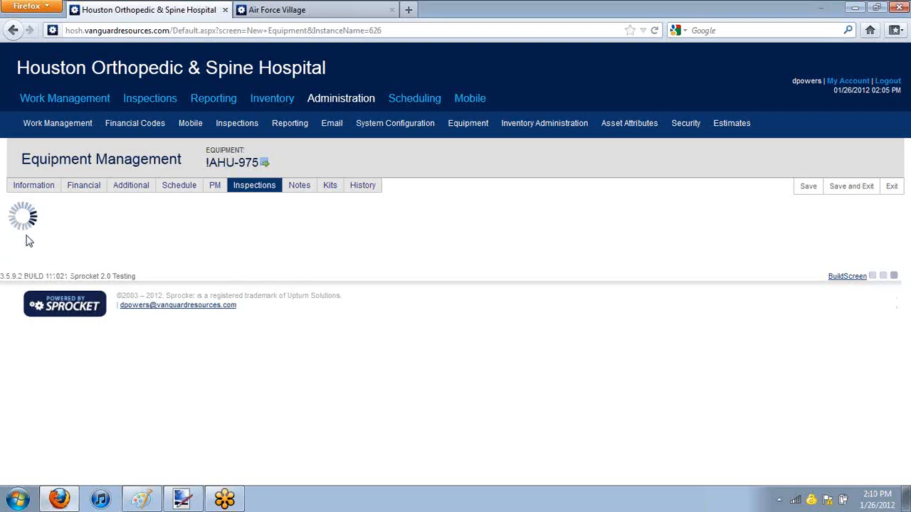
Step: Add the note "Do not replace filter, resident uses Allergen filters" to the equipment record
{"action": "left_click", "coordinate": [303, 191]}
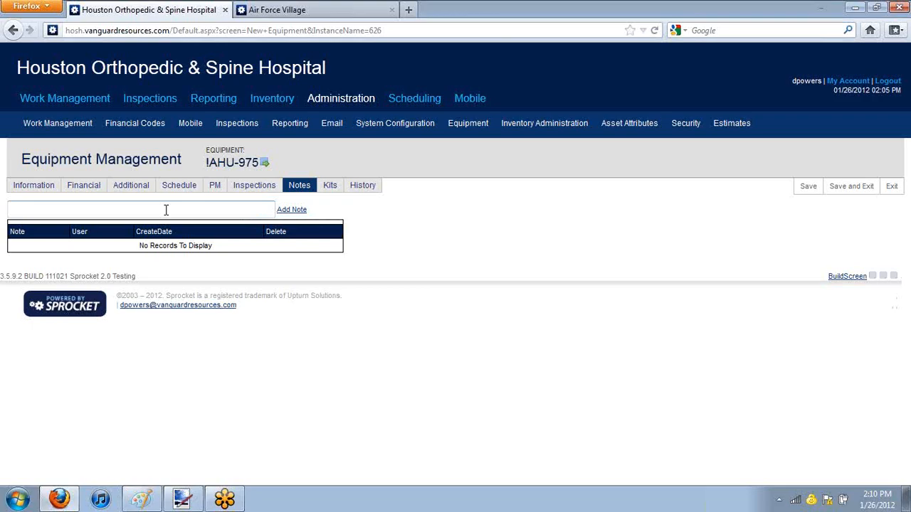
{"action": "left_click", "coordinate": [166, 210]}
{"action": "type", "text": "Do not replace filter, resid"}
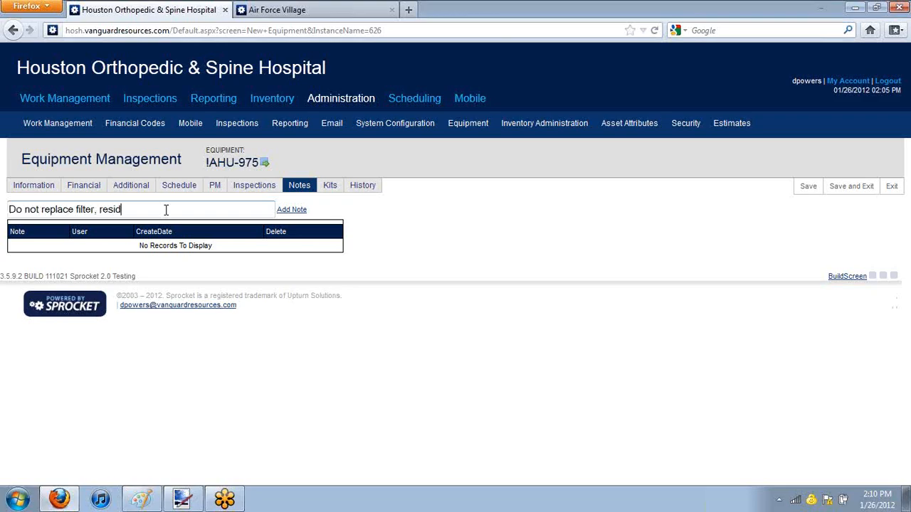
{"action": "type", "text": "ent uses, Allergen filters"}
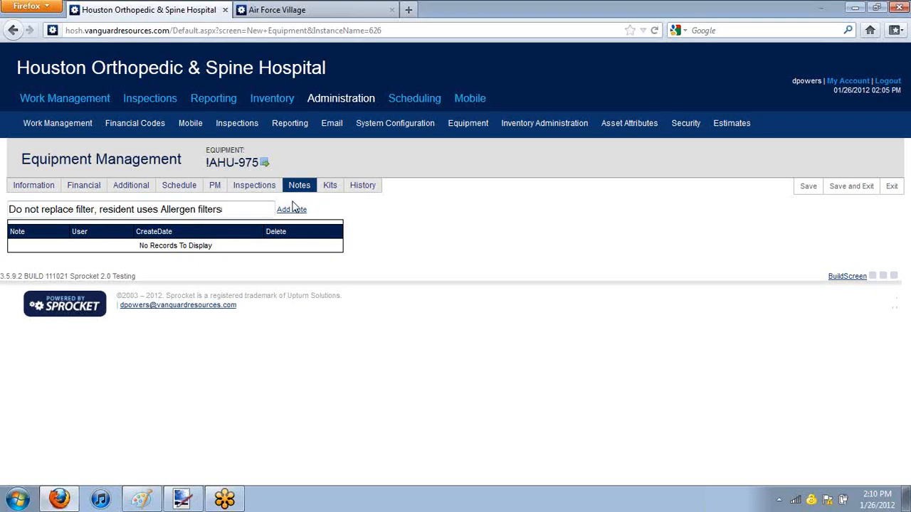
{"action": "left_click", "coordinate": [292, 210]}
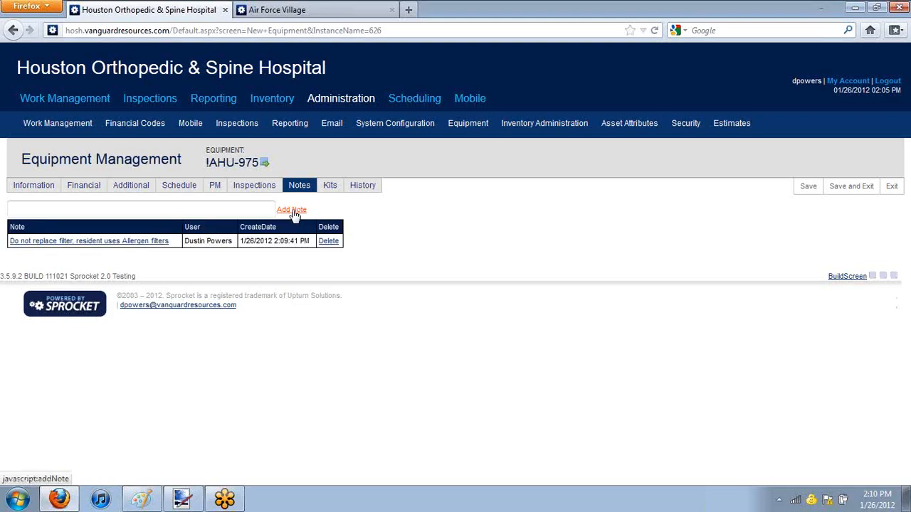
Step: Review the equipment's kits and change history, and save and exit the record
{"action": "left_click", "coordinate": [333, 187]}
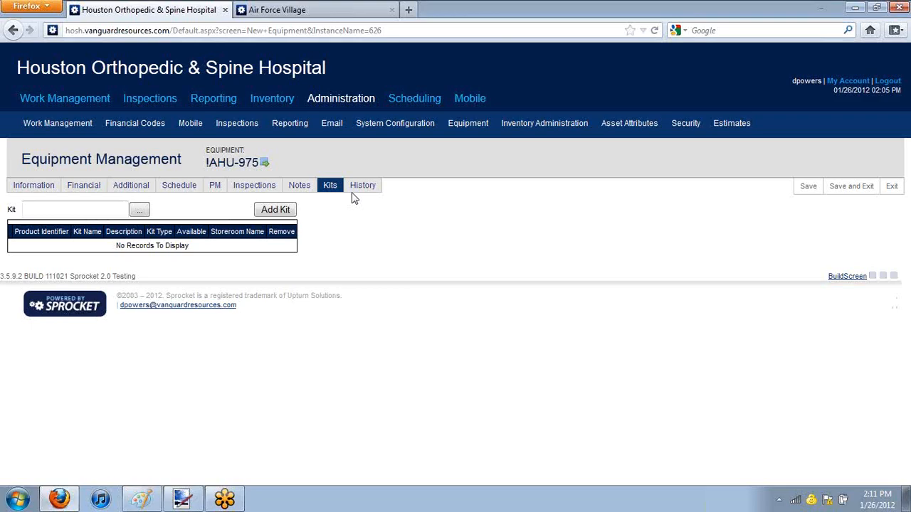
{"action": "left_click", "coordinate": [361, 190]}
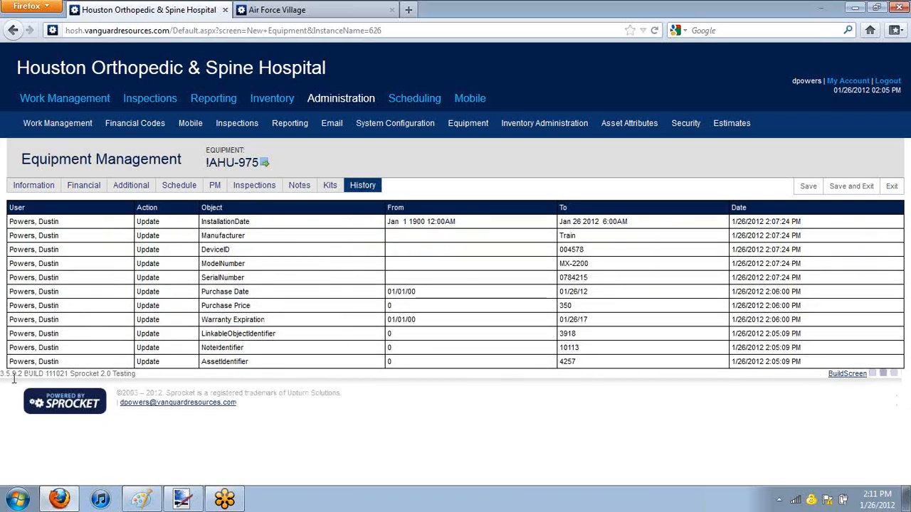
{"action": "left_click_drag", "start_coordinate": [766, 363], "coordinate": [786, 375]}
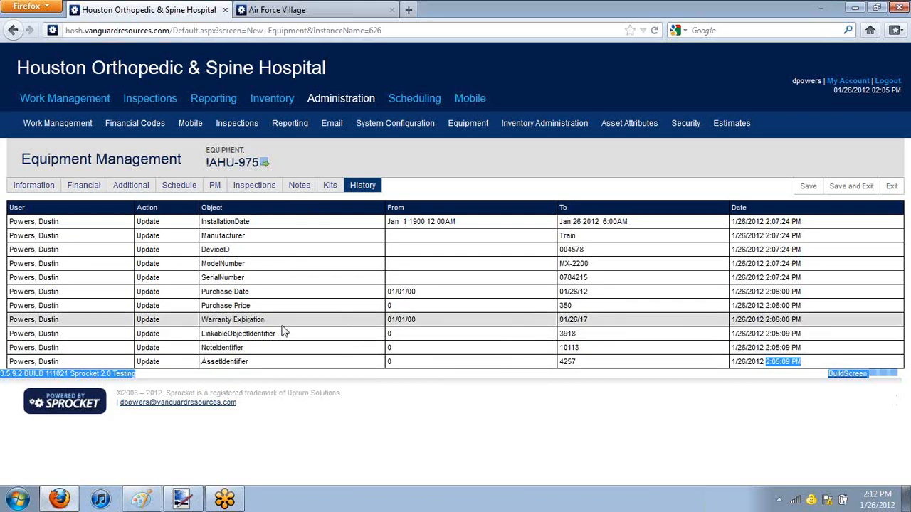
{"action": "triple_click", "coordinate": [430, 324]}
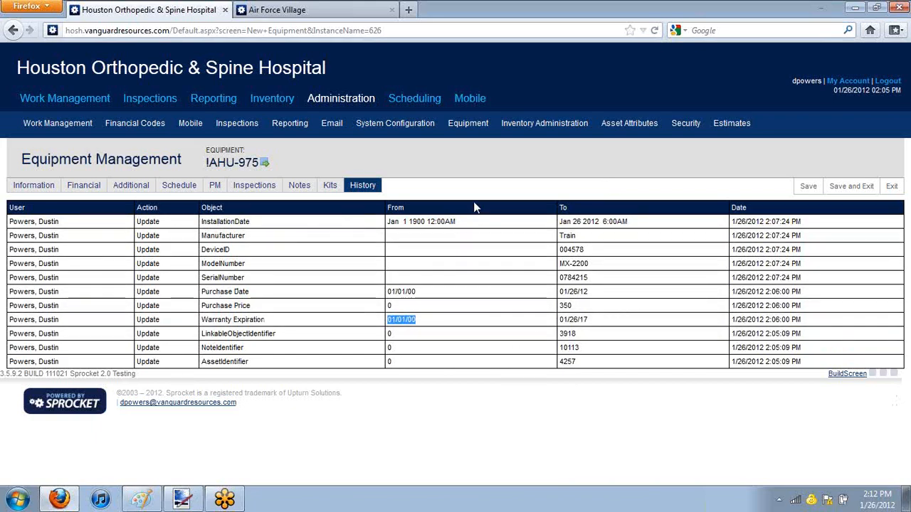
{"action": "left_click", "coordinate": [847, 188]}
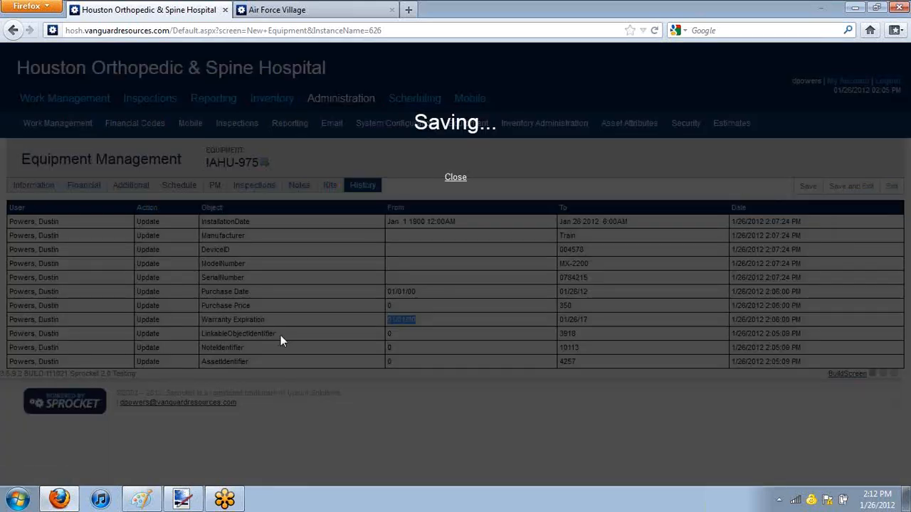
Step: Load the equipment list in the Air Force Villages site and return to the Houston Orthopedic & Spine Hospital site
{"action": "left_click", "coordinate": [281, 10]}
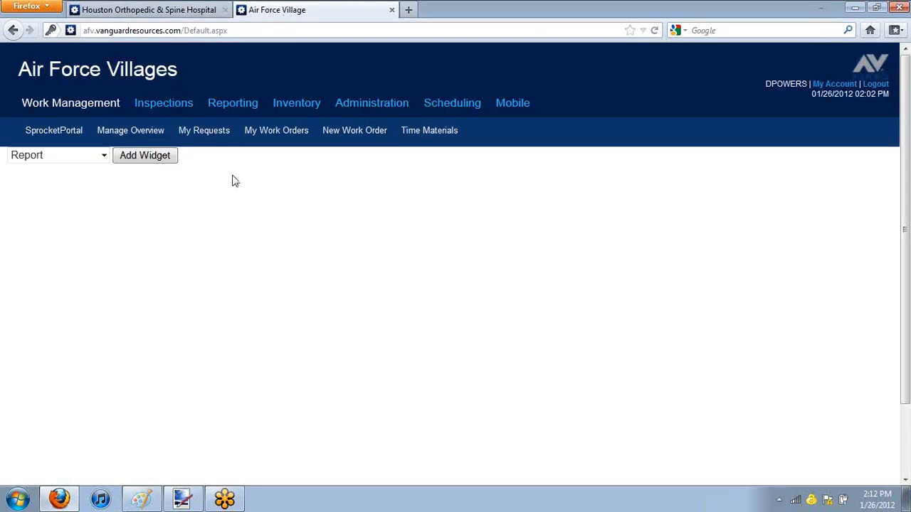
{"action": "mouse_move", "coordinate": [371, 113]}
{"action": "mouse_move", "coordinate": [499, 133]}
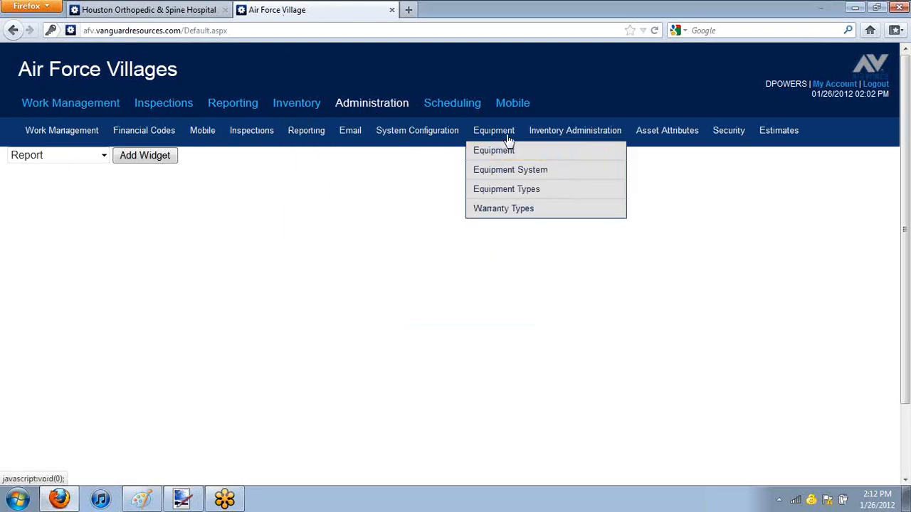
{"action": "left_click", "coordinate": [512, 155]}
{"action": "key", "text": "ctrl+Page_Up"}
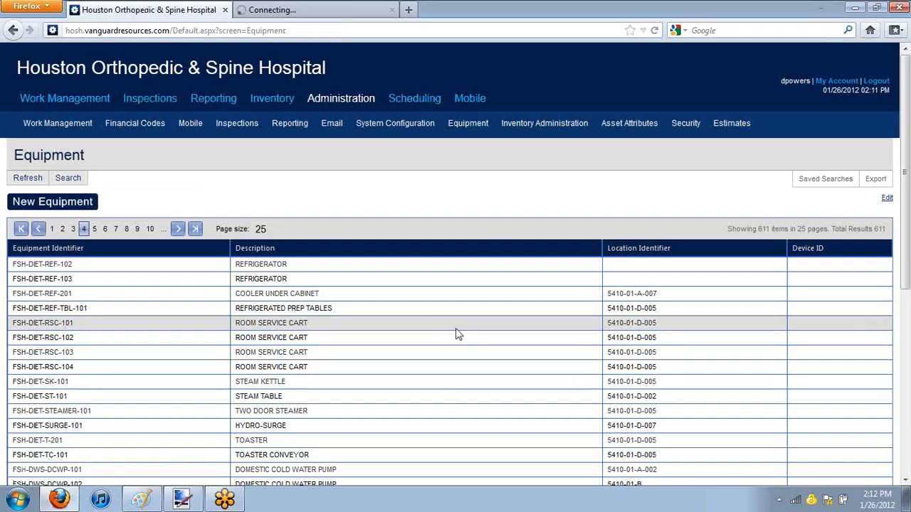
Step: Search the hospital's equipment list for the equipment identifier !AHU-975
{"action": "left_click", "coordinate": [76, 185]}
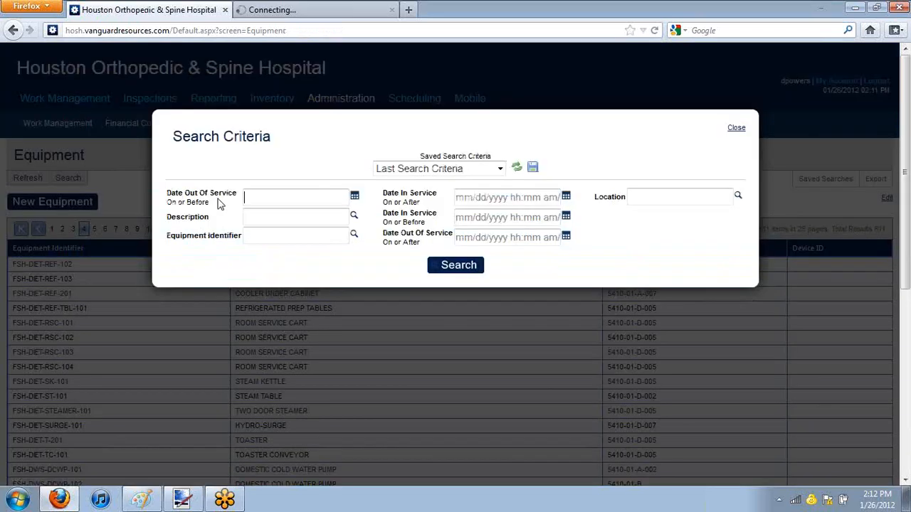
{"action": "left_click", "coordinate": [283, 216]}
{"action": "type", "text": "1"}
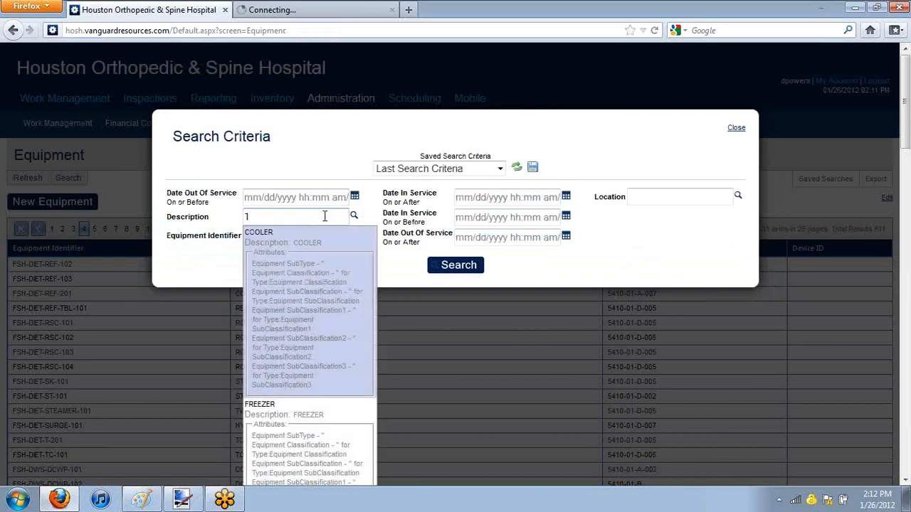
{"action": "key", "text": "BackSpace"}
{"action": "left_click", "coordinate": [286, 237]}
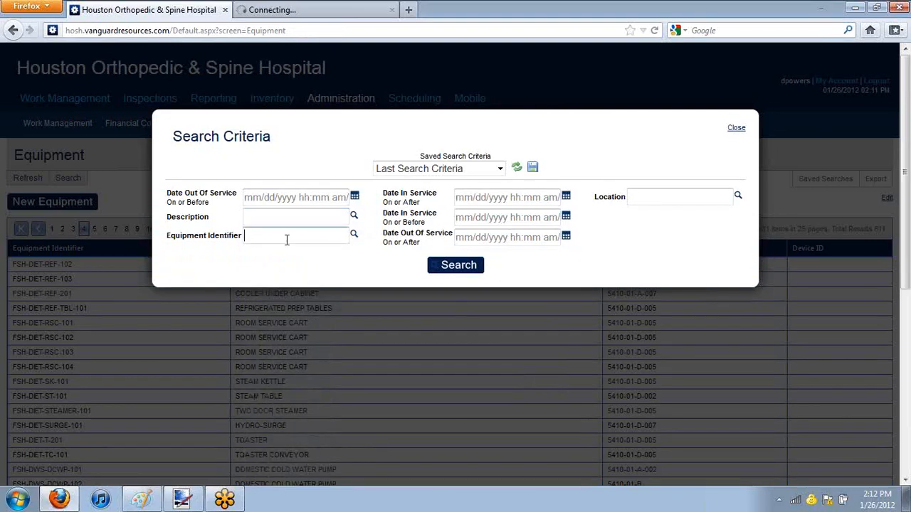
{"action": "type", "text": "1ahu"}
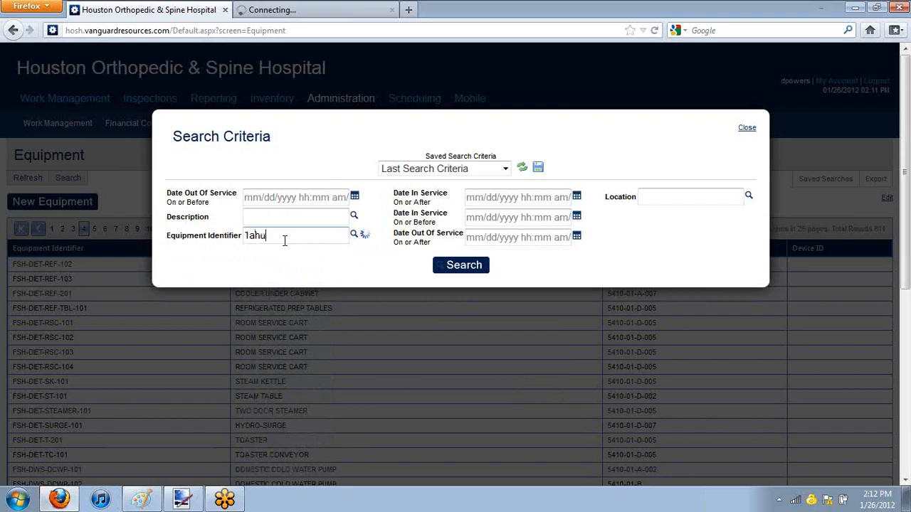
{"action": "left_click_drag", "start_coordinate": [285, 240], "coordinate": [185, 252]}
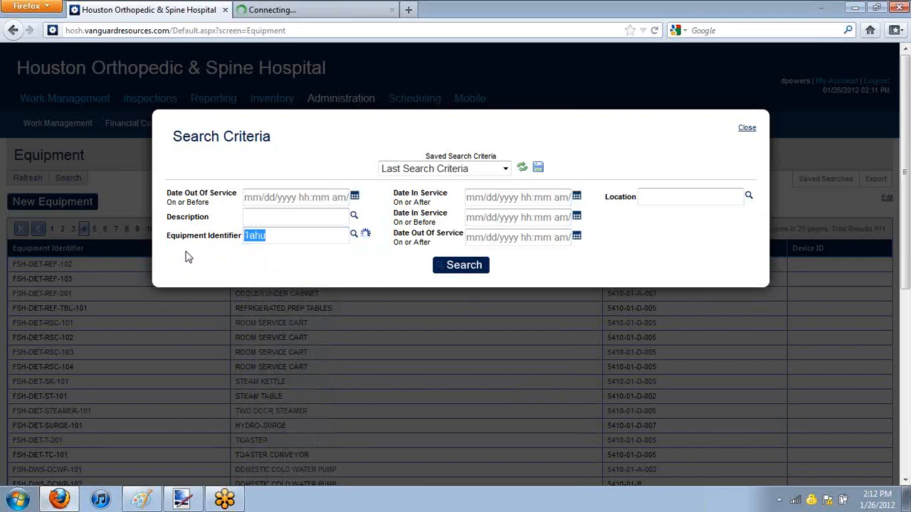
{"action": "key", "text": "BackSpace"}
{"action": "type", "text": "1ahu"}
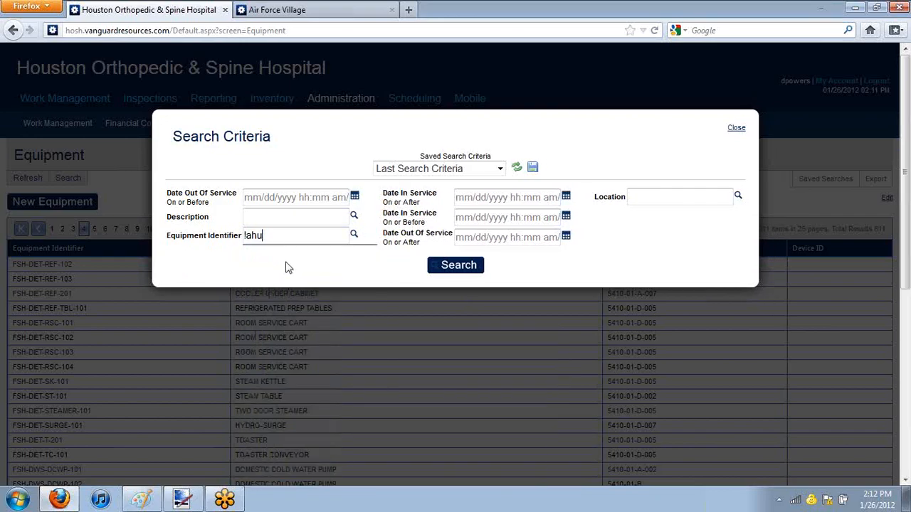
{"action": "left_click", "coordinate": [311, 262]}
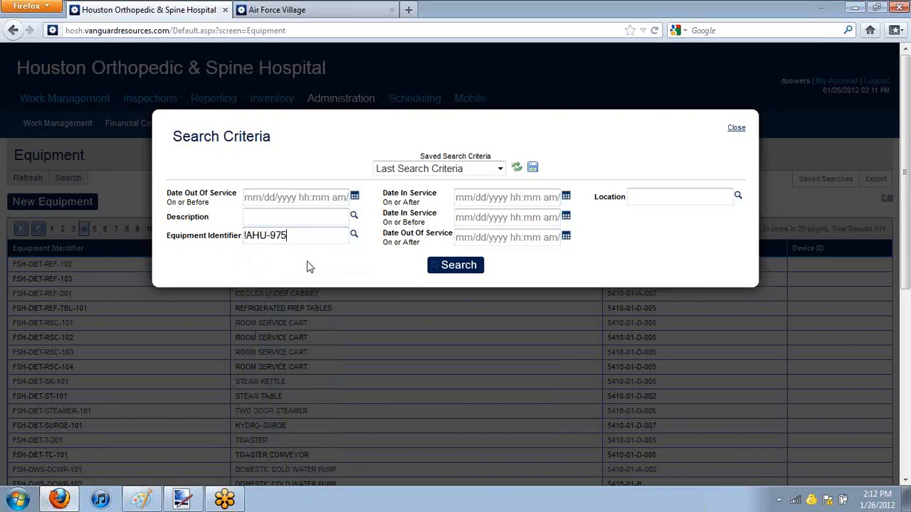
{"action": "left_click", "coordinate": [459, 270]}
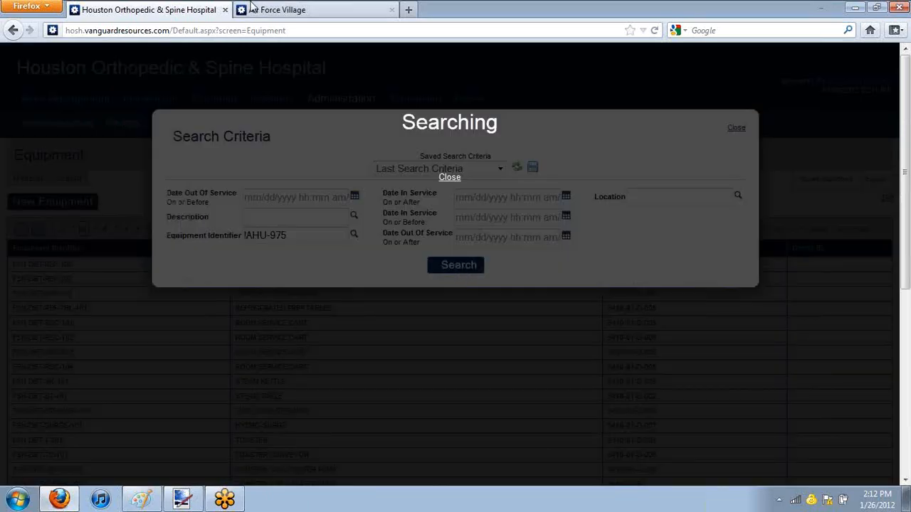
Step: Open the Air Force Villages equipment page for layout editing and return to the hospital's search results
{"action": "left_click", "coordinate": [284, 9]}
{"action": "left_click", "coordinate": [884, 212]}
{"action": "left_click", "coordinate": [124, 9]}
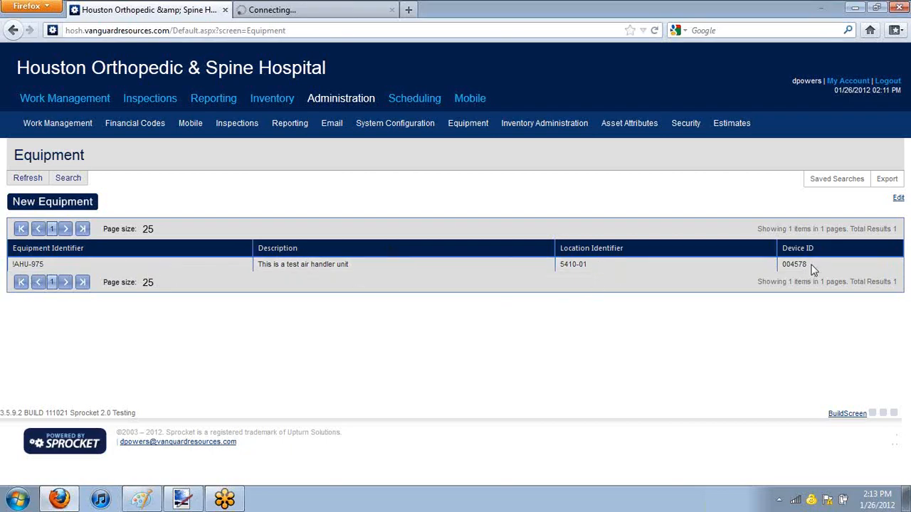
{"action": "left_click", "coordinate": [269, 10]}
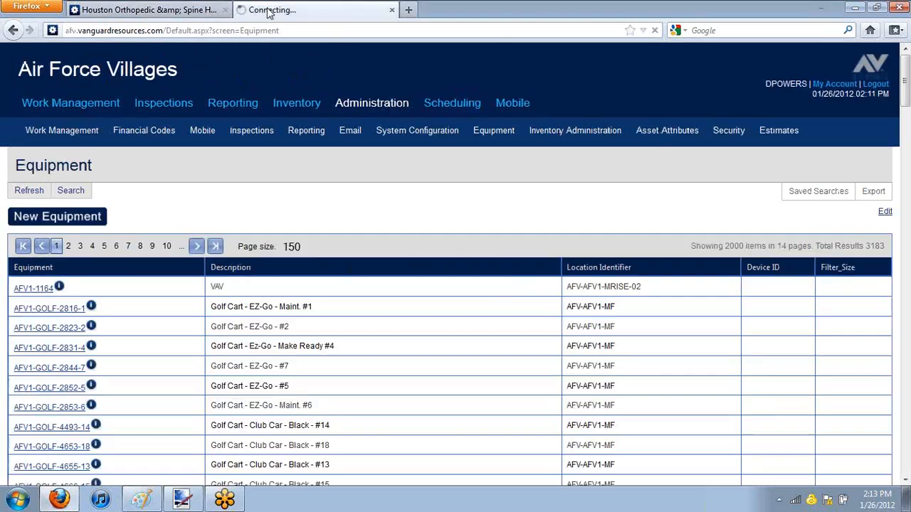
{"action": "left_click", "coordinate": [139, 9]}
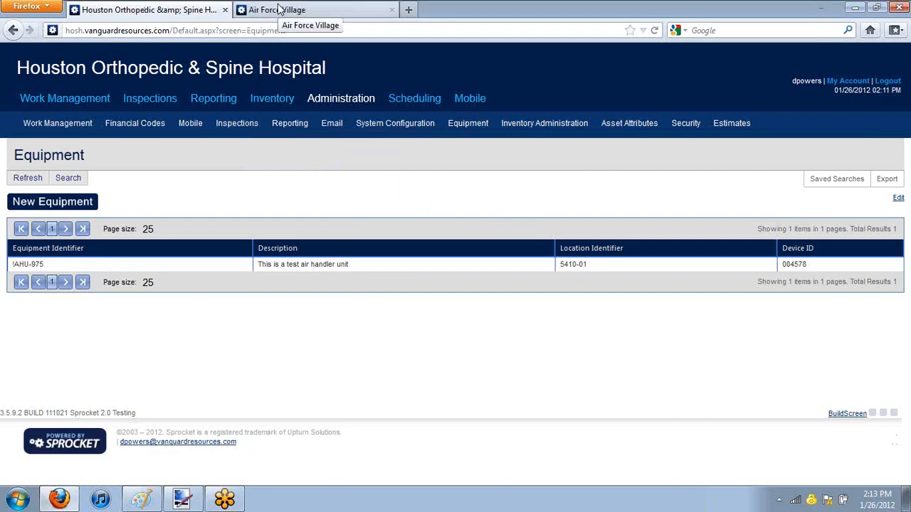
Step: Save the Air Force Villages equipment page layout and highlight the !AHU-975 identifier in the hospital's equipment list
{"action": "left_click", "coordinate": [305, 11]}
{"action": "left_click", "coordinate": [14, 438]}
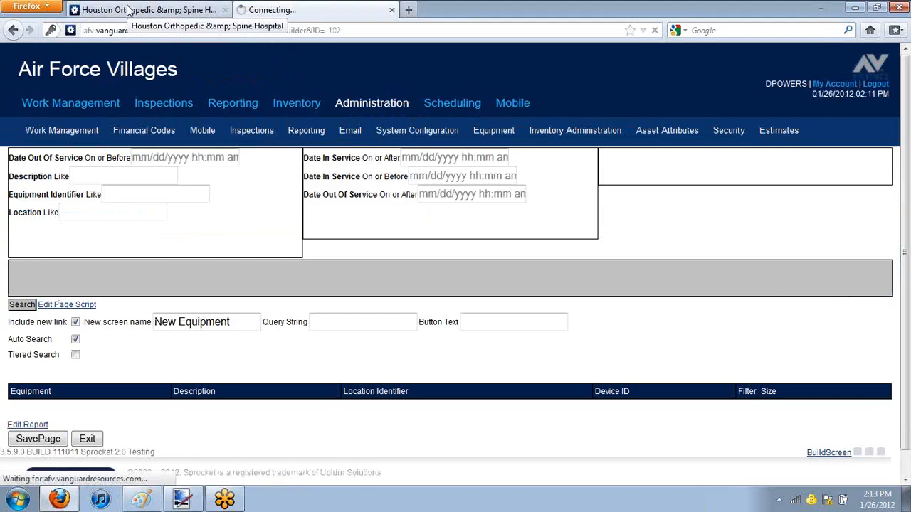
{"action": "left_click", "coordinate": [128, 11]}
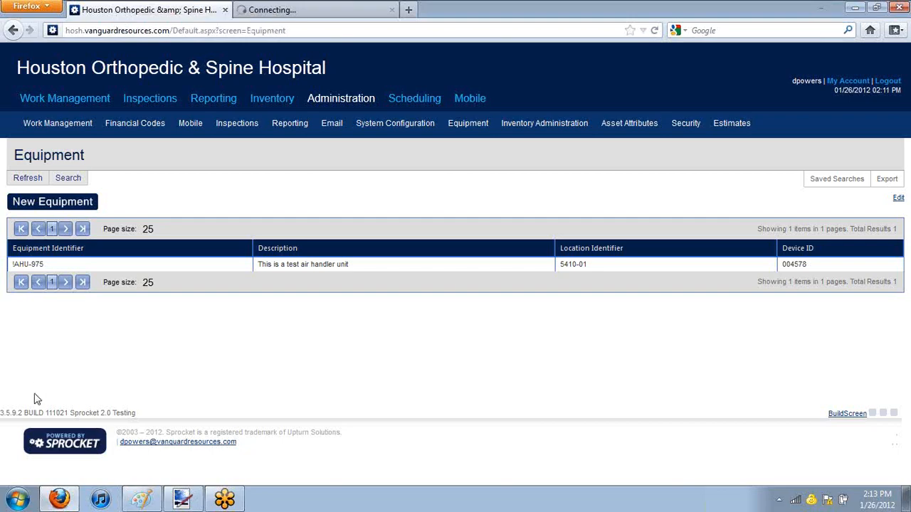
{"action": "double_click", "coordinate": [35, 264]}
Step: Open the hospital's equipment page for layout editing and open its underlying report for editing
{"action": "left_click", "coordinate": [903, 19]}
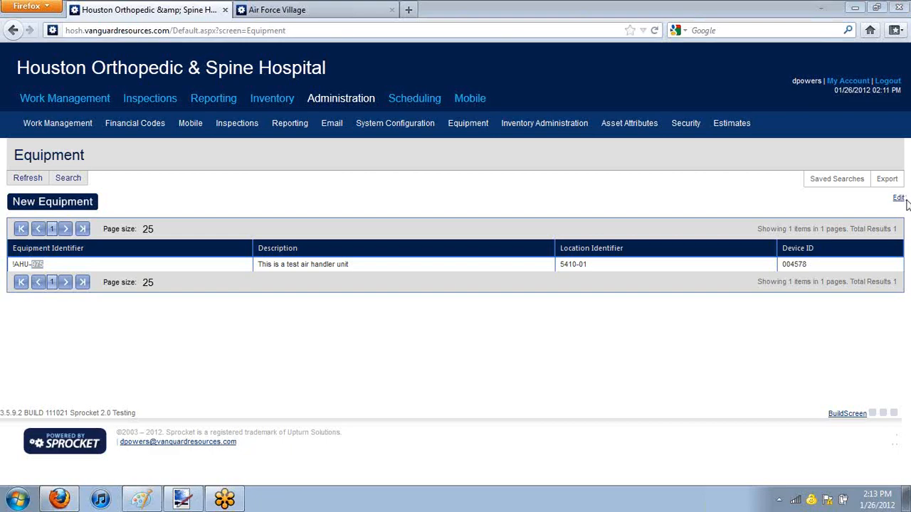
{"action": "left_click", "coordinate": [898, 202]}
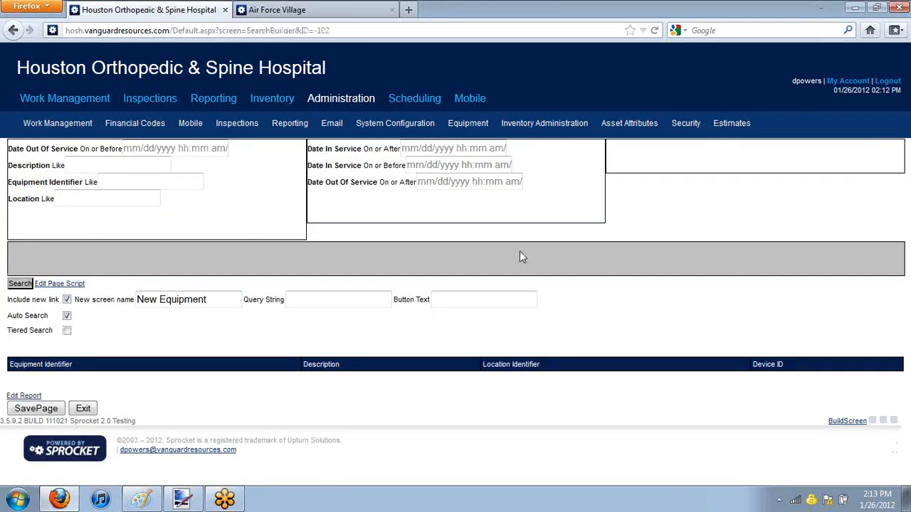
{"action": "left_click", "coordinate": [24, 396]}
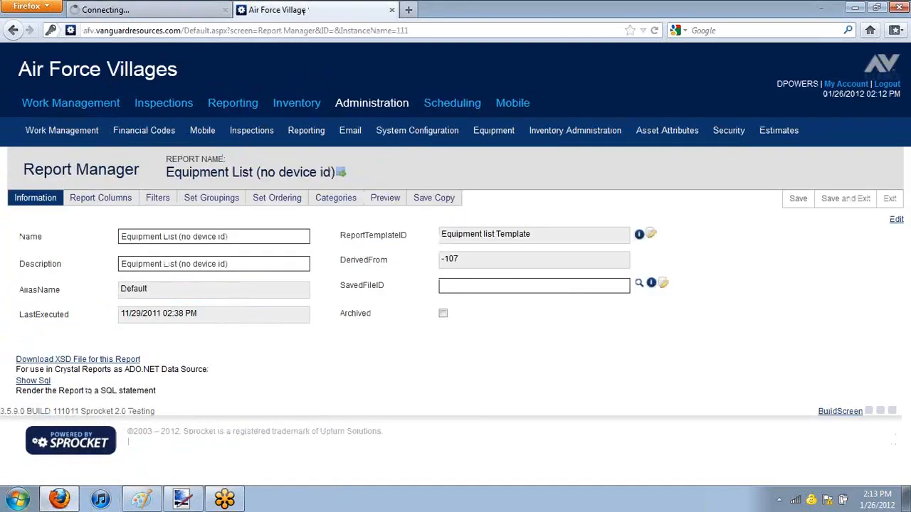
Step: Examine the filter and formula settings of the Equipment column in the Air Force Villages report Equipment List (no device id)
{"action": "left_click", "coordinate": [93, 202]}
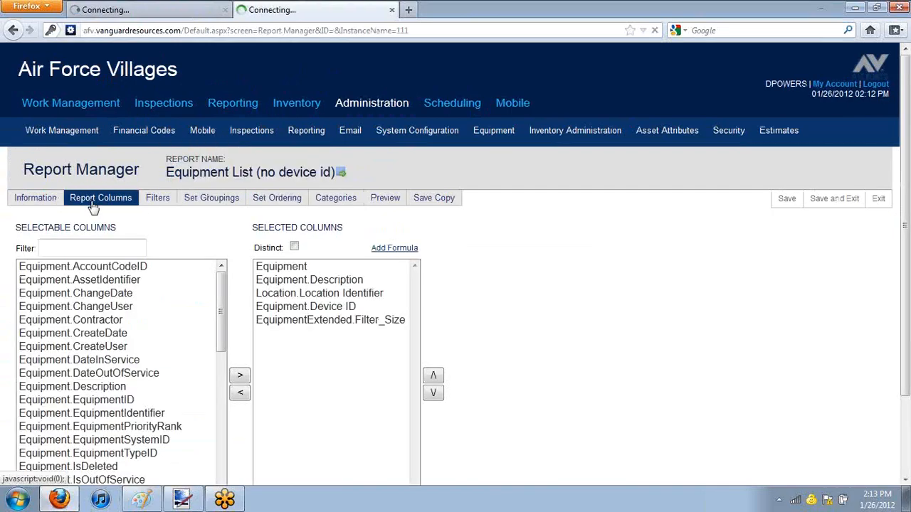
{"action": "left_click", "coordinate": [321, 269]}
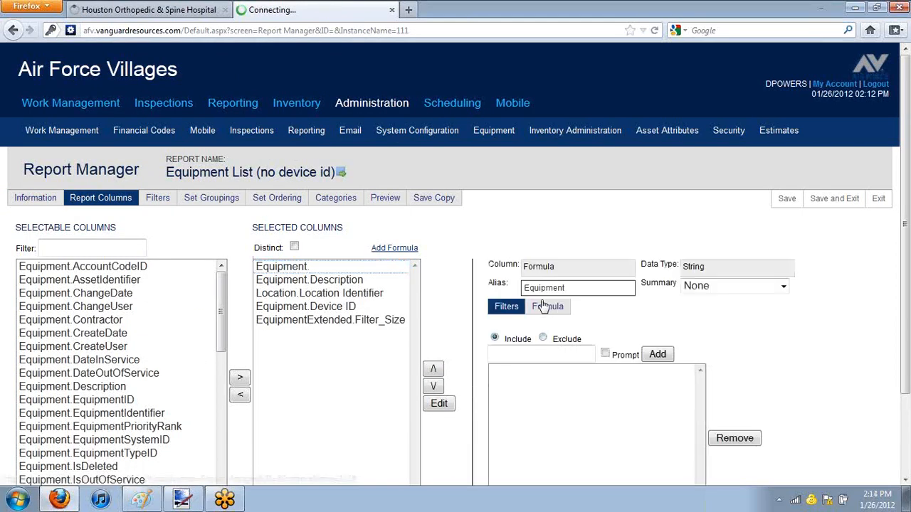
{"action": "left_click", "coordinate": [548, 306]}
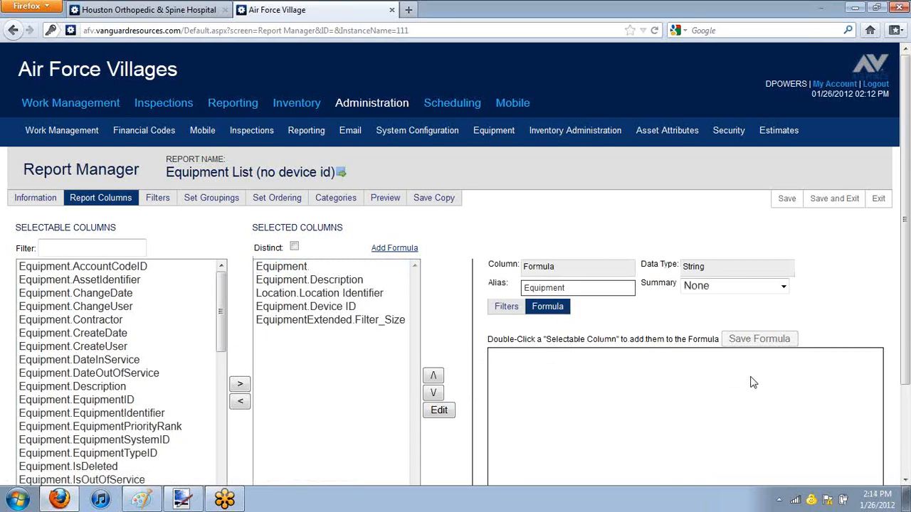
{"action": "left_click", "coordinate": [501, 309]}
{"action": "left_click", "coordinate": [550, 310]}
{"action": "left_click", "coordinate": [310, 281]}
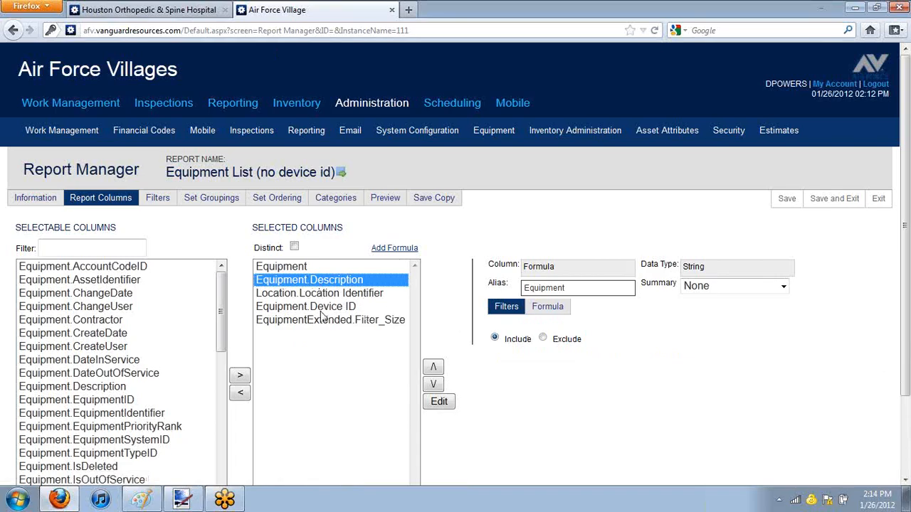
{"action": "left_click", "coordinate": [296, 265]}
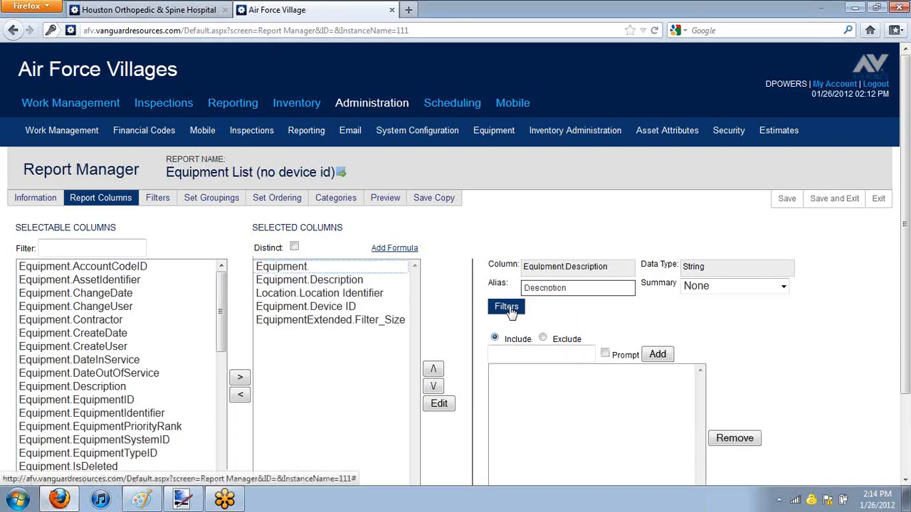
Step: Remove the Equipment.EquipmentIdentifier column from the selected columns of the hospital's Equipment List (IDs) report
{"action": "left_click", "coordinate": [142, 10]}
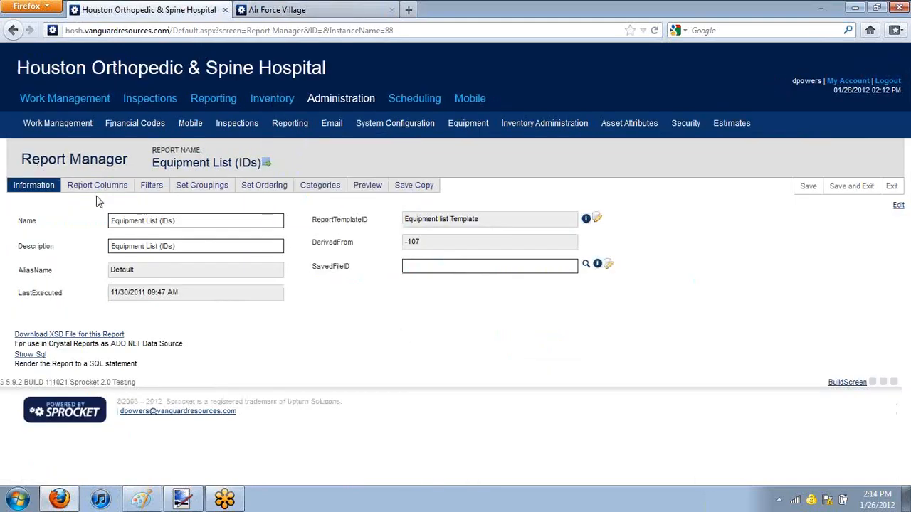
{"action": "left_click", "coordinate": [97, 187]}
{"action": "left_click", "coordinate": [342, 251]}
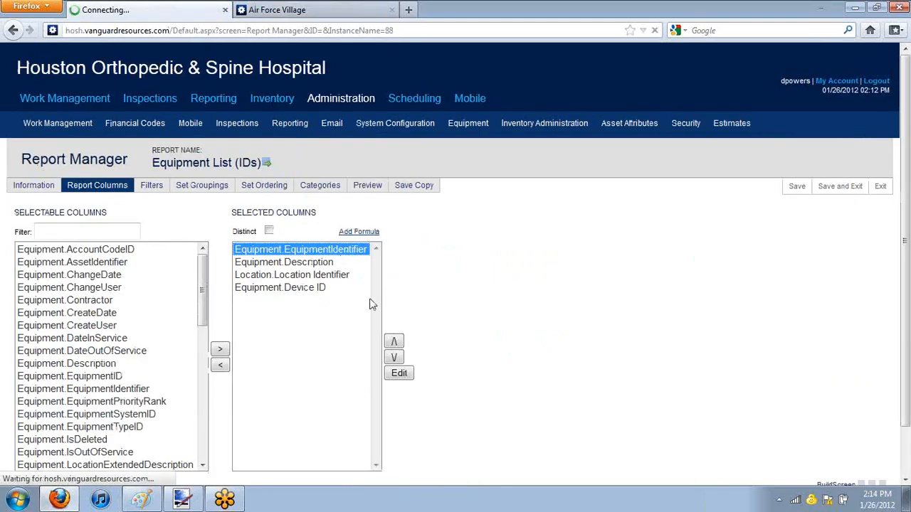
Step: Copy the entire SLINKTOSCREENTOOLTIP formula of the Equipment column in the Air Force Villages report
{"action": "left_click", "coordinate": [277, 10]}
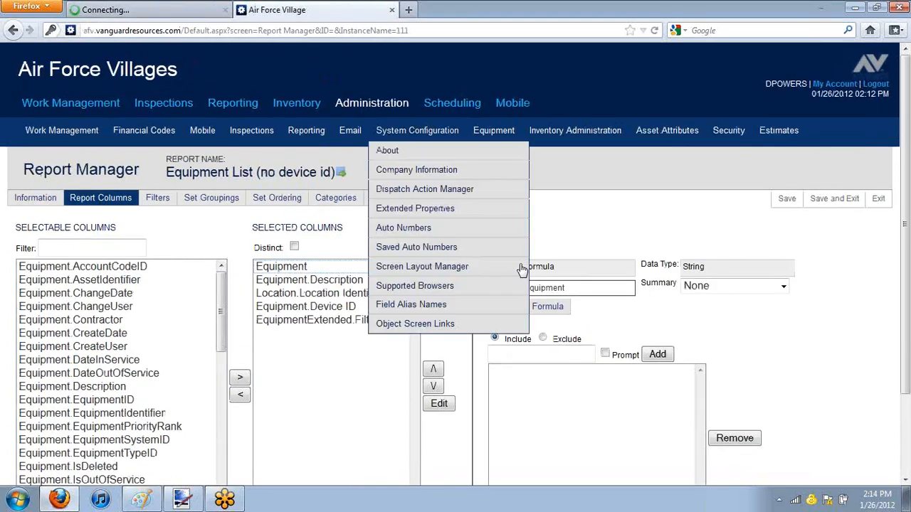
{"action": "left_click", "coordinate": [347, 294]}
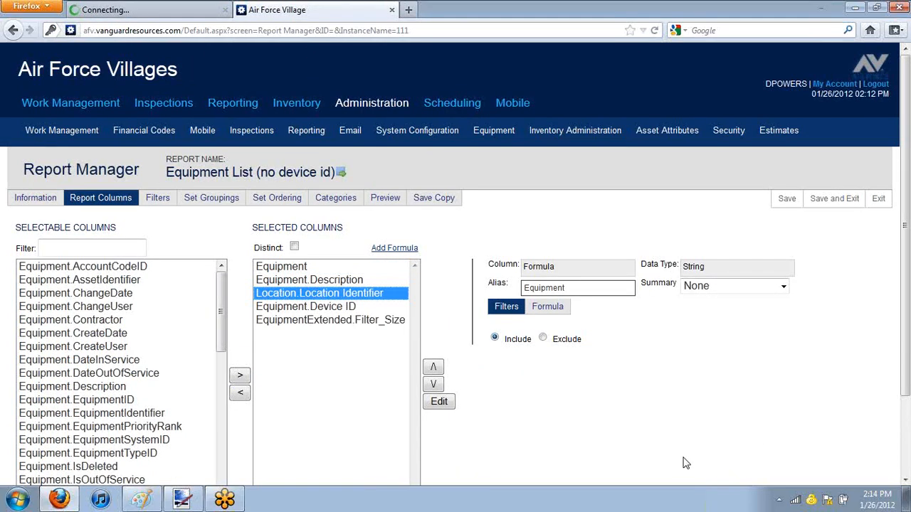
{"action": "left_click", "coordinate": [302, 268]}
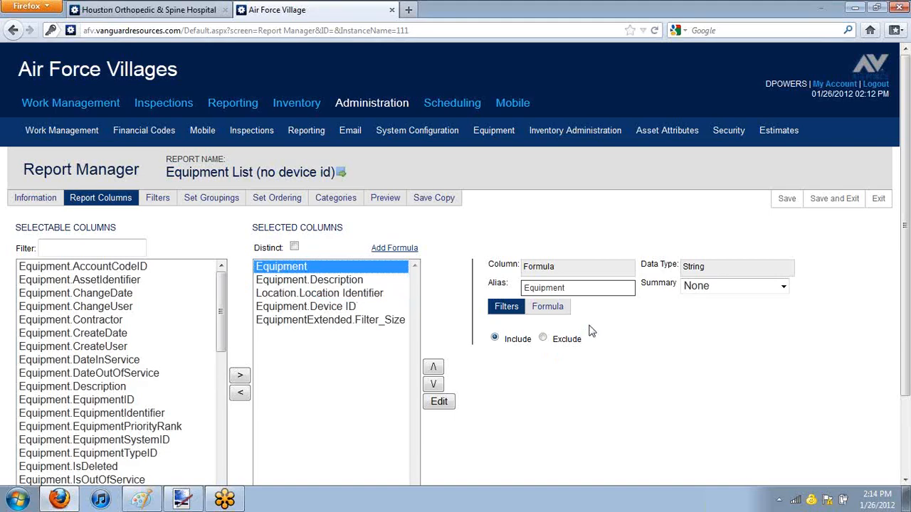
{"action": "left_click", "coordinate": [545, 312]}
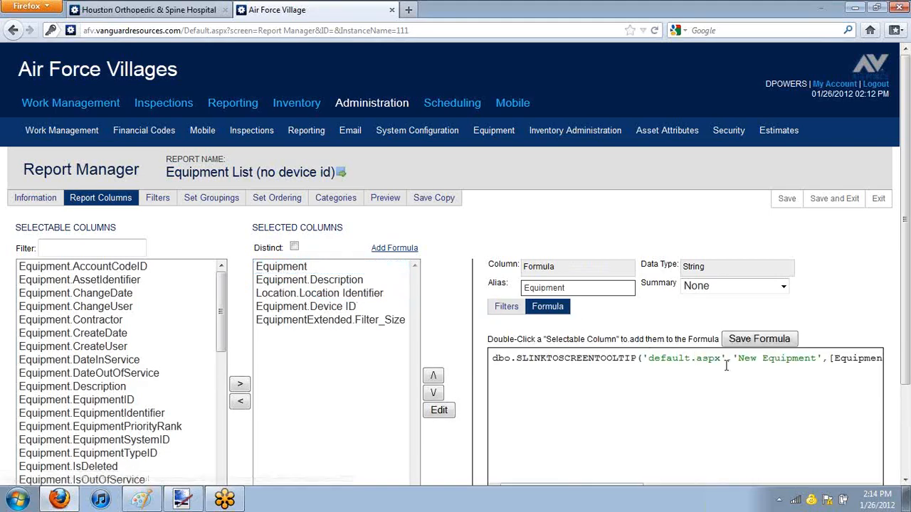
{"action": "left_click_drag", "start_coordinate": [494, 360], "coordinate": [907, 455]}
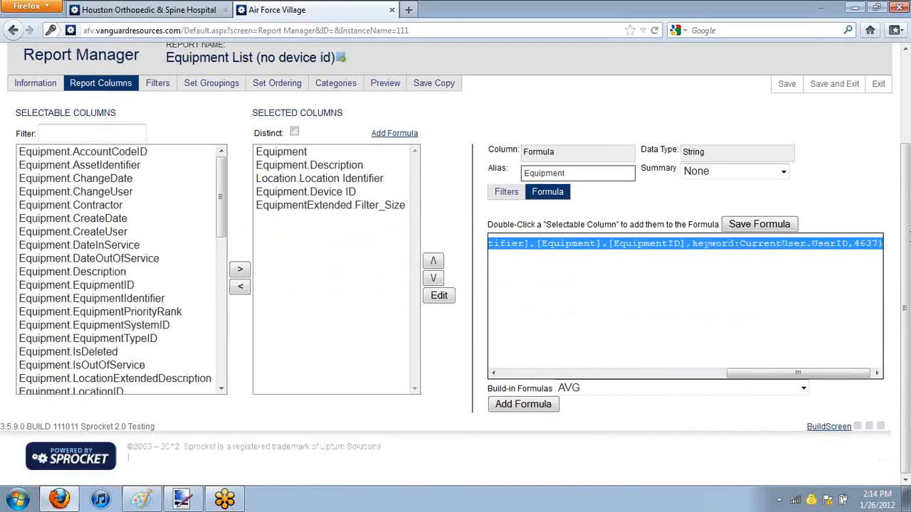
Step: Add a formula column to the hospital's Equipment List (IDs) report, try the alias Equipment, and open its formula
{"action": "left_click", "coordinate": [142, 10]}
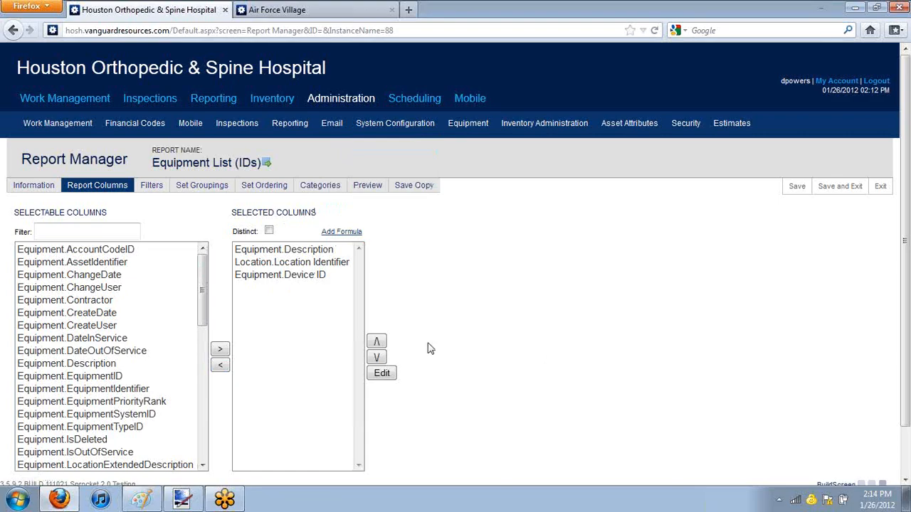
{"action": "left_click", "coordinate": [341, 232]}
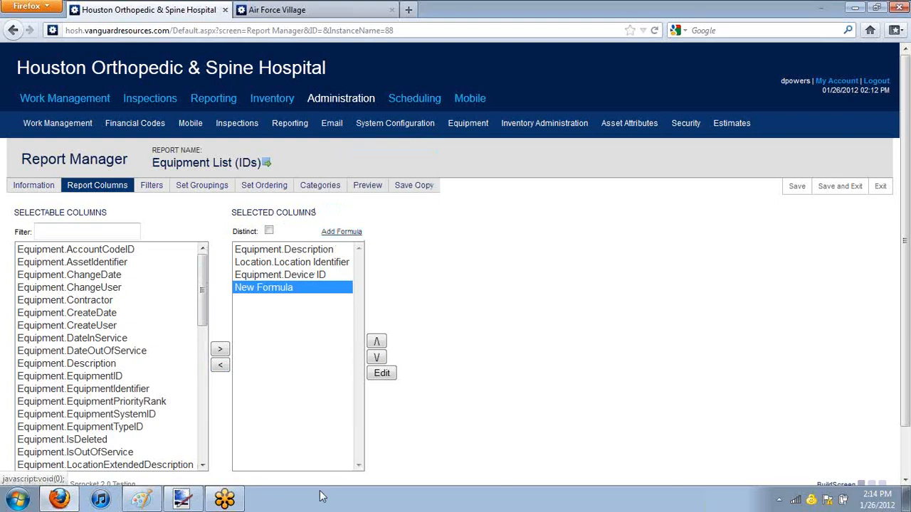
{"action": "left_click_drag", "start_coordinate": [498, 269], "coordinate": [358, 264]}
{"action": "type", "text": "Equipment"}
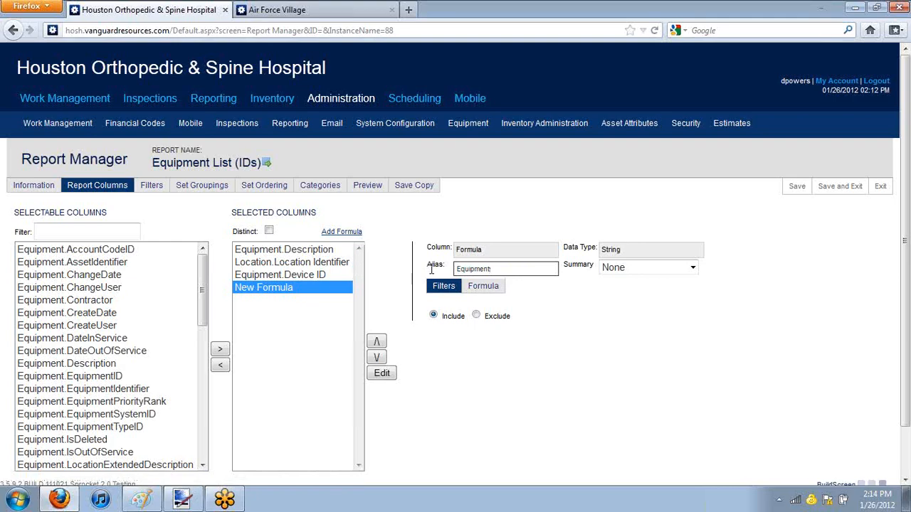
{"action": "left_click", "coordinate": [498, 291]}
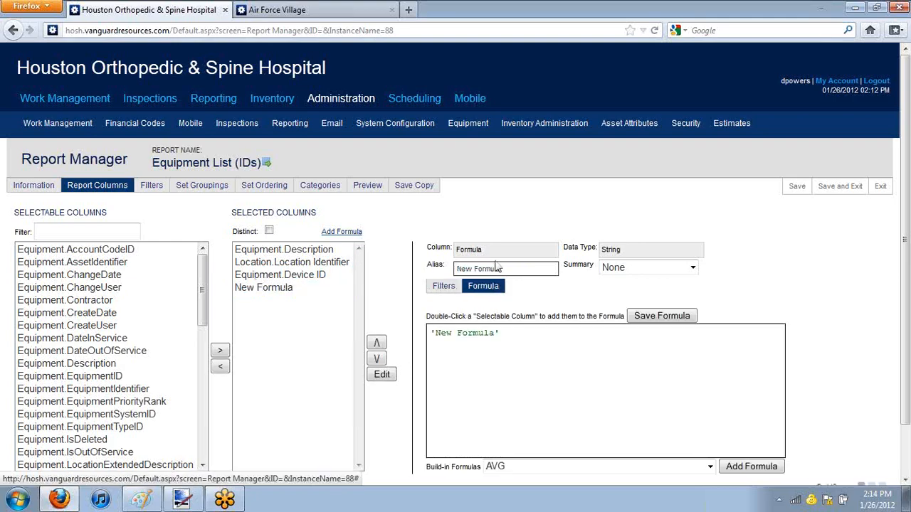
Step: Try the alias Equipment again and replace the new column's default formula with the copied SLINKTOSCREENTOOLTIP formula
{"action": "left_click_drag", "start_coordinate": [519, 269], "coordinate": [396, 265]}
{"action": "type", "text": "Equipment"}
{"action": "key", "text": "Tab"}
{"action": "left_click", "coordinate": [561, 354]}
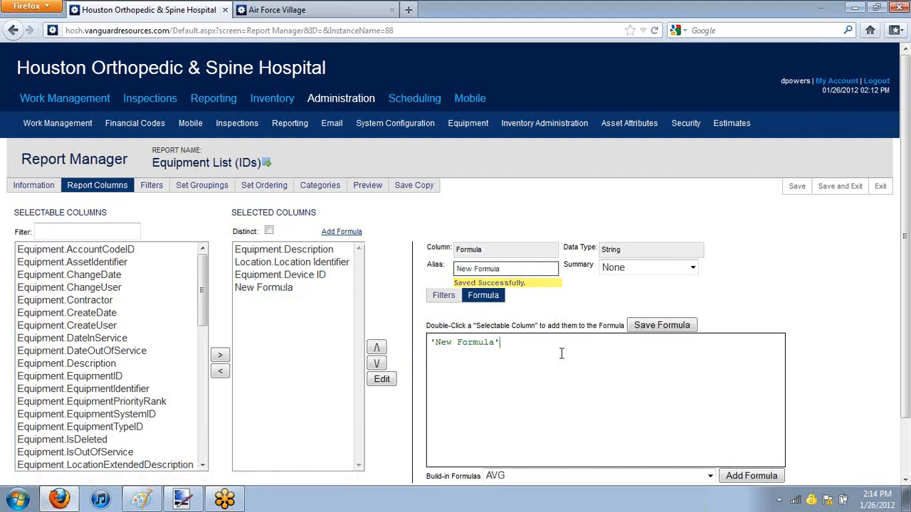
{"action": "key", "text": "ctrl+a"}
{"action": "key", "text": "ctrl+v"}
Step: Set the formula column's alias to Equipment and save the formula
{"action": "left_click_drag", "start_coordinate": [516, 268], "coordinate": [407, 267]}
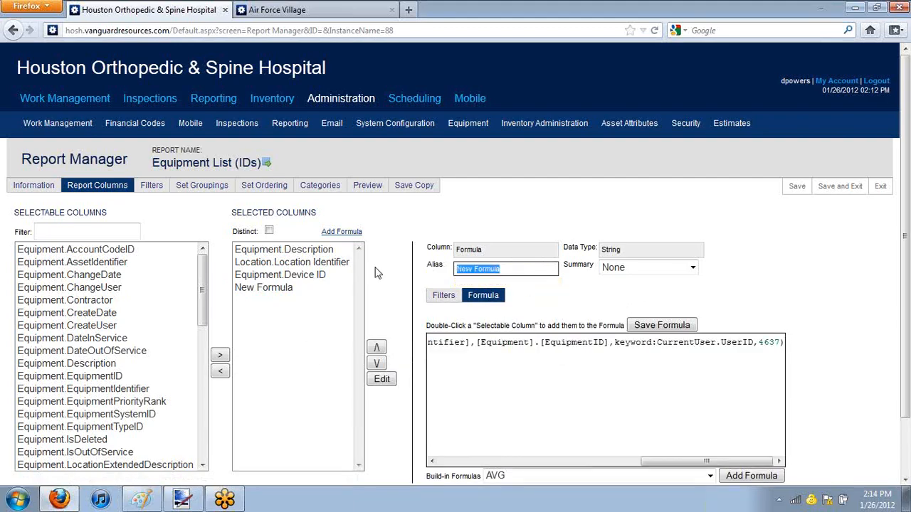
{"action": "type", "text": "Equipmen"}
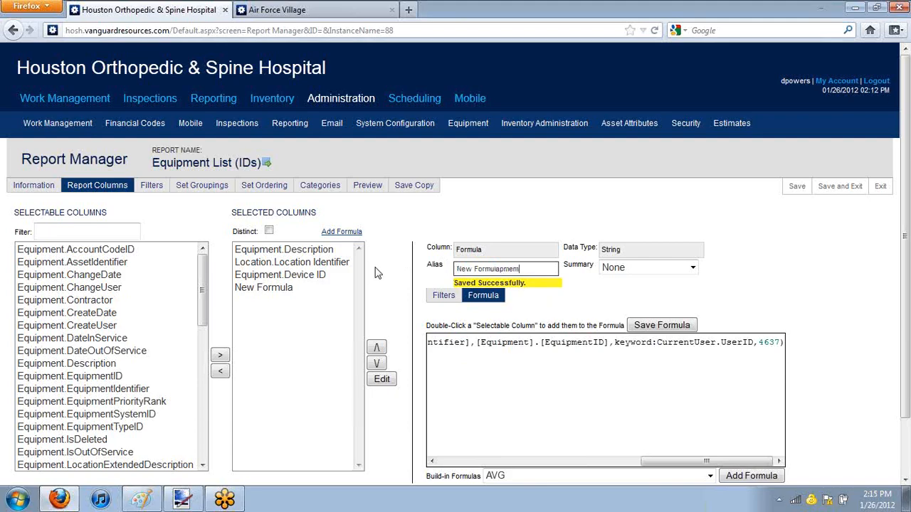
{"action": "key", "text": "BackSpace"}
{"action": "key", "text": "BackSpace"}
{"action": "key", "text": "BackSpace"}
{"action": "key", "text": "BackSpace"}
{"action": "key", "text": "BackSpace"}
{"action": "key", "text": "BackSpace"}
{"action": "key", "text": "BackSpace"}
{"action": "key", "text": "BackSpace"}
{"action": "key", "text": "BackSpace"}
{"action": "key", "text": "BackSpace"}
{"action": "key", "text": "BackSpace"}
{"action": "key", "text": "BackSpace"}
{"action": "key", "text": "BackSpace"}
{"action": "key", "text": "BackSpace"}
{"action": "key", "text": "BackSpace"}
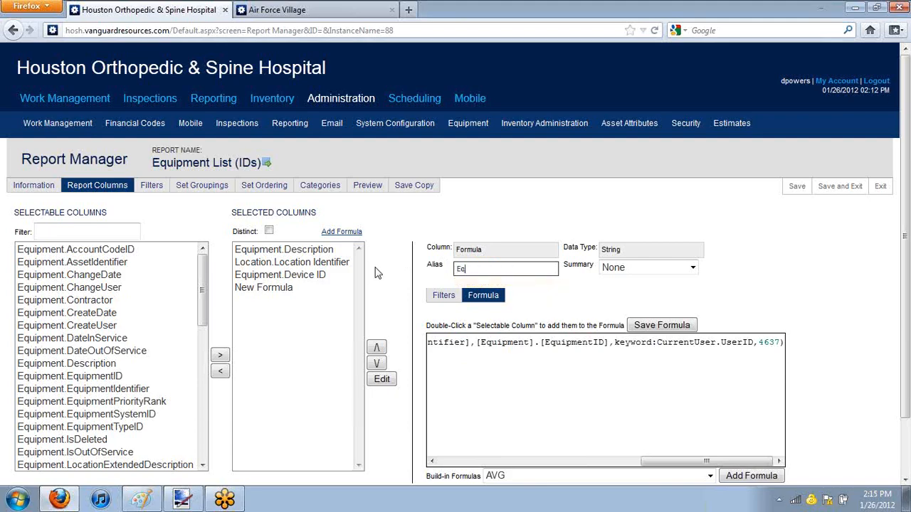
{"action": "left_click", "coordinate": [679, 326]}
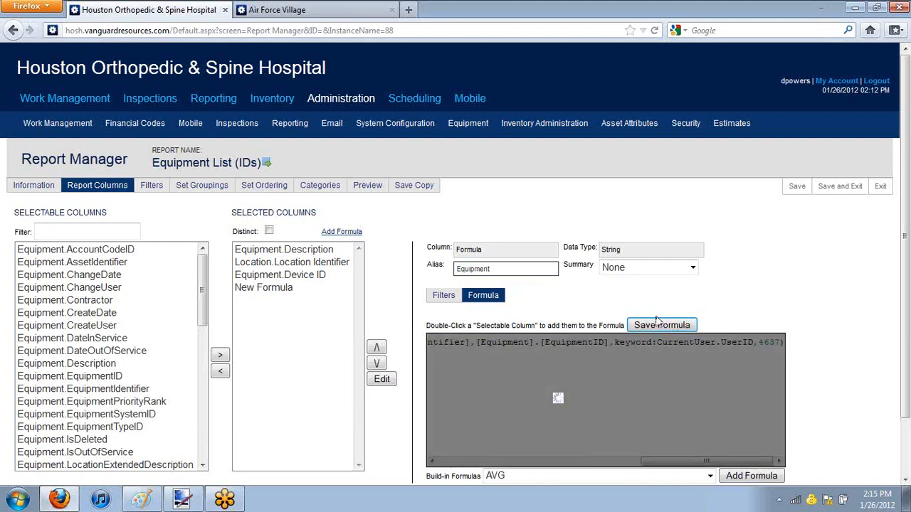
Step: Move the Equipment formula column to the top of the selected columns, then save and exit the report
{"action": "left_click", "coordinate": [302, 253]}
{"action": "left_click", "coordinate": [308, 278]}
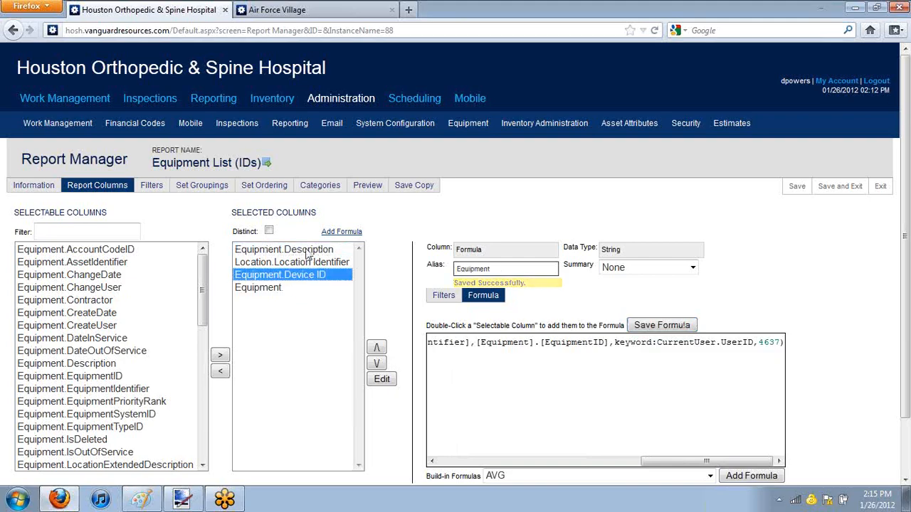
{"action": "left_click", "coordinate": [302, 251]}
{"action": "left_click", "coordinate": [312, 276], "text": "shift"}
{"action": "left_click", "coordinate": [377, 371]}
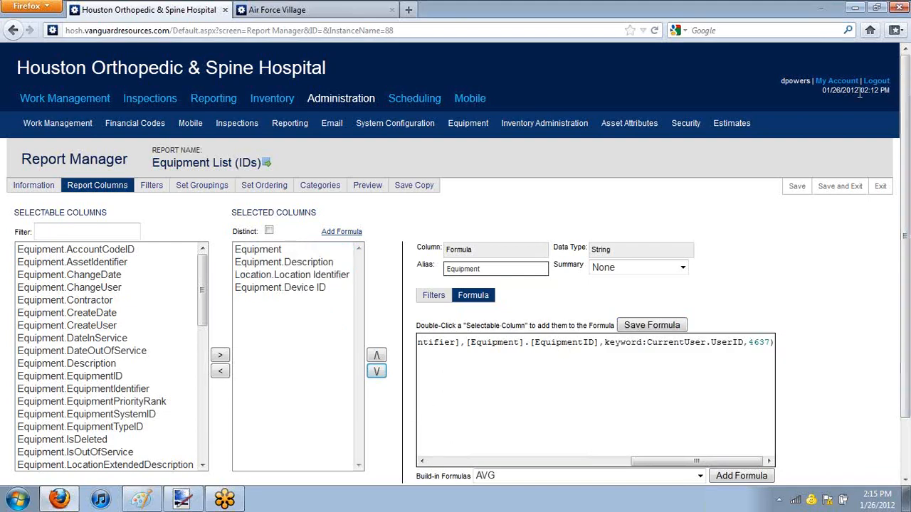
{"action": "left_click", "coordinate": [842, 195]}
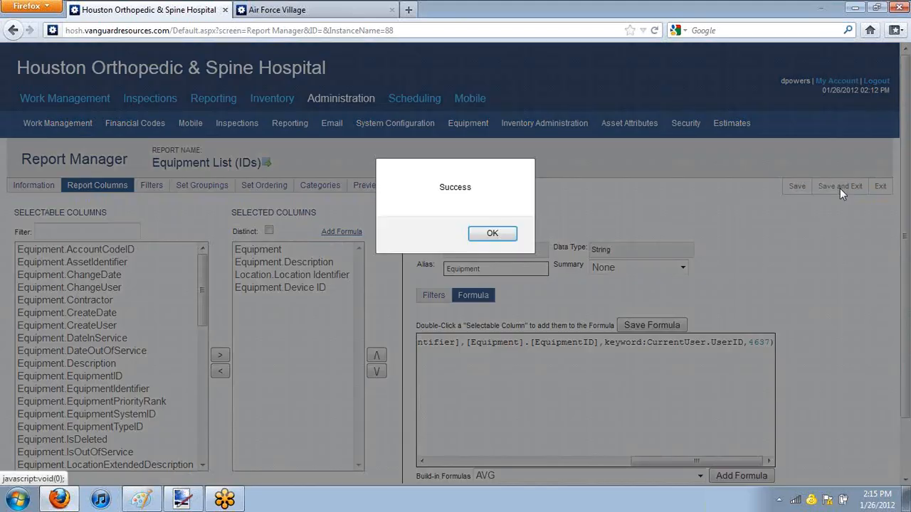
{"action": "left_click", "coordinate": [484, 235]}
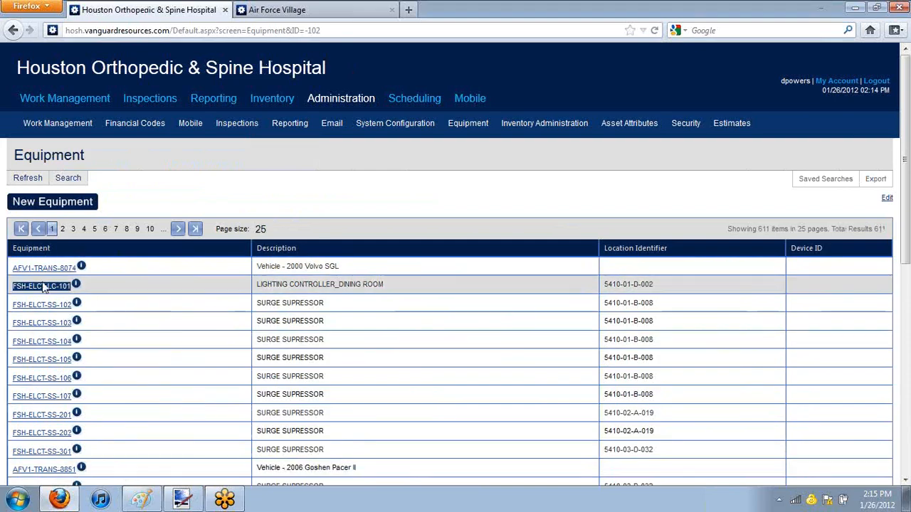
Step: Search the hospital's equipment list for the identifier !AHU-975 and open its record from the linked identifier
{"action": "left_click", "coordinate": [68, 178]}
{"action": "left_click", "coordinate": [307, 232]}
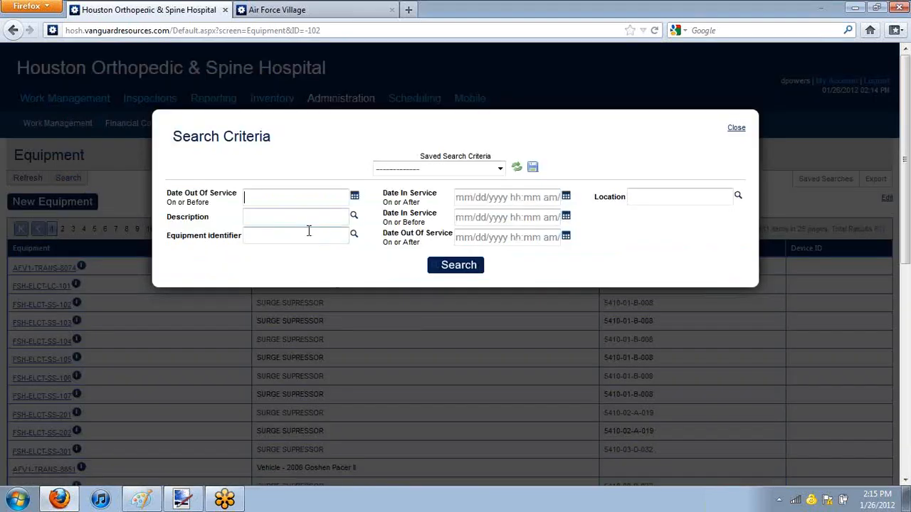
{"action": "type", "text": "ahu"}
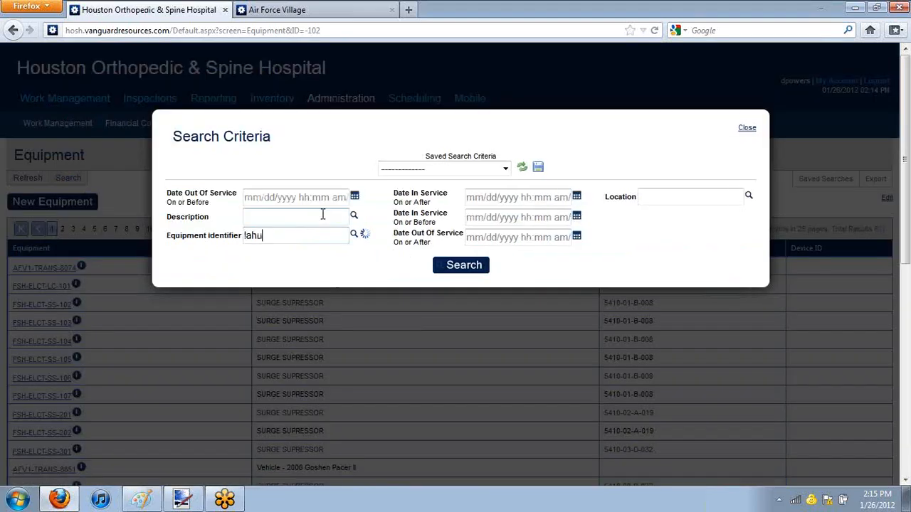
{"action": "left_click", "coordinate": [283, 265]}
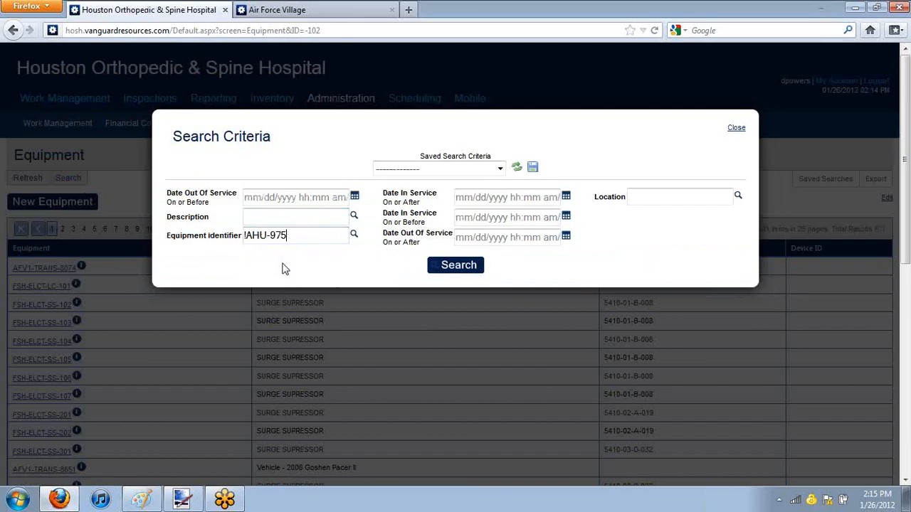
{"action": "left_click", "coordinate": [432, 266]}
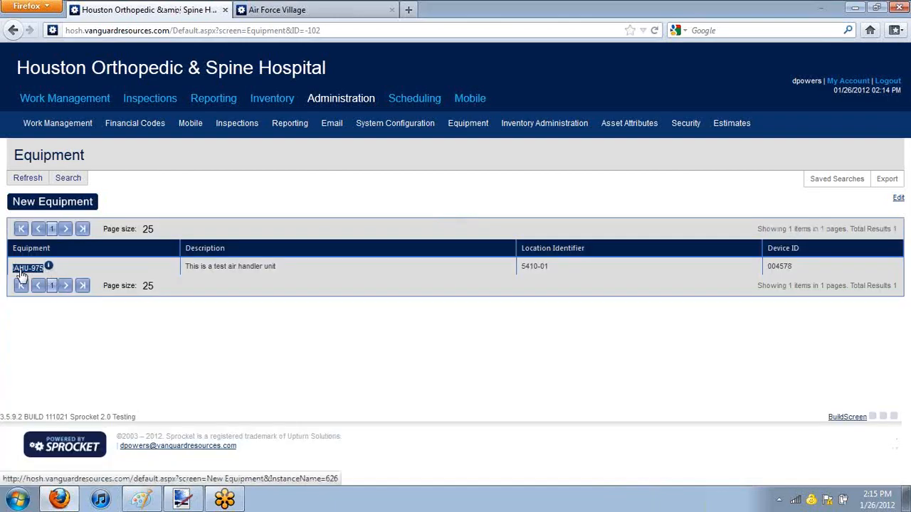
{"action": "left_click", "coordinate": [20, 272]}
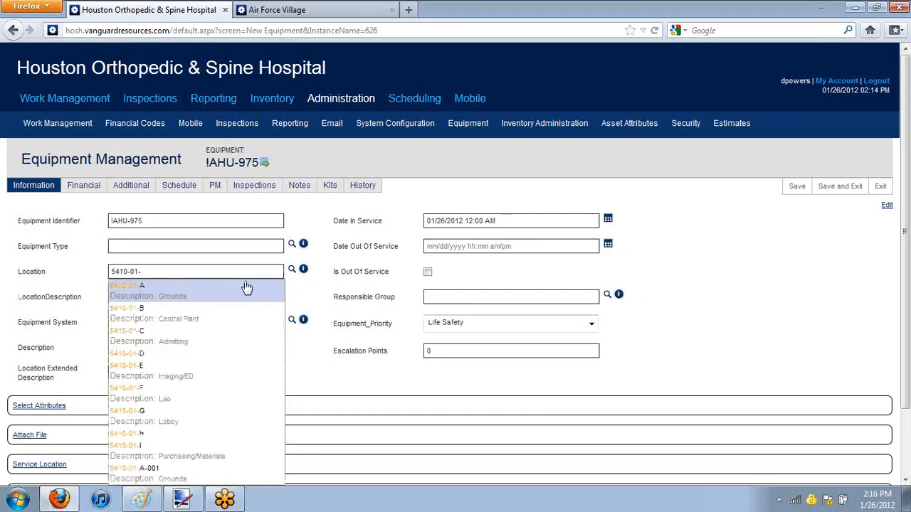
Step: Set the air handler's location to 5410-01-A-001 and its escalation points to 100, and save the record
{"action": "left_click", "coordinate": [221, 475]}
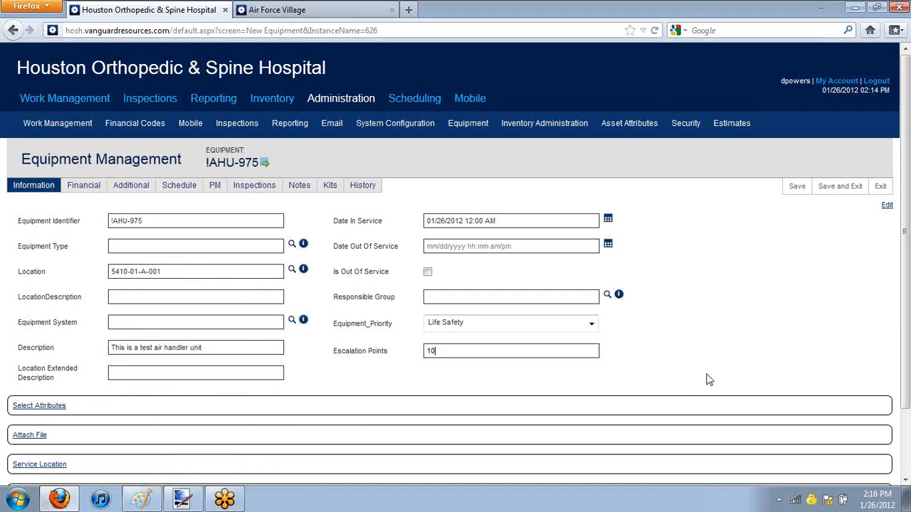
{"action": "left_click", "coordinate": [795, 185]}
{"action": "scroll", "coordinate": [28, 368], "scroll_direction": "down", "scroll_amount": 2}
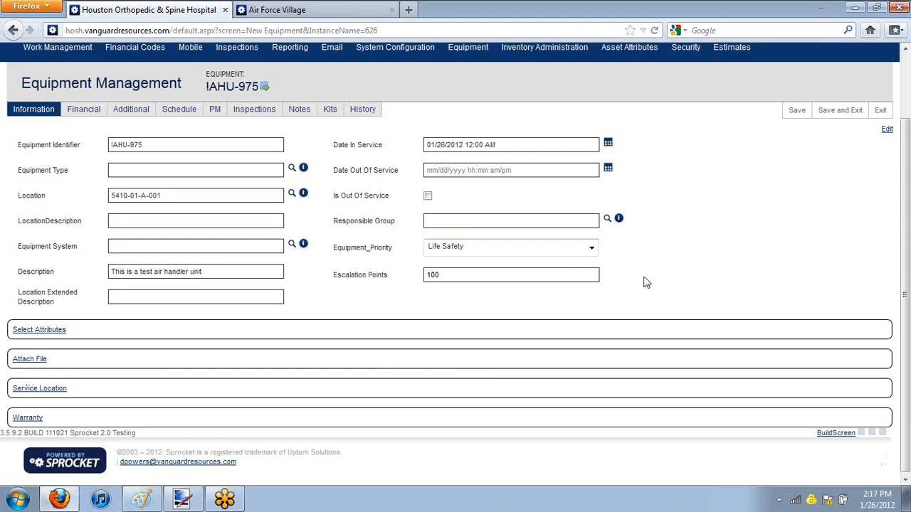
Step: Review the air handler's financial, additional, schedule and inspections details, and leave the record with its data saved
{"action": "scroll", "coordinate": [647, 278], "scroll_direction": "up", "scroll_amount": 2}
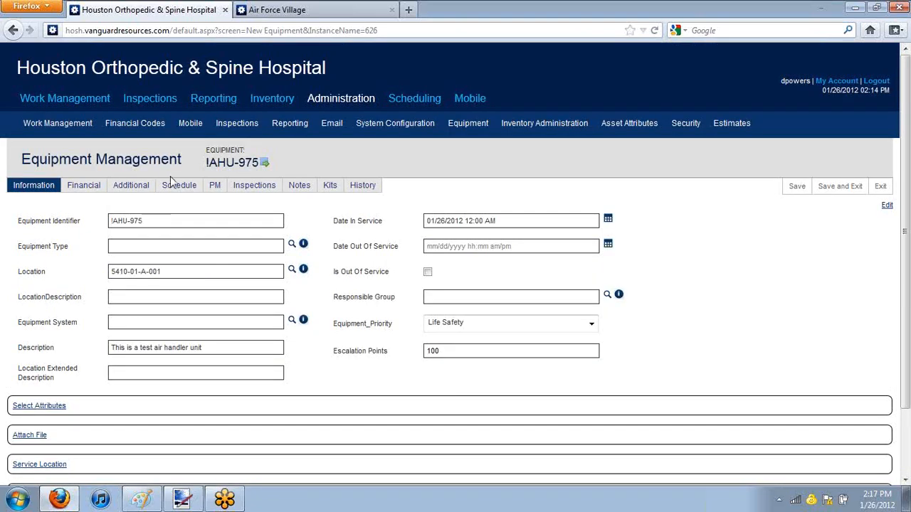
{"action": "left_click", "coordinate": [80, 189]}
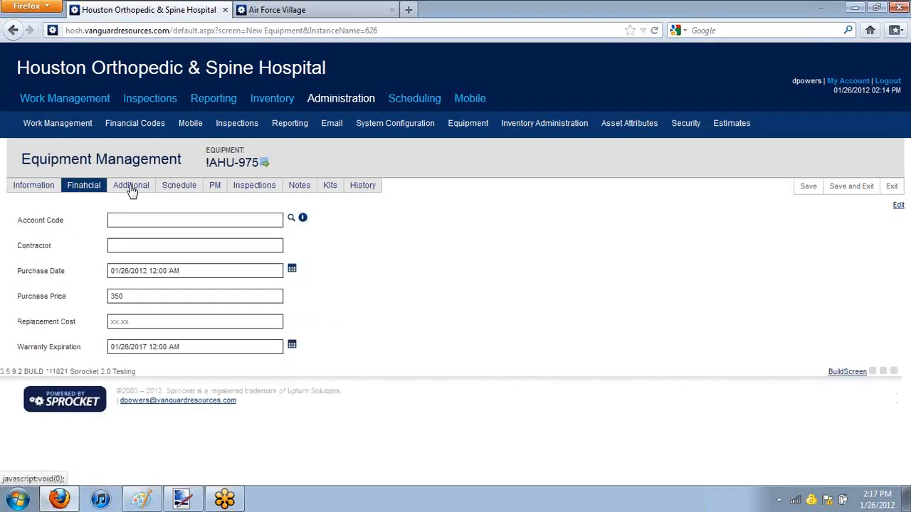
{"action": "left_click", "coordinate": [133, 191]}
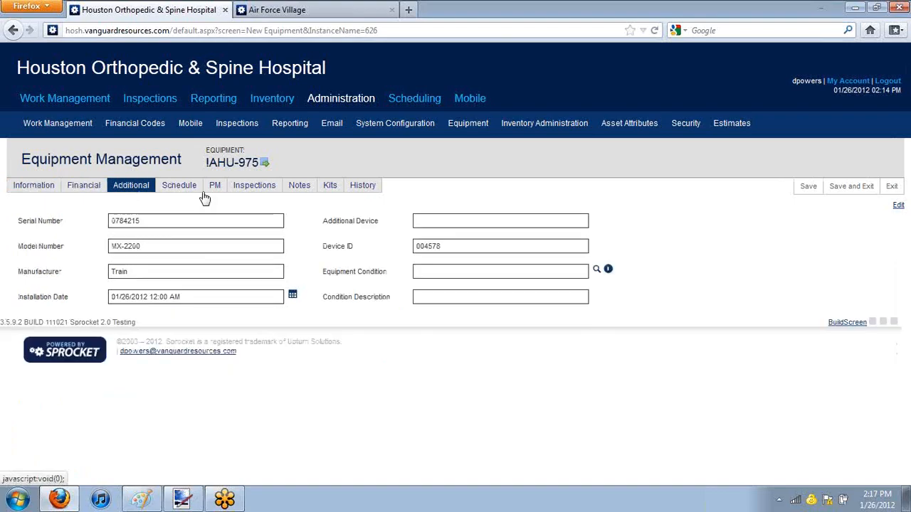
{"action": "left_click", "coordinate": [171, 193]}
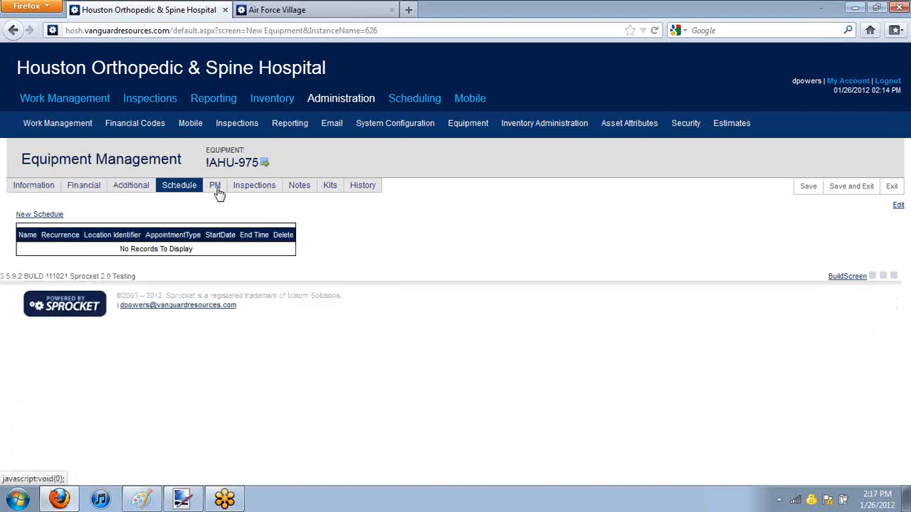
{"action": "left_click", "coordinate": [253, 191]}
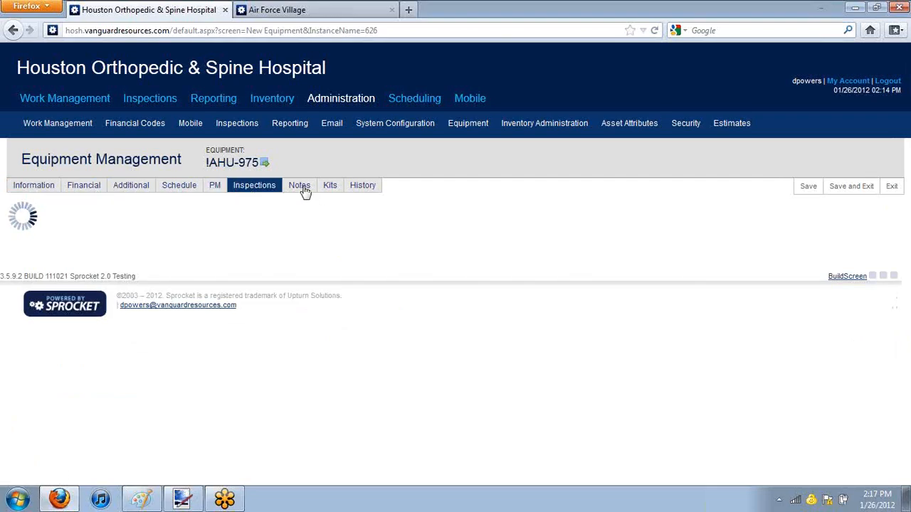
{"action": "left_click", "coordinate": [863, 185]}
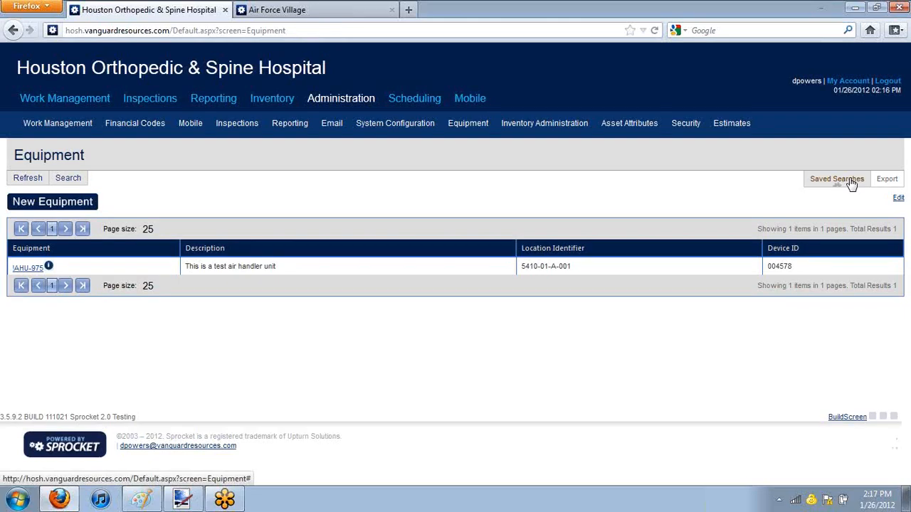
Step: Open the Locations administration screen under Work Management and expand location 5410-02 in the tree
{"action": "mouse_move", "coordinate": [190, 124]}
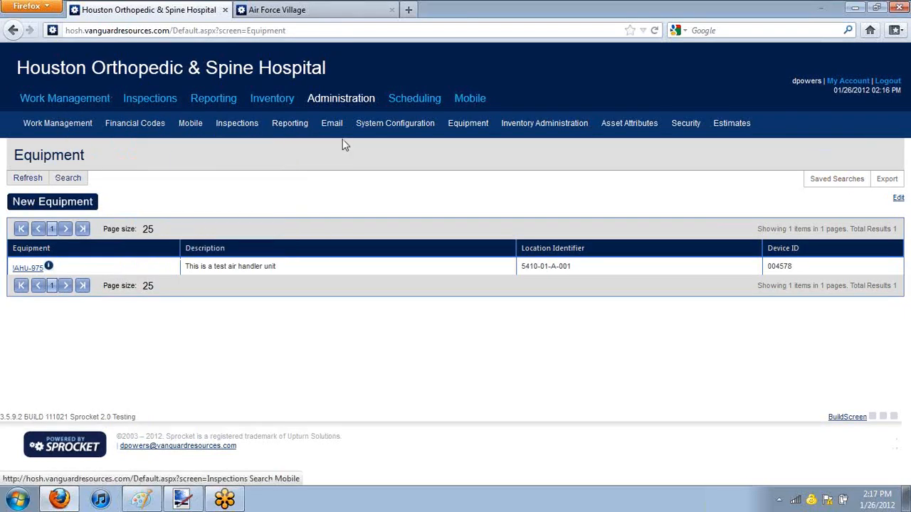
{"action": "mouse_move", "coordinate": [291, 126]}
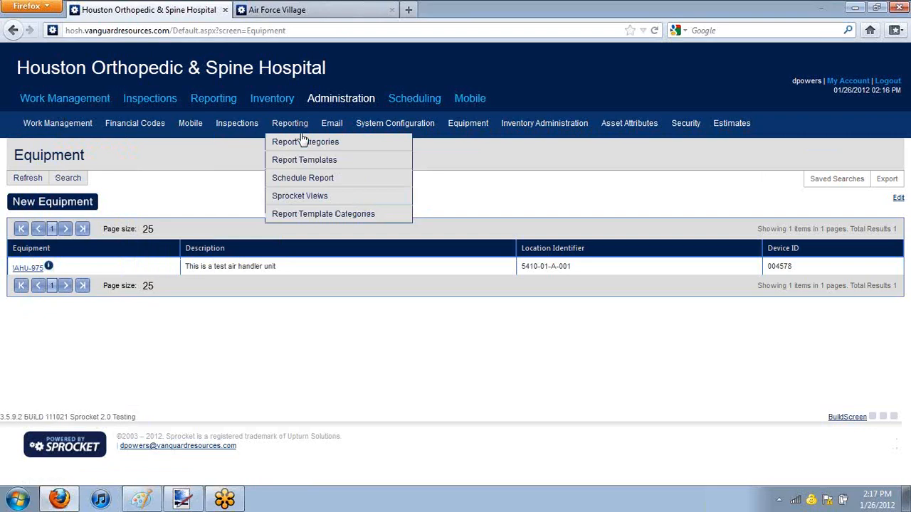
{"action": "mouse_move", "coordinate": [132, 113]}
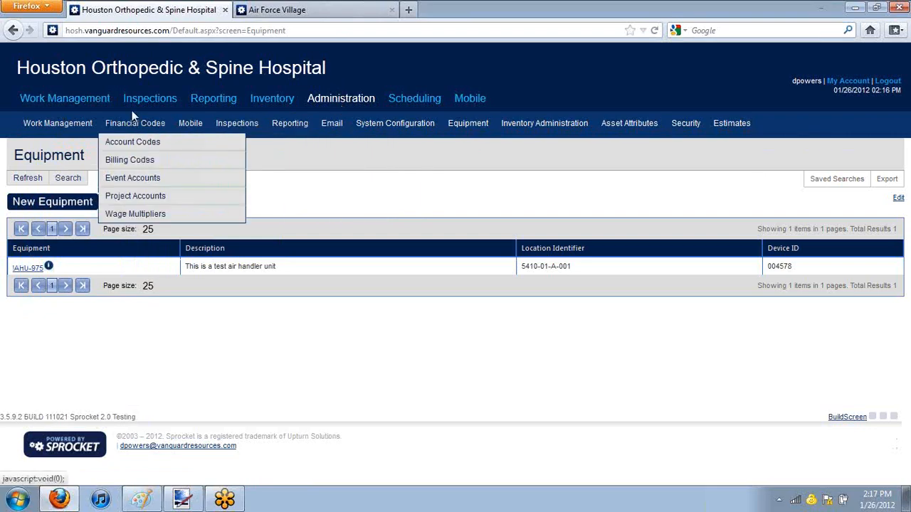
{"action": "mouse_move", "coordinate": [55, 125]}
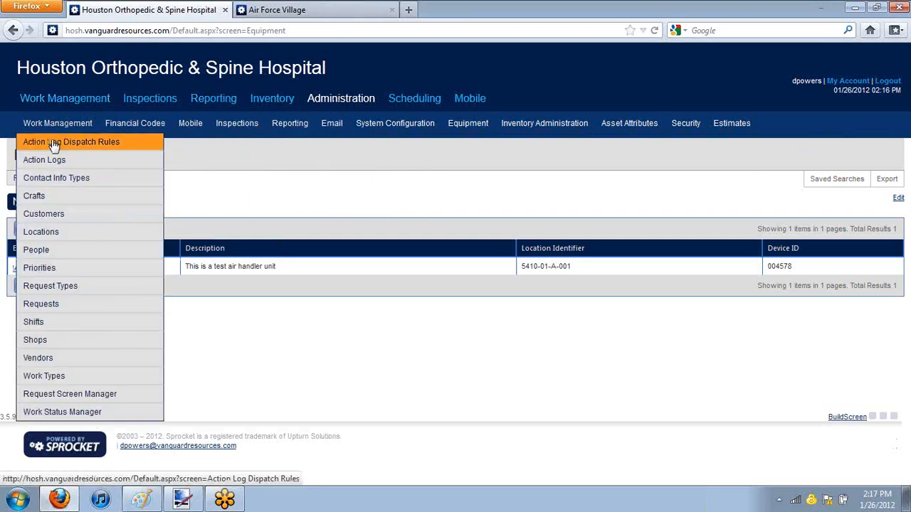
{"action": "left_click", "coordinate": [47, 232]}
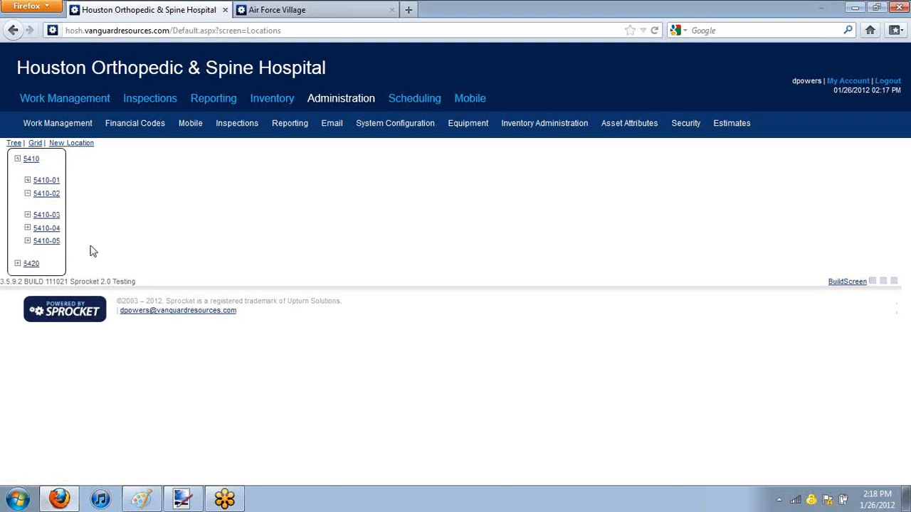
{"action": "left_click", "coordinate": [28, 193]}
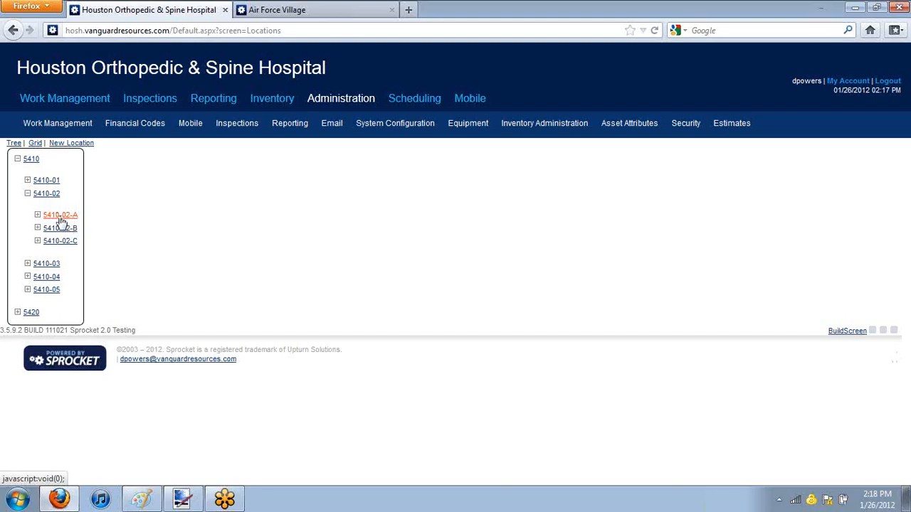
Step: Add child location 5410-02-A-RC under 5410-02-A, named Recreational Center with description Pool Table, Dart Board, ETC, and save it
{"action": "right_click", "coordinate": [61, 221]}
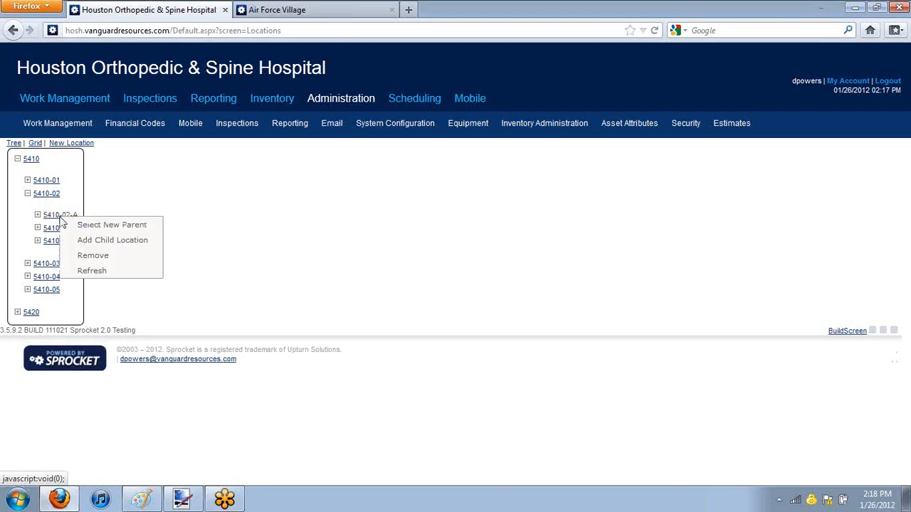
{"action": "left_click", "coordinate": [138, 248]}
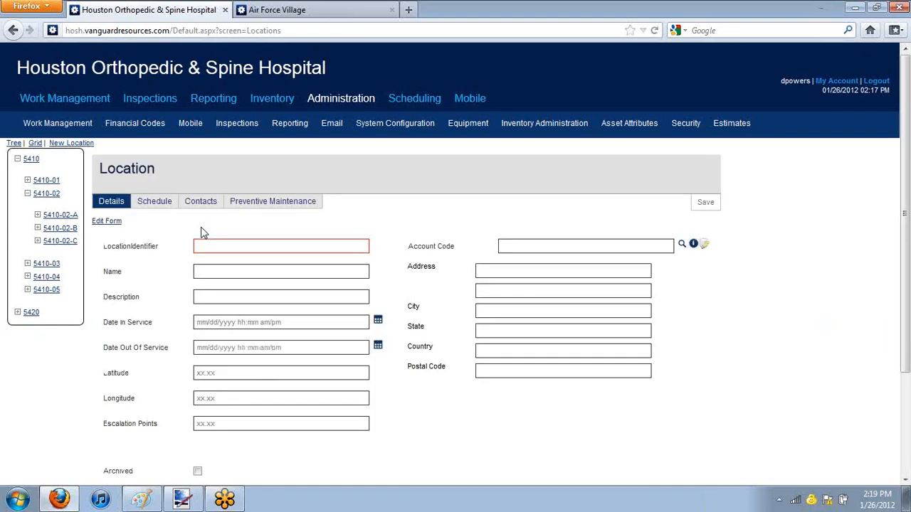
{"action": "left_click", "coordinate": [338, 250]}
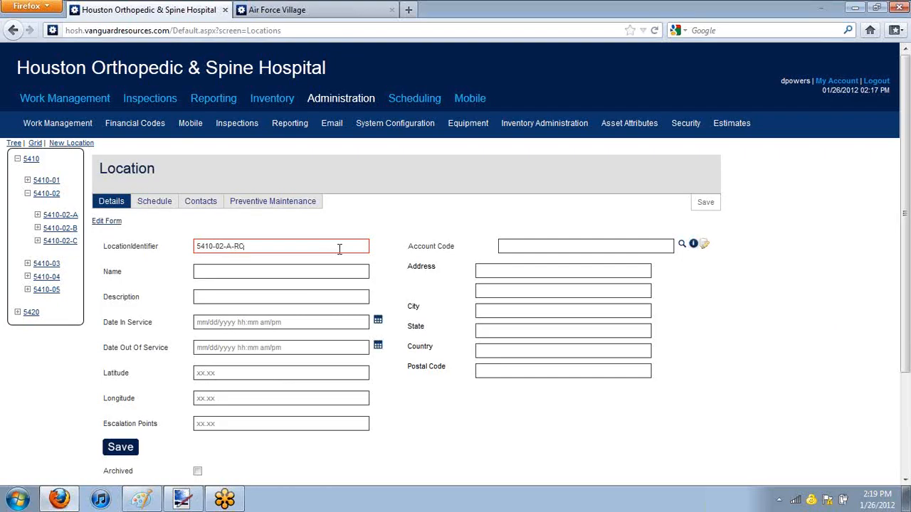
{"action": "left_click", "coordinate": [313, 268]}
{"action": "type", "text": "Recreational Center"}
{"action": "left_click", "coordinate": [285, 303]}
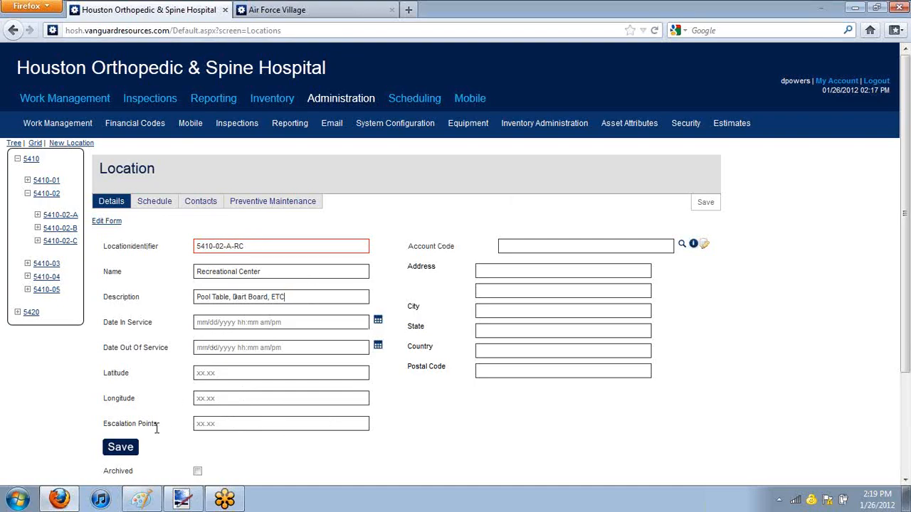
{"action": "left_click", "coordinate": [119, 444]}
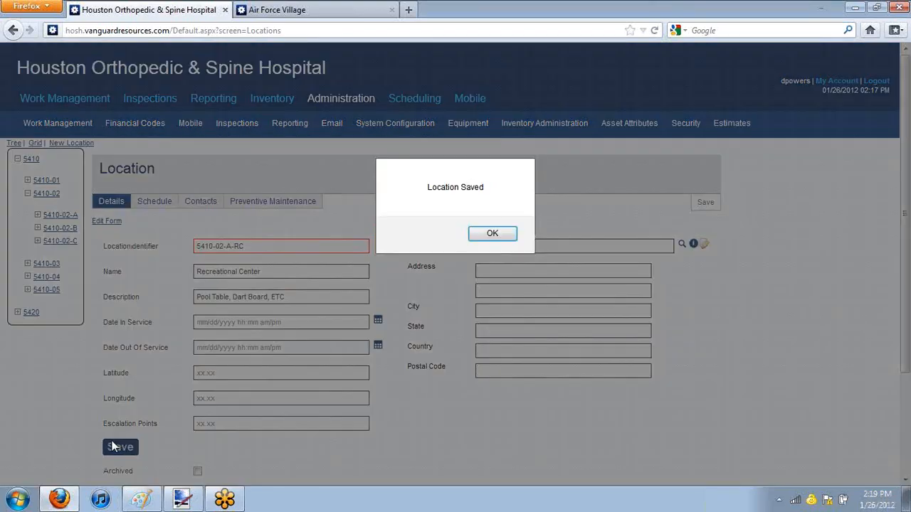
{"action": "left_click", "coordinate": [474, 239]}
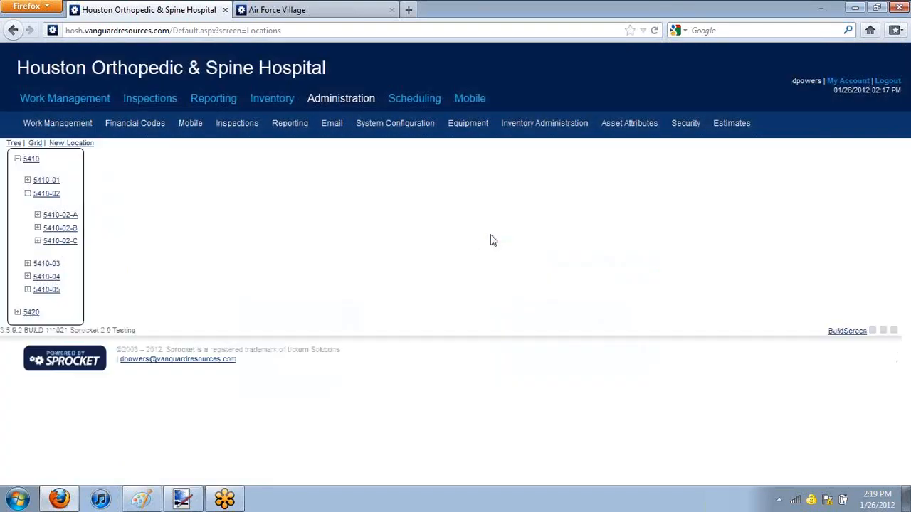
Step: Expand 5410-02 and 5410-02-A in the location tree to find the Recreational Center entry
{"action": "left_click", "coordinate": [34, 212]}
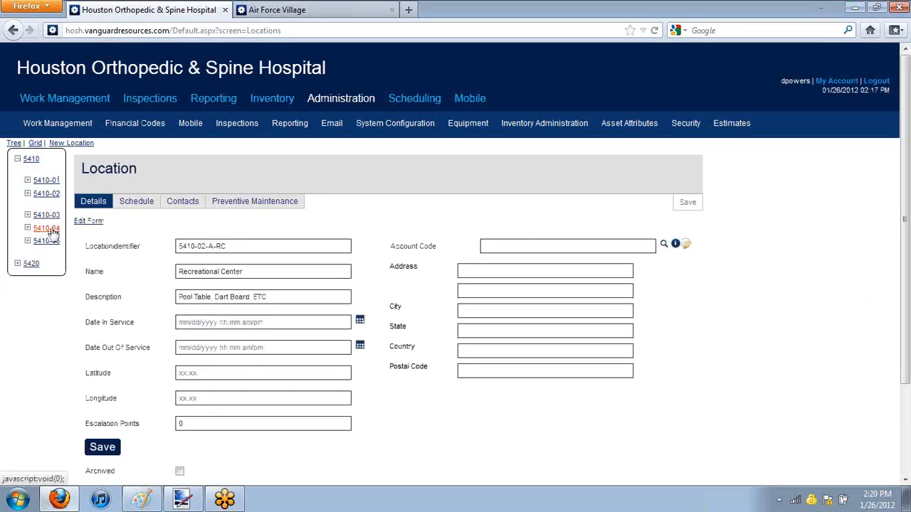
{"action": "left_click", "coordinate": [39, 216]}
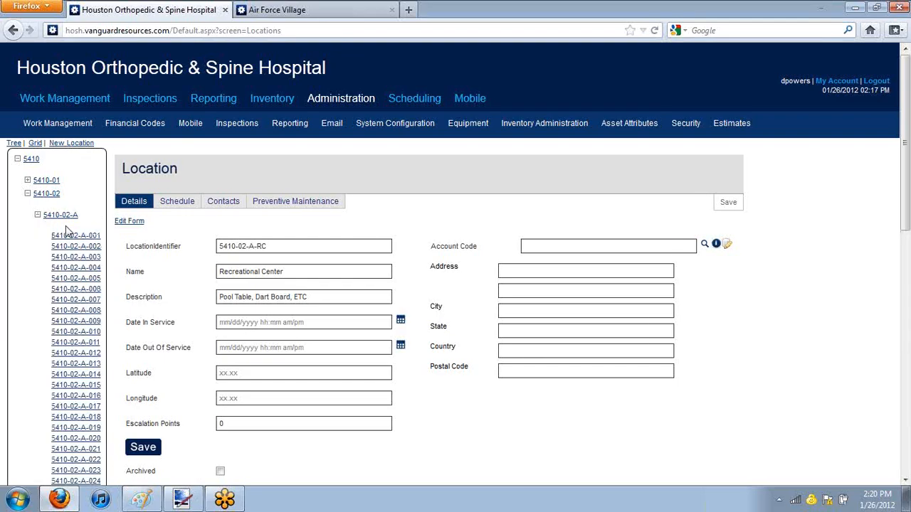
{"action": "scroll", "coordinate": [84, 240], "scroll_direction": "down", "scroll_amount": 8}
{"action": "scroll", "coordinate": [84, 240], "scroll_direction": "down", "scroll_amount": 5}
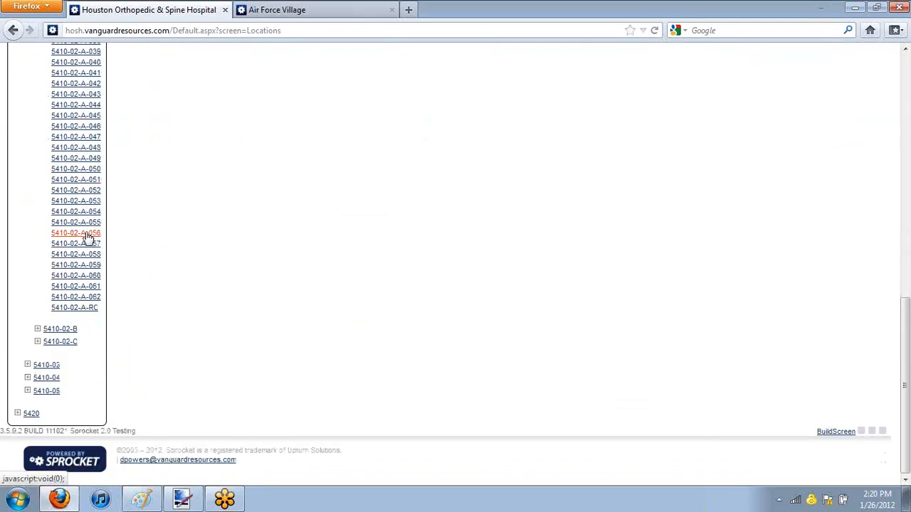
Step: Add child location 5410-02-A-RC-001 named Pool Room under 5410-02-A-RC and save it
{"action": "right_click", "coordinate": [89, 313]}
{"action": "left_click", "coordinate": [132, 334]}
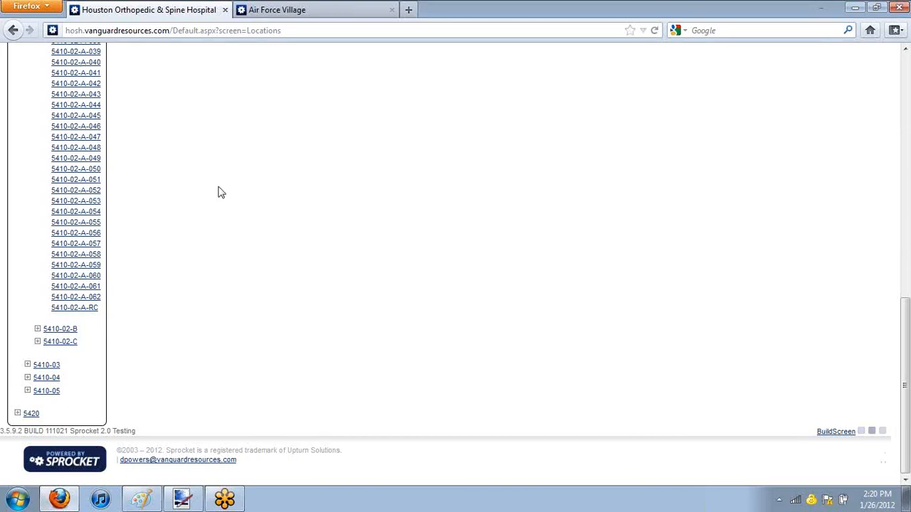
{"action": "scroll", "coordinate": [269, 167], "scroll_direction": "down", "scroll_amount": 7}
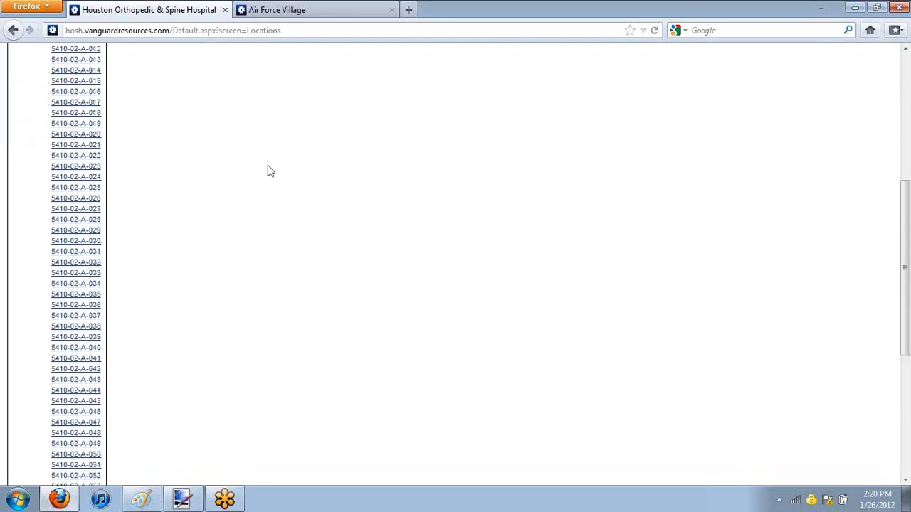
{"action": "scroll", "coordinate": [220, 178], "scroll_direction": "up", "scroll_amount": 4}
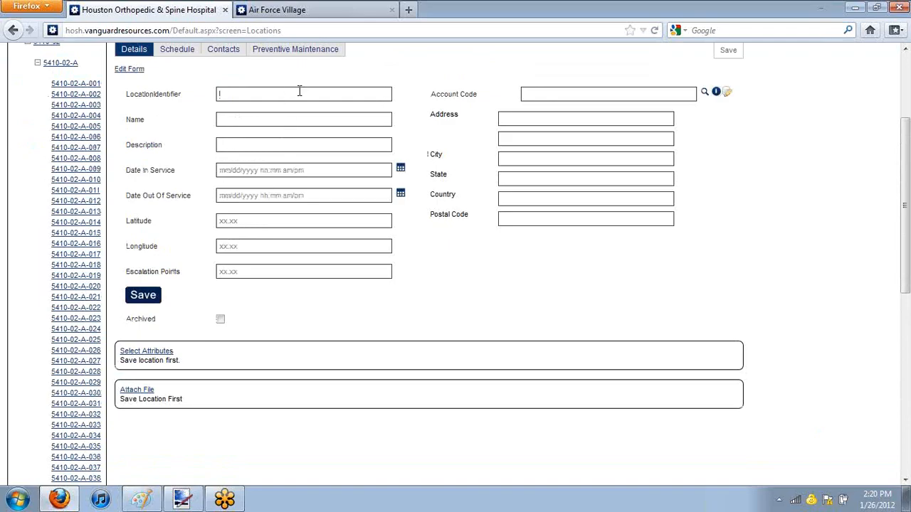
{"action": "type", "text": "10-02-A-RC-001"}
{"action": "left_click", "coordinate": [140, 296]}
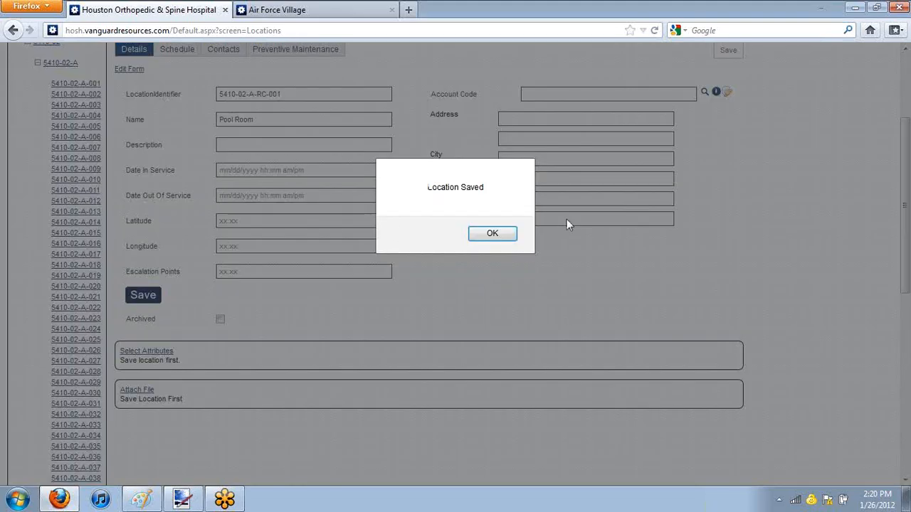
{"action": "left_click", "coordinate": [498, 235]}
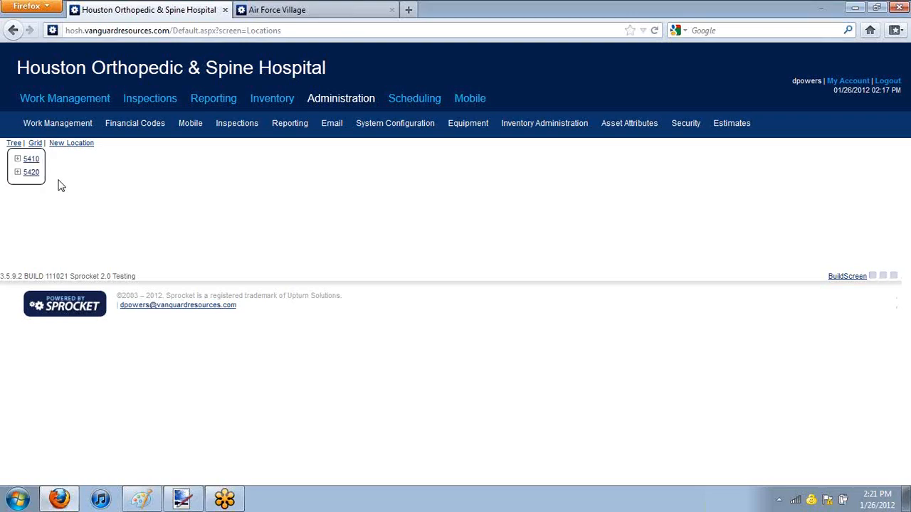
Step: Expand the location tree from 5410 through 5410-02-A-RC to check the Pool Room's place beneath it
{"action": "left_click", "coordinate": [18, 160]}
{"action": "left_click", "coordinate": [26, 194]}
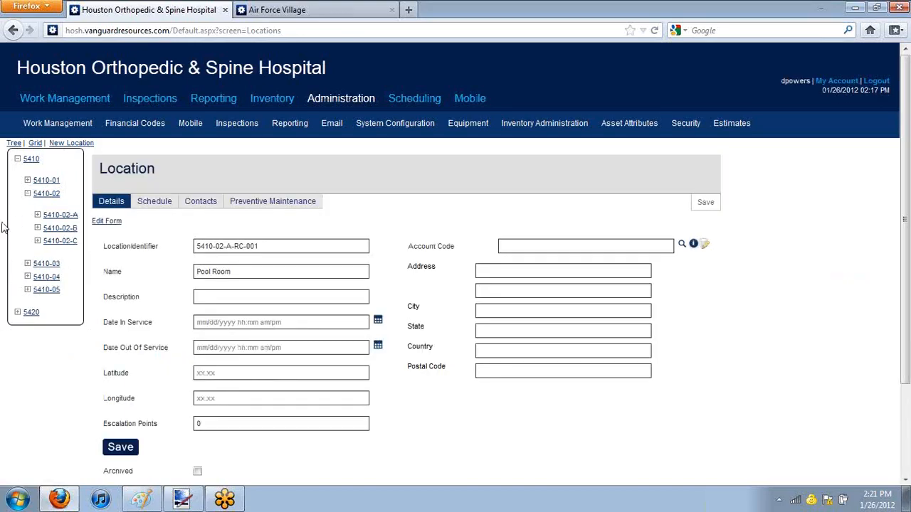
{"action": "left_click", "coordinate": [37, 214]}
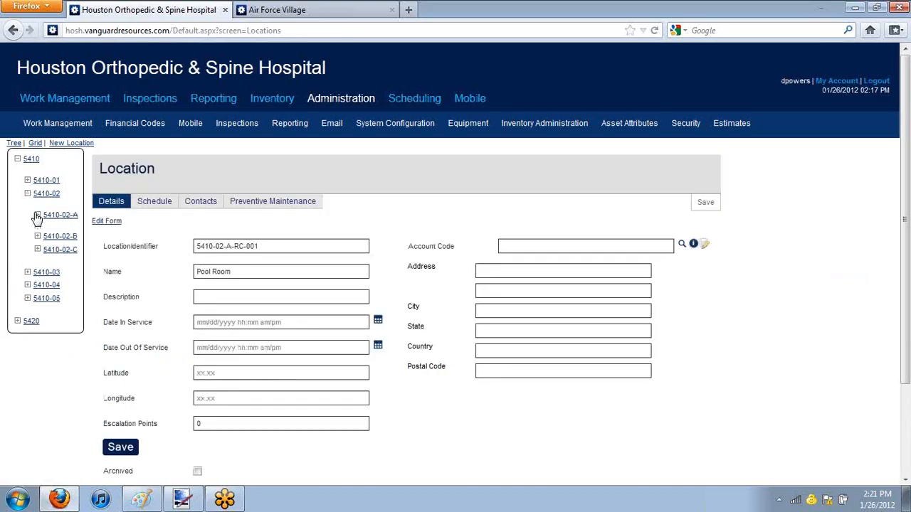
{"action": "scroll", "coordinate": [61, 301], "scroll_direction": "down", "scroll_amount": 15}
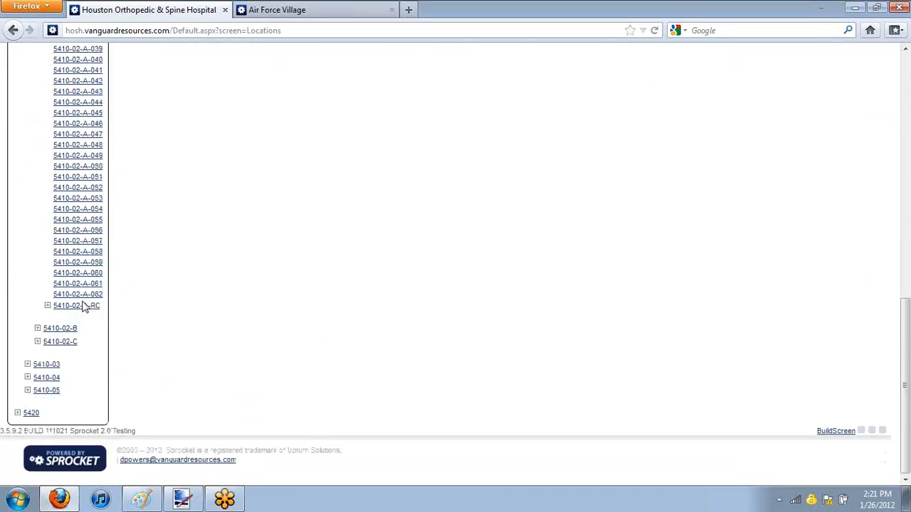
{"action": "left_click", "coordinate": [47, 306]}
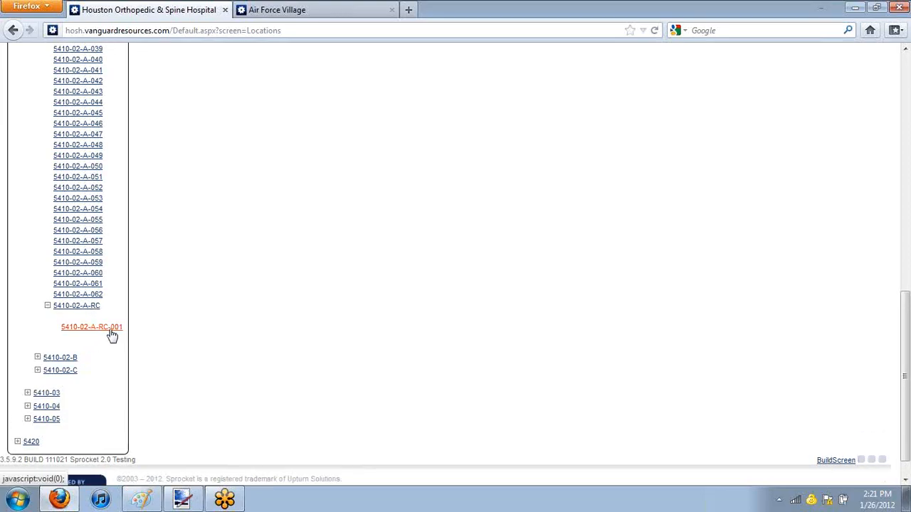
Step: Add child location 5410-02-A-RC-002 named Dart Room under 5410-02-A-RC and save it
{"action": "right_click", "coordinate": [85, 306]}
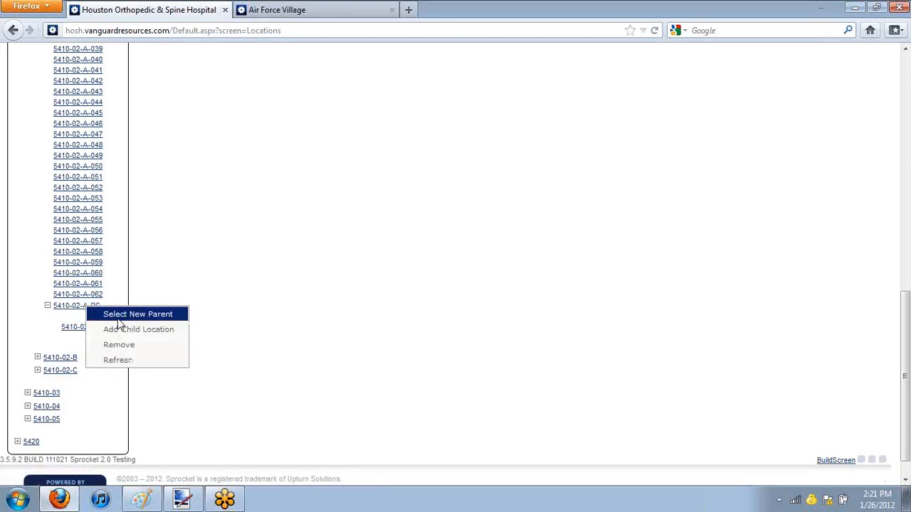
{"action": "left_click", "coordinate": [159, 331]}
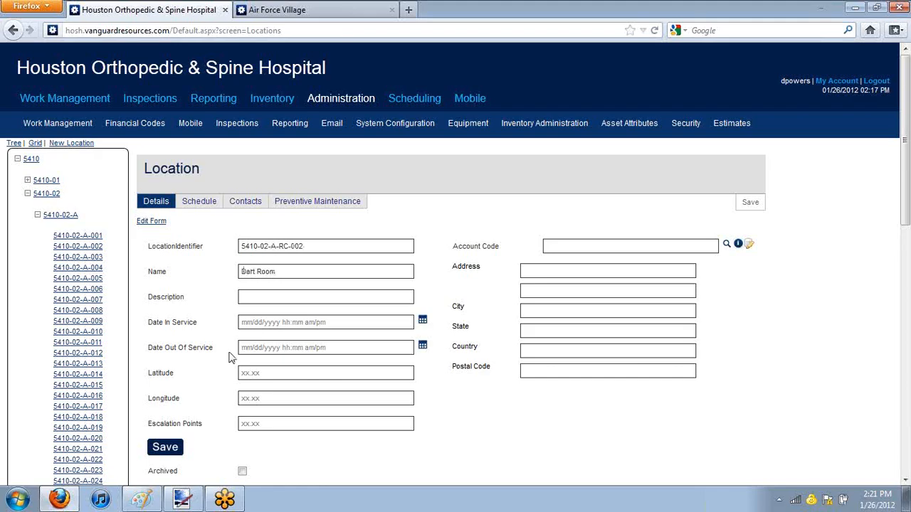
{"action": "left_click", "coordinate": [173, 453]}
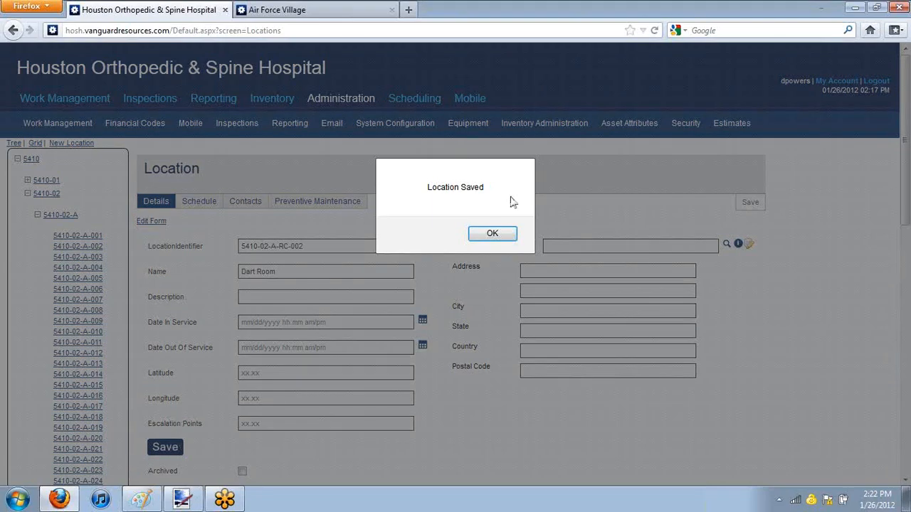
{"action": "left_click", "coordinate": [509, 235]}
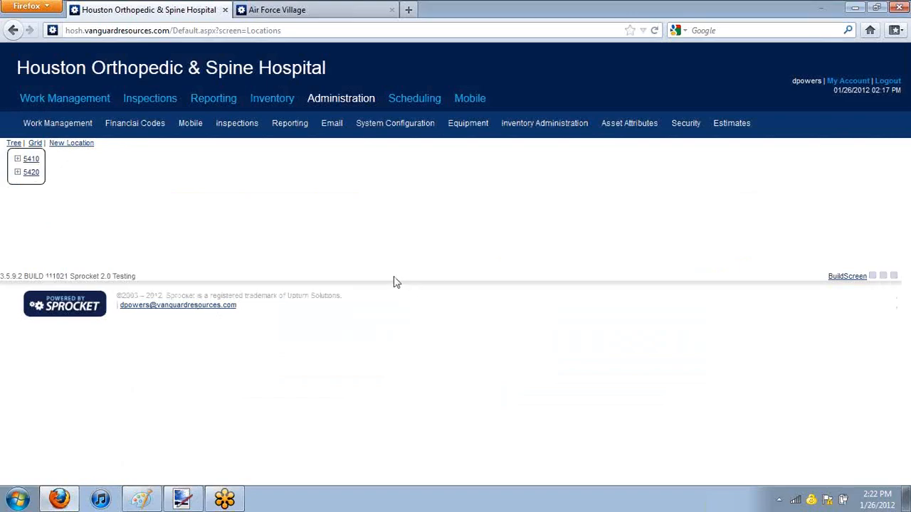
Step: Move the Recreational Center location 5410-02-A-RC to the new parent 5420-02-B in the location tree
{"action": "left_click", "coordinate": [18, 159]}
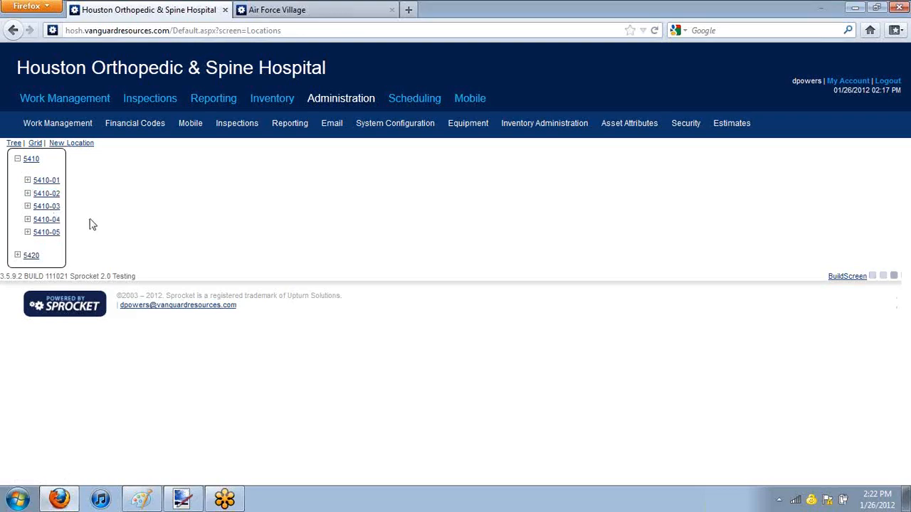
{"action": "left_click", "coordinate": [27, 195]}
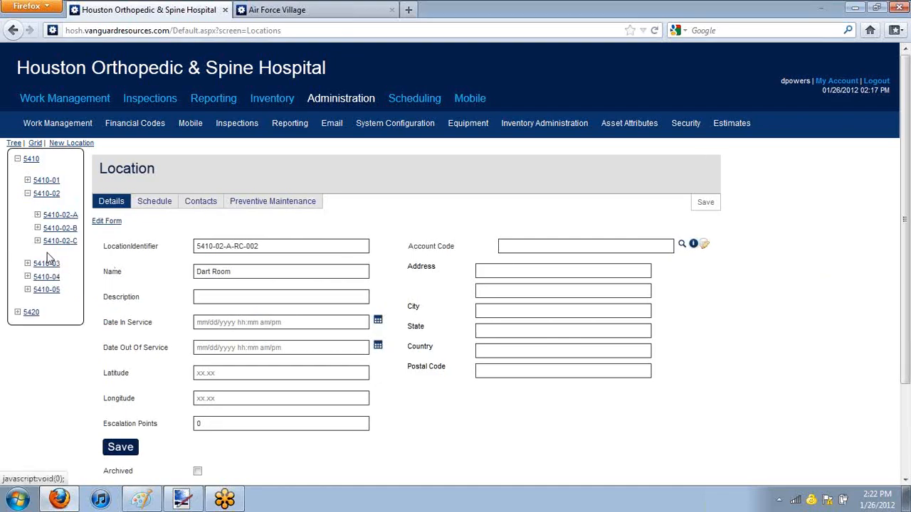
{"action": "left_click", "coordinate": [37, 215]}
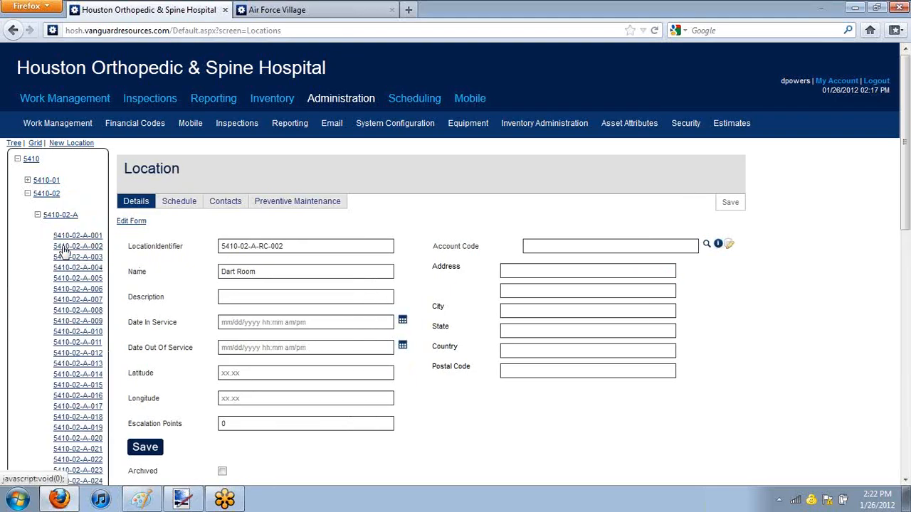
{"action": "scroll", "coordinate": [58, 248], "scroll_direction": "down", "scroll_amount": 5}
{"action": "scroll", "coordinate": [57, 246], "scroll_direction": "down", "scroll_amount": 3}
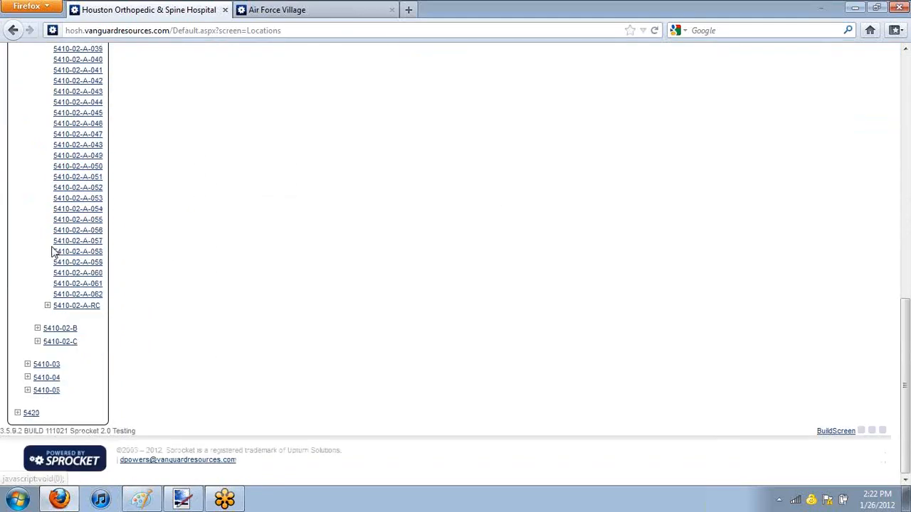
{"action": "right_click", "coordinate": [76, 314]}
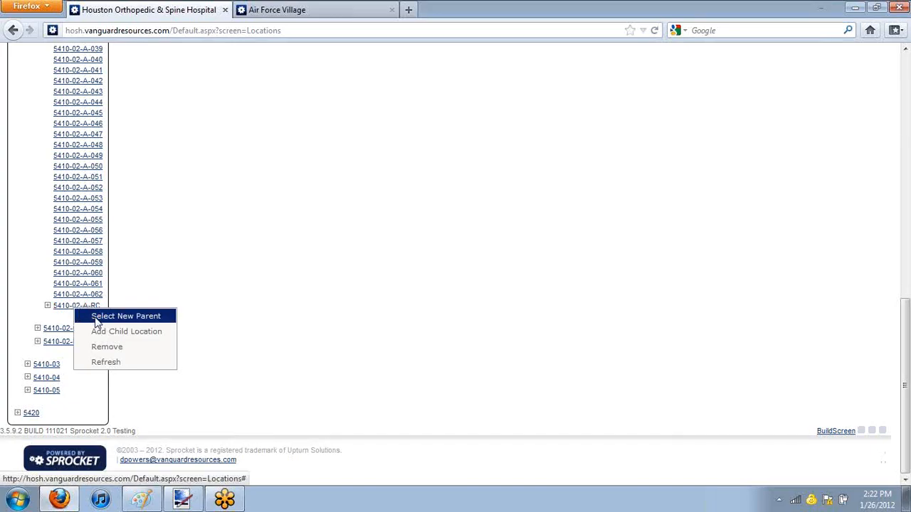
{"action": "left_click", "coordinate": [99, 319]}
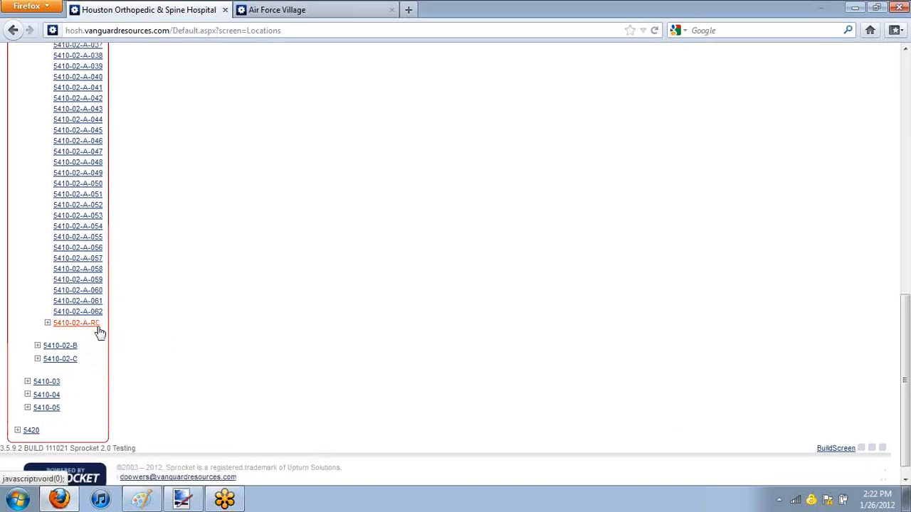
{"action": "left_click", "coordinate": [30, 434]}
{"action": "scroll", "coordinate": [30, 436], "scroll_direction": "down", "scroll_amount": 2}
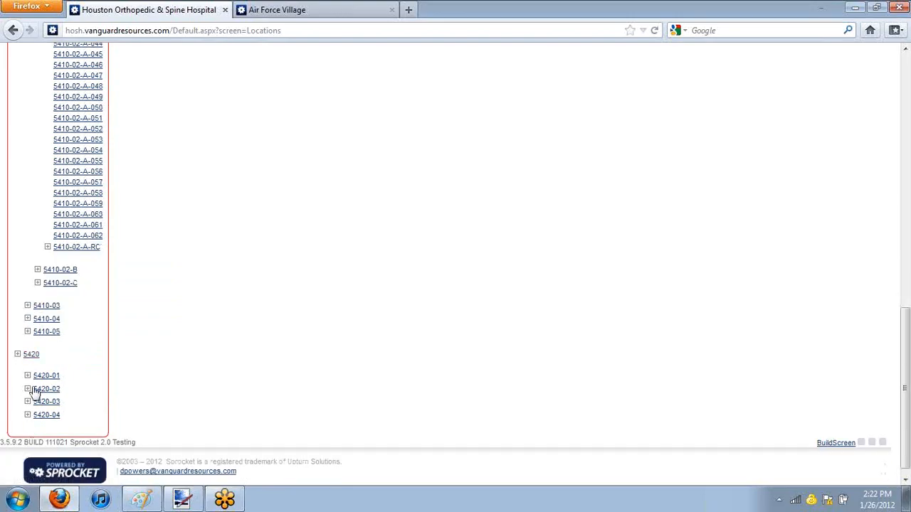
{"action": "left_click", "coordinate": [41, 392]}
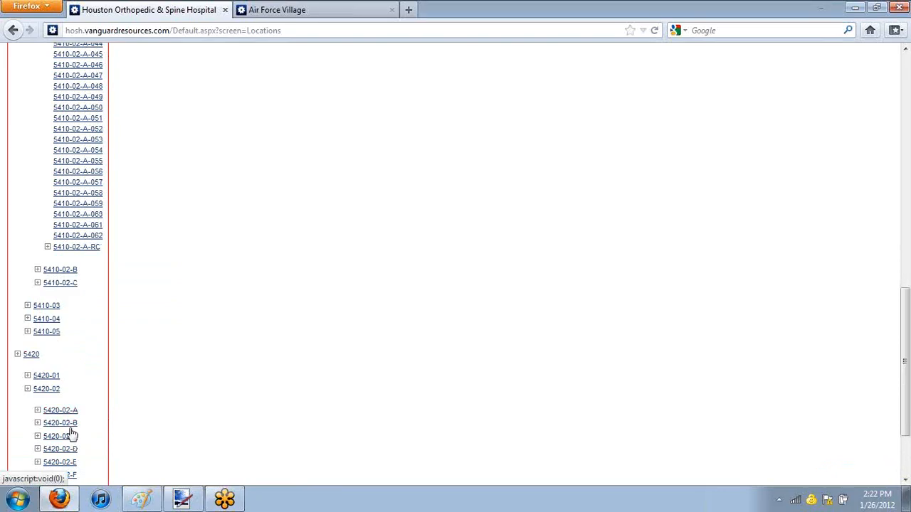
{"action": "left_click", "coordinate": [71, 426]}
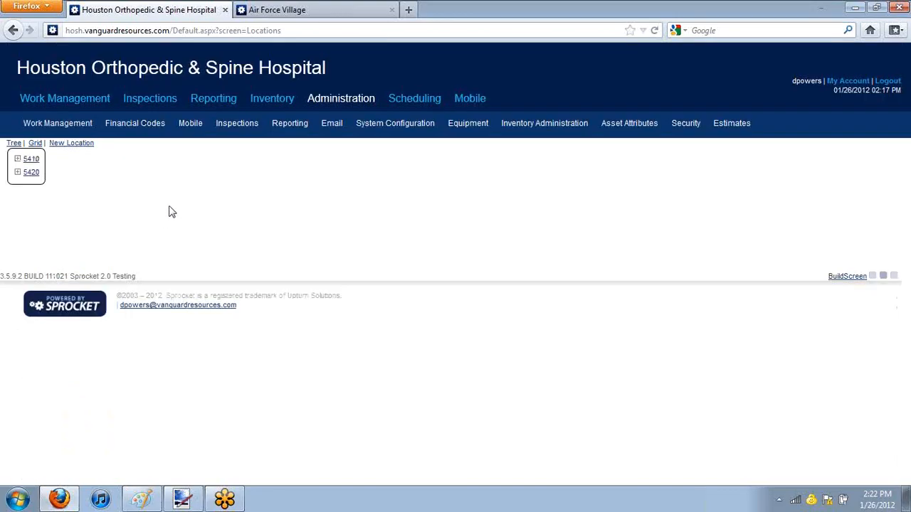
Step: Expand 5410-02-A and 5420-02-B in the location tree to check where 5410-02-A-RC and its child rooms sit
{"action": "left_click", "coordinate": [19, 159]}
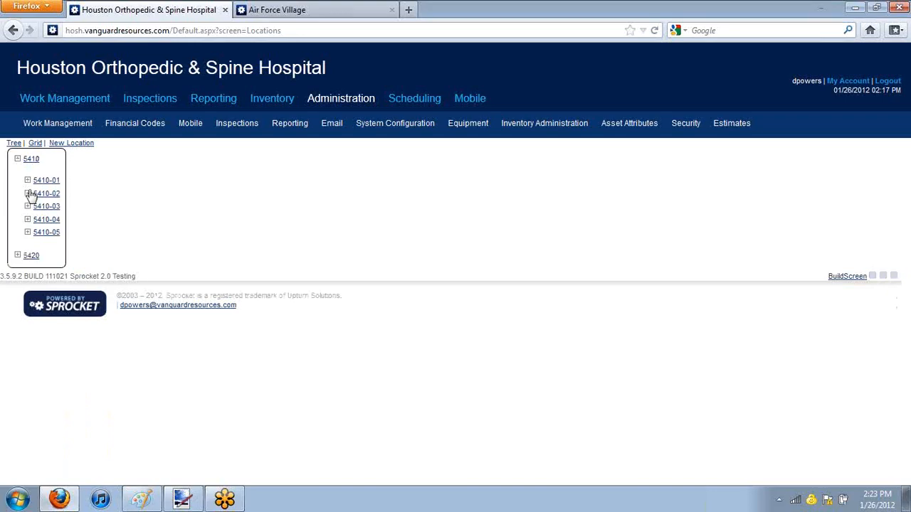
{"action": "left_click", "coordinate": [27, 194]}
{"action": "left_click", "coordinate": [38, 214]}
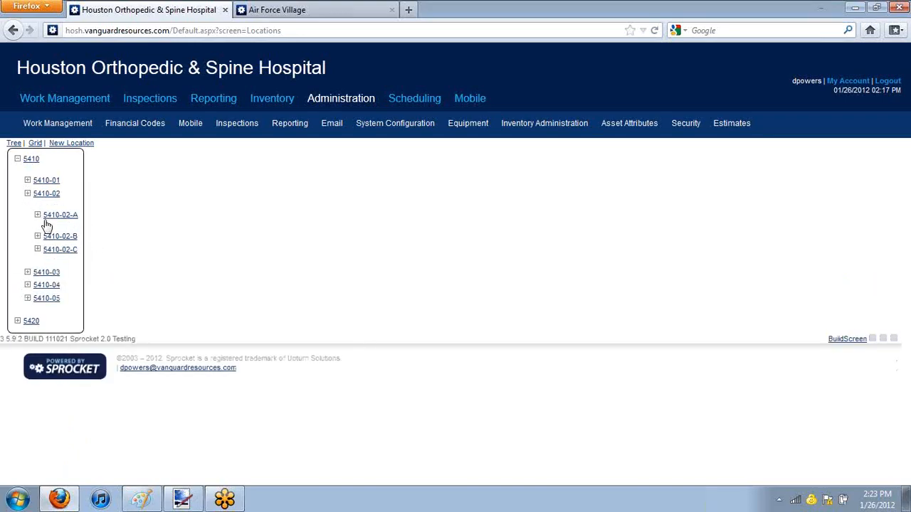
{"action": "scroll", "coordinate": [67, 237], "scroll_direction": "down", "scroll_amount": 12}
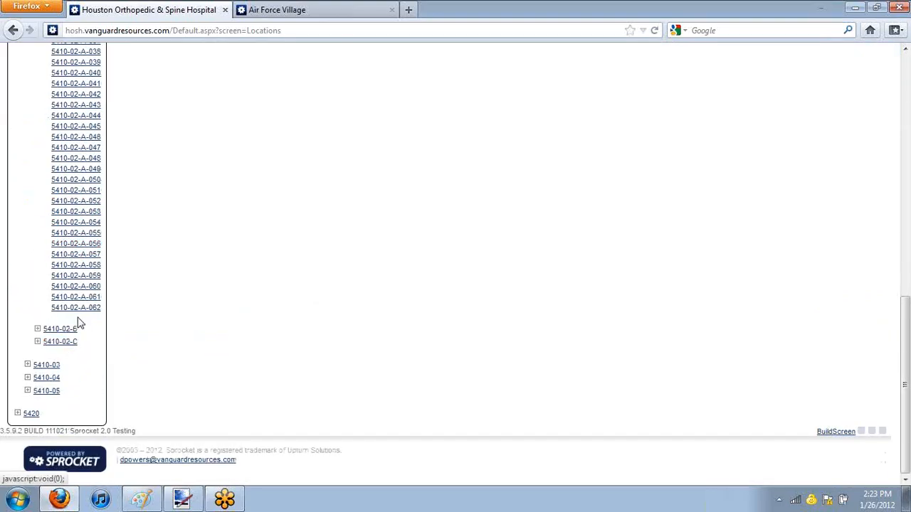
{"action": "left_click", "coordinate": [18, 414]}
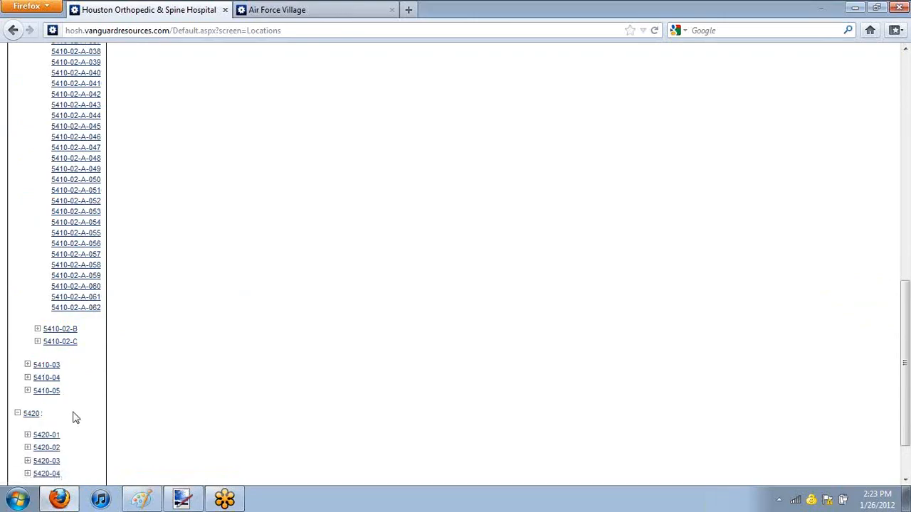
{"action": "scroll", "coordinate": [74, 417], "scroll_direction": "down", "scroll_amount": 2}
{"action": "left_click", "coordinate": [27, 378]}
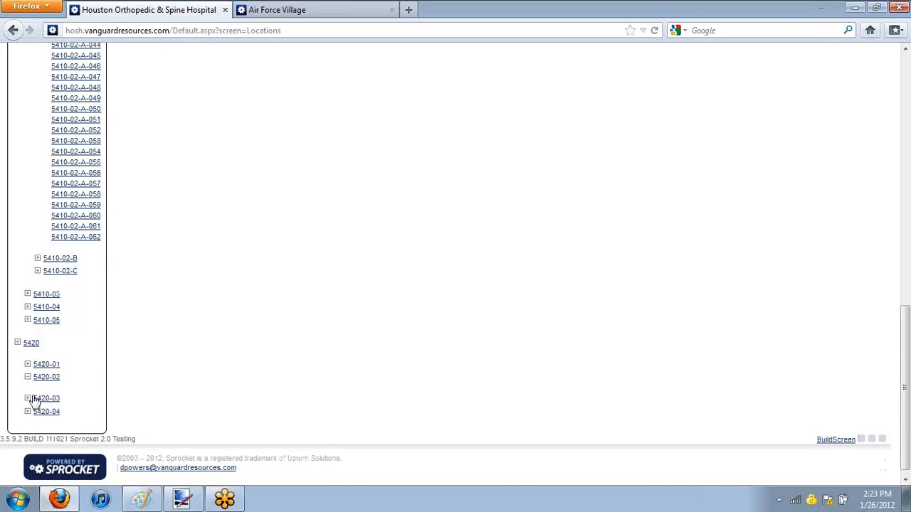
{"action": "left_click", "coordinate": [37, 412]}
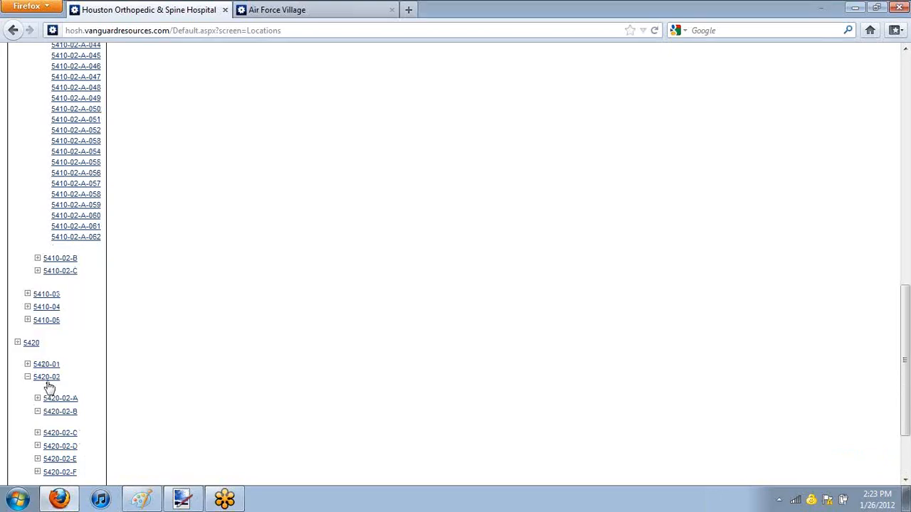
{"action": "scroll", "coordinate": [99, 390], "scroll_direction": "down", "scroll_amount": 4}
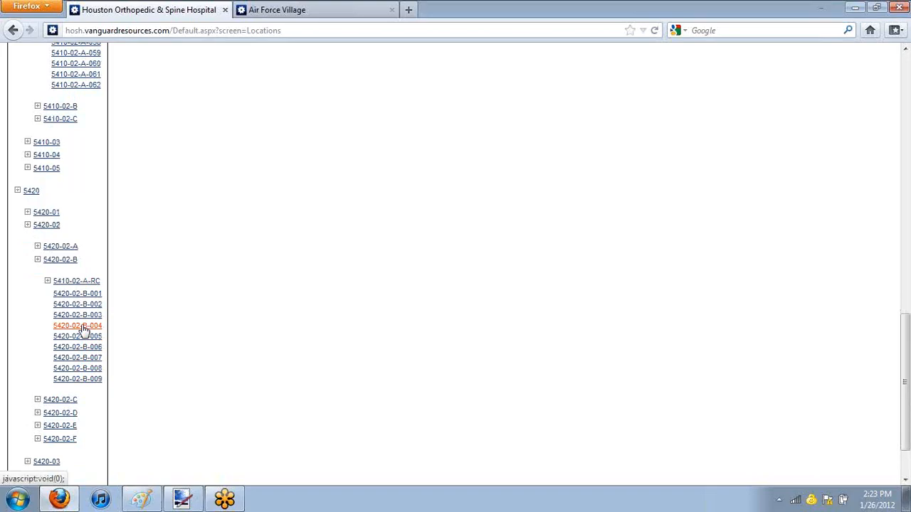
{"action": "left_click", "coordinate": [47, 282]}
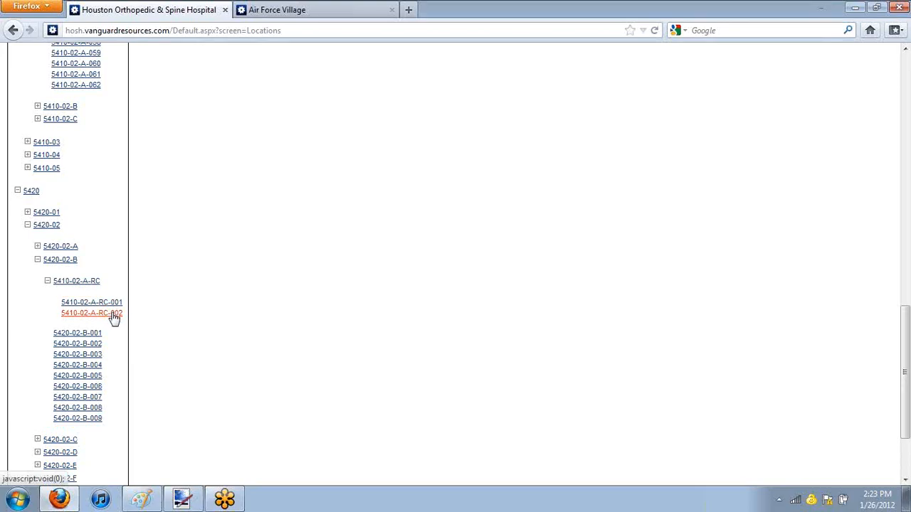
{"action": "left_click", "coordinate": [47, 282]}
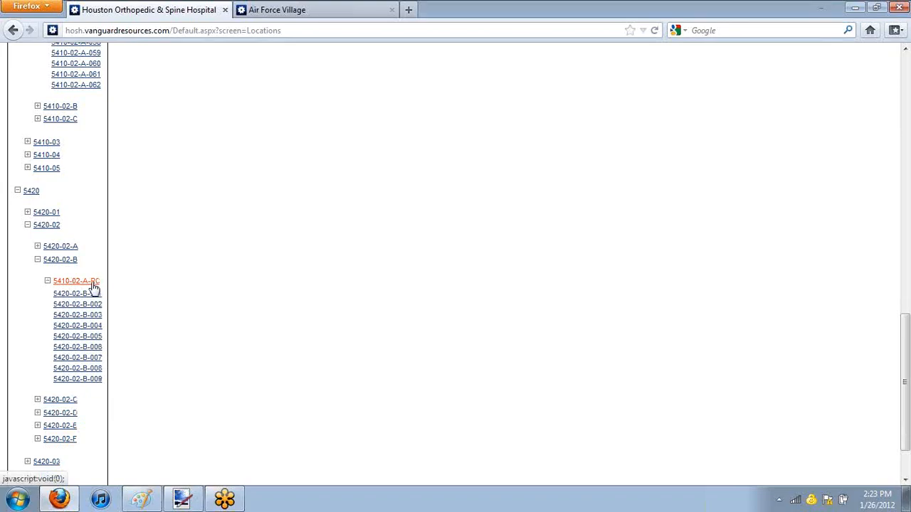
Step: Mark the Recreational Center location 5410-02-A-RC as archived and save it
{"action": "left_click", "coordinate": [89, 283]}
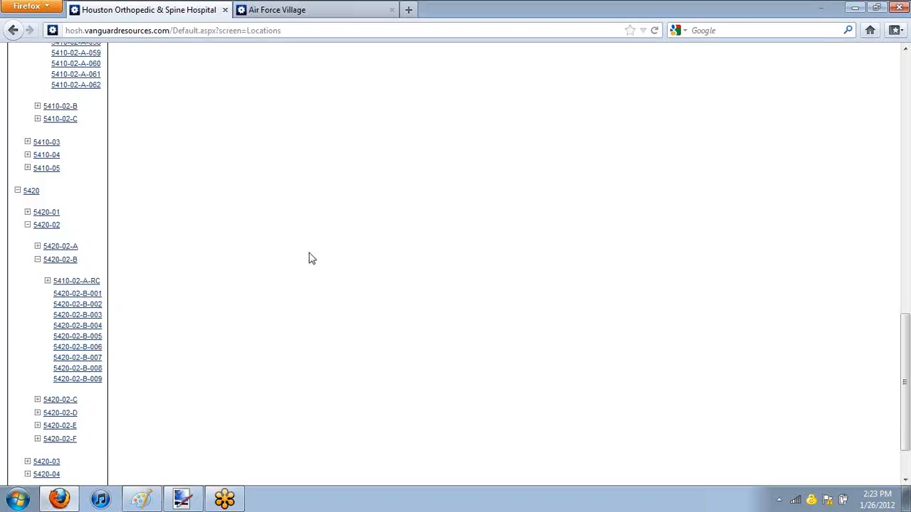
{"action": "scroll", "coordinate": [249, 185], "scroll_direction": "up", "scroll_amount": 20}
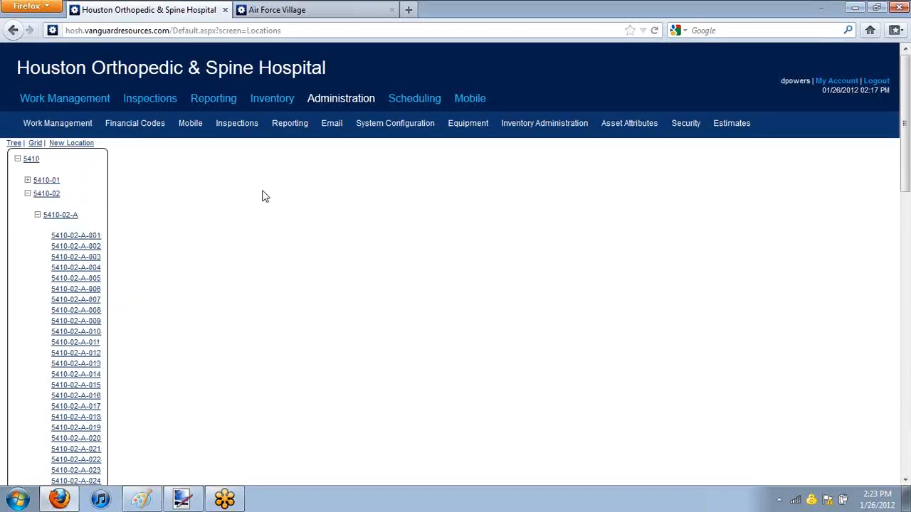
{"action": "scroll", "coordinate": [269, 207], "scroll_direction": "down", "scroll_amount": 4}
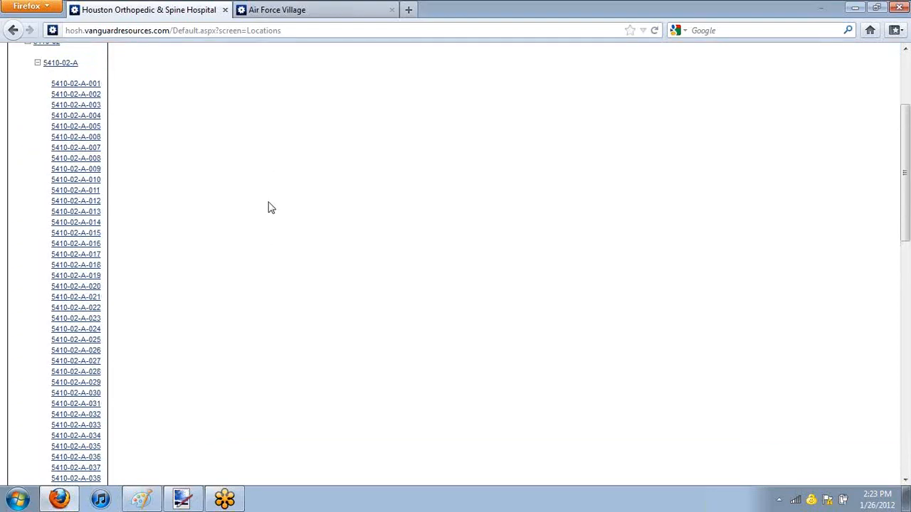
{"action": "scroll", "coordinate": [348, 220], "scroll_direction": "up", "scroll_amount": 4}
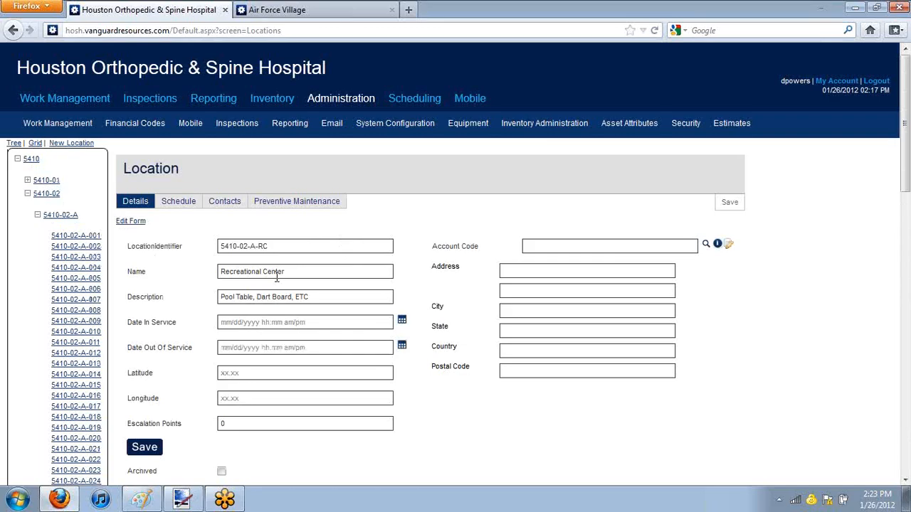
{"action": "scroll", "coordinate": [277, 278], "scroll_direction": "down", "scroll_amount": 2}
{"action": "left_click", "coordinate": [222, 396]}
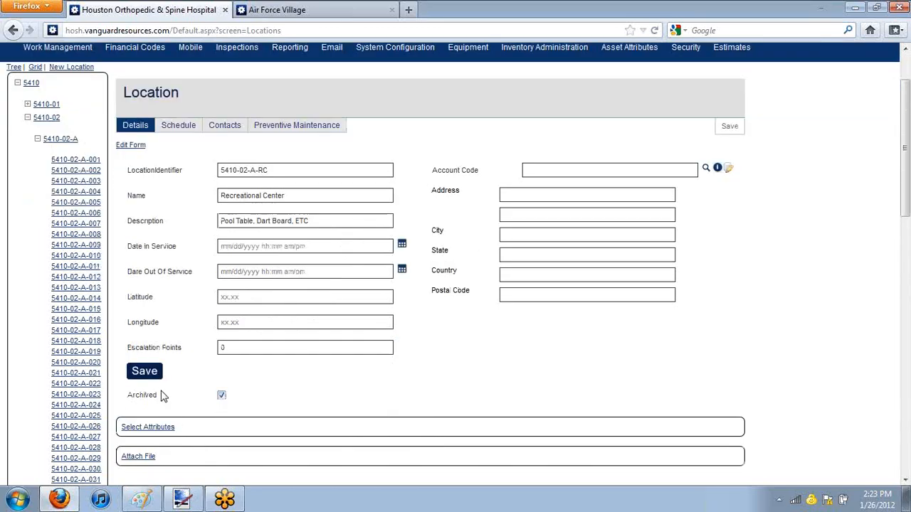
{"action": "left_click", "coordinate": [146, 371]}
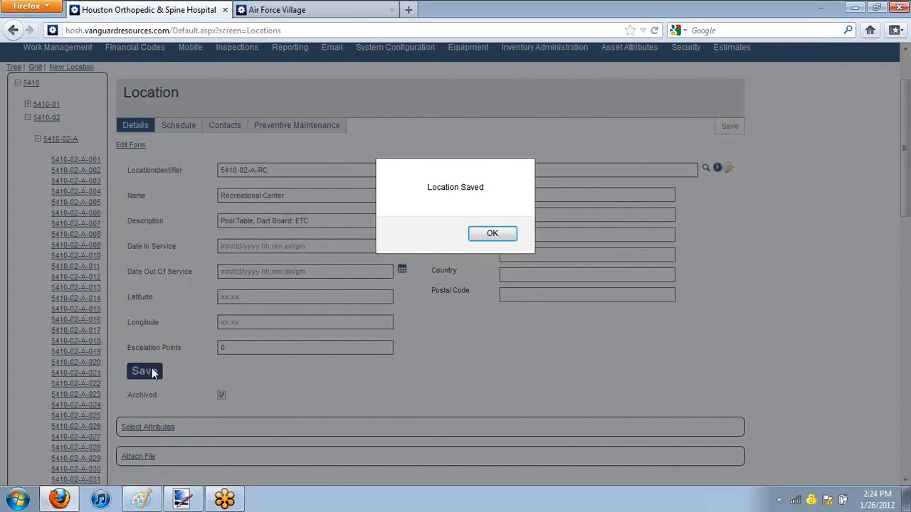
{"action": "left_click", "coordinate": [492, 235]}
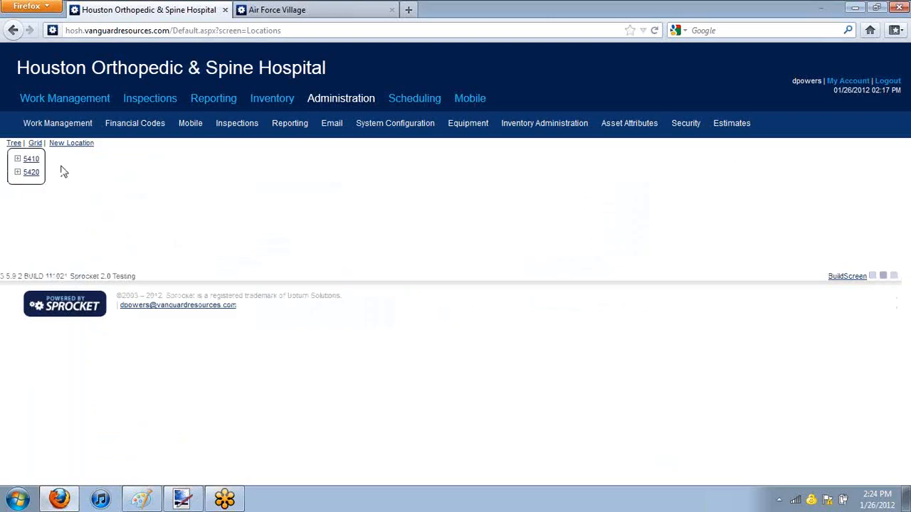
Step: Open the Company Information screen in the system configuration
{"action": "left_click_drag", "start_coordinate": [18, 67], "coordinate": [168, 65]}
{"action": "left_click", "coordinate": [125, 71]}
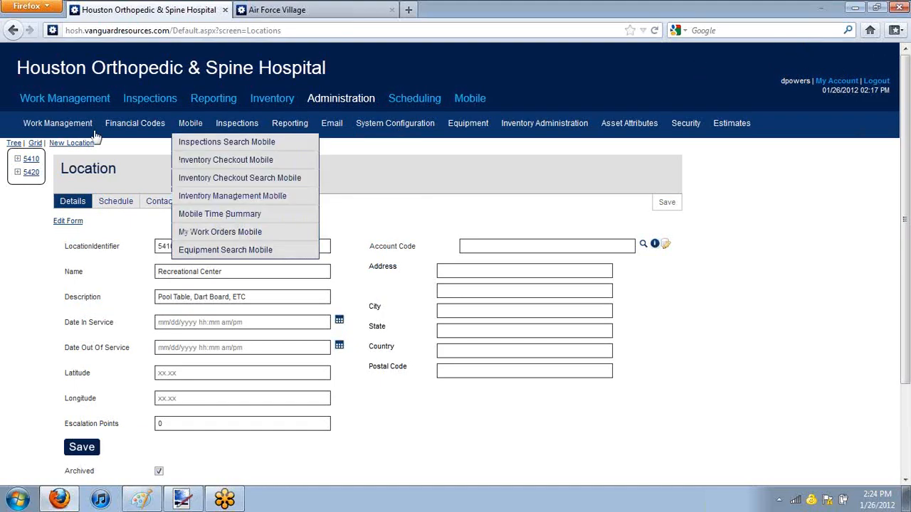
{"action": "mouse_move", "coordinate": [262, 129]}
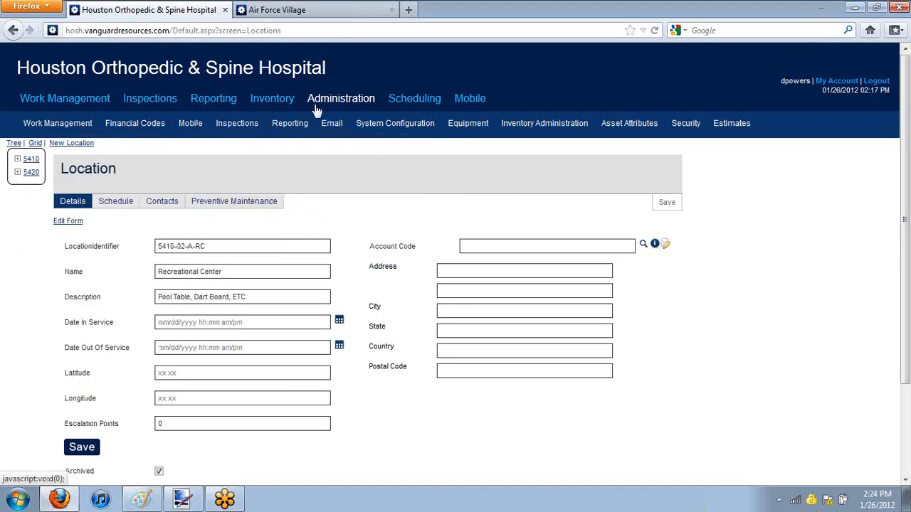
{"action": "mouse_move", "coordinate": [372, 126]}
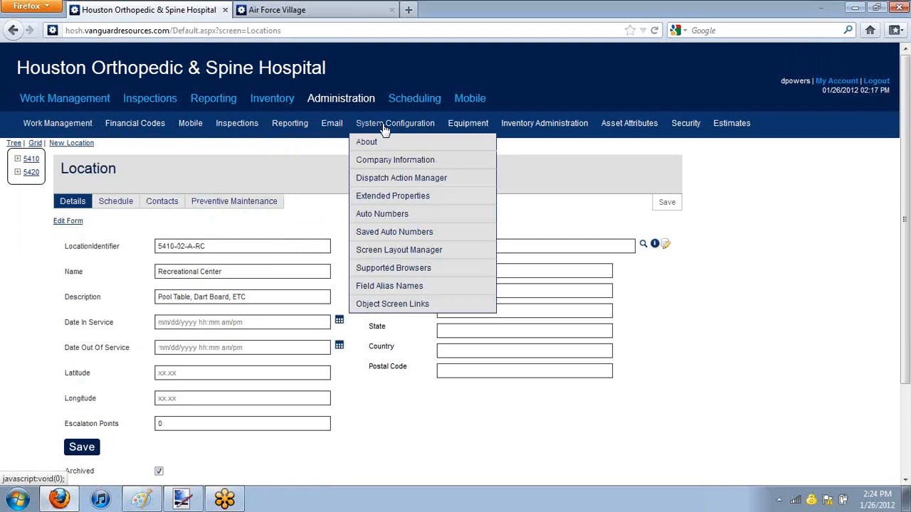
{"action": "left_click", "coordinate": [401, 161]}
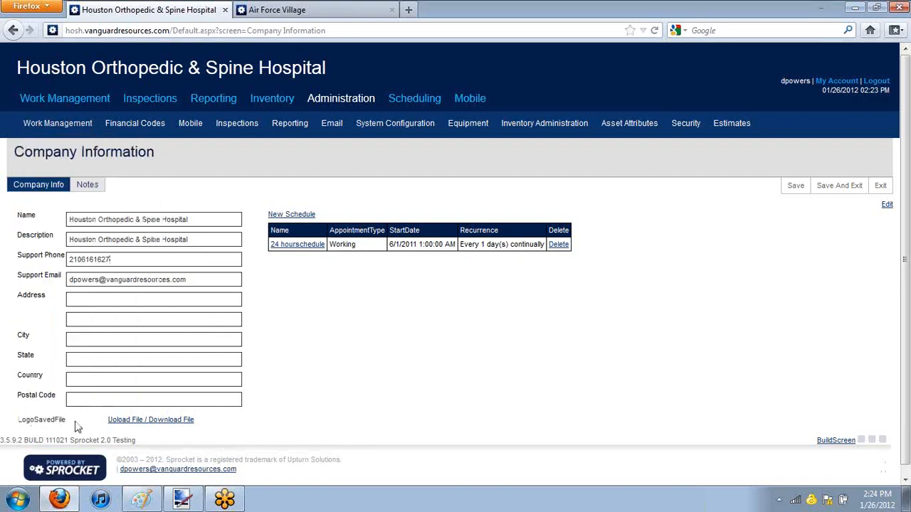
Step: Open the file upload window for the company's LogoSavedFile
{"action": "left_click", "coordinate": [123, 422]}
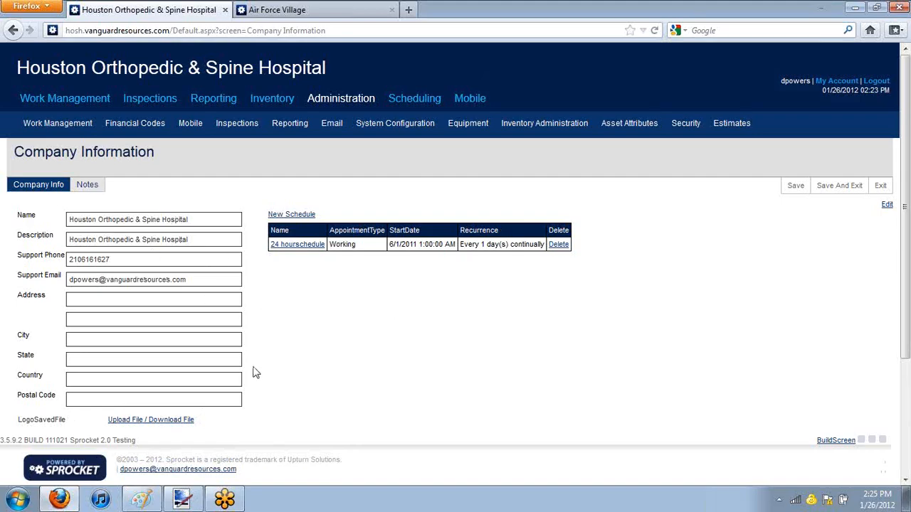
{"action": "left_click", "coordinate": [62, 502]}
{"action": "left_click", "coordinate": [61, 503]}
{"action": "left_click", "coordinate": [117, 425]}
{"action": "scroll", "coordinate": [273, 381], "scroll_direction": "down", "scroll_amount": 2}
{"action": "scroll", "coordinate": [318, 292], "scroll_direction": "down", "scroll_amount": 2}
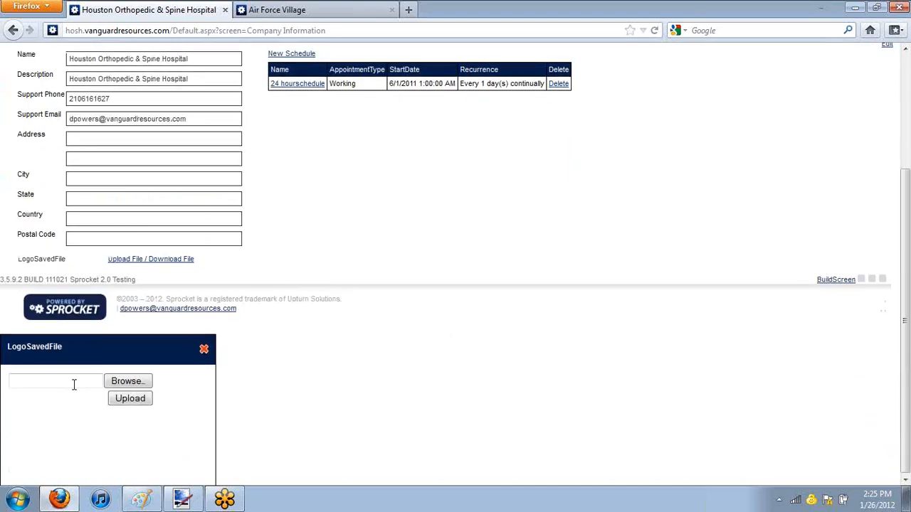
Step: Upload new transparent.png from the Pictures library as the company's LogoSavedFile, and save and exit Company Information
{"action": "left_click", "coordinate": [128, 382]}
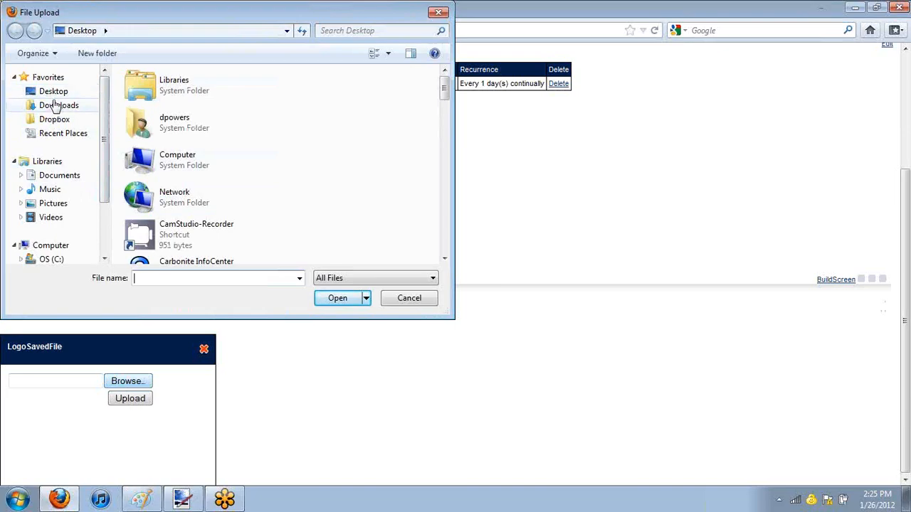
{"action": "left_click", "coordinate": [59, 205]}
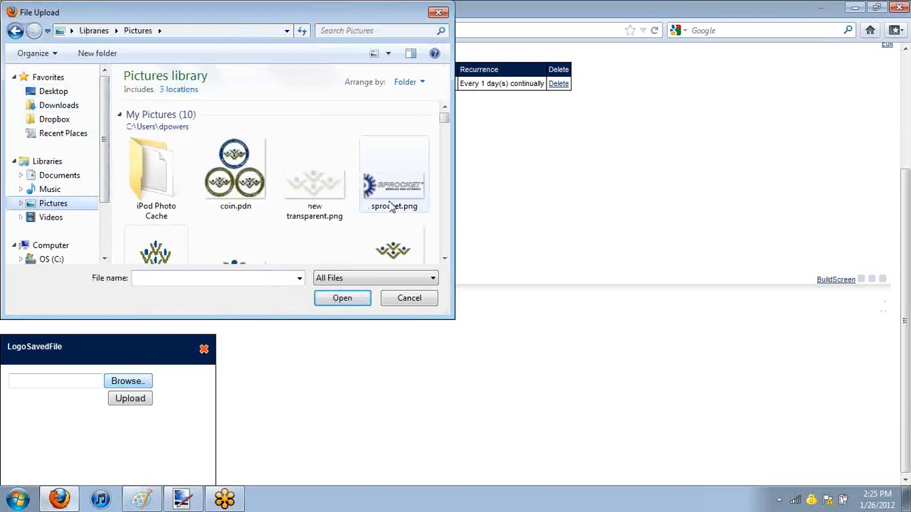
{"action": "left_click_drag", "start_coordinate": [446, 123], "coordinate": [447, 117]}
{"action": "left_click", "coordinate": [311, 200]}
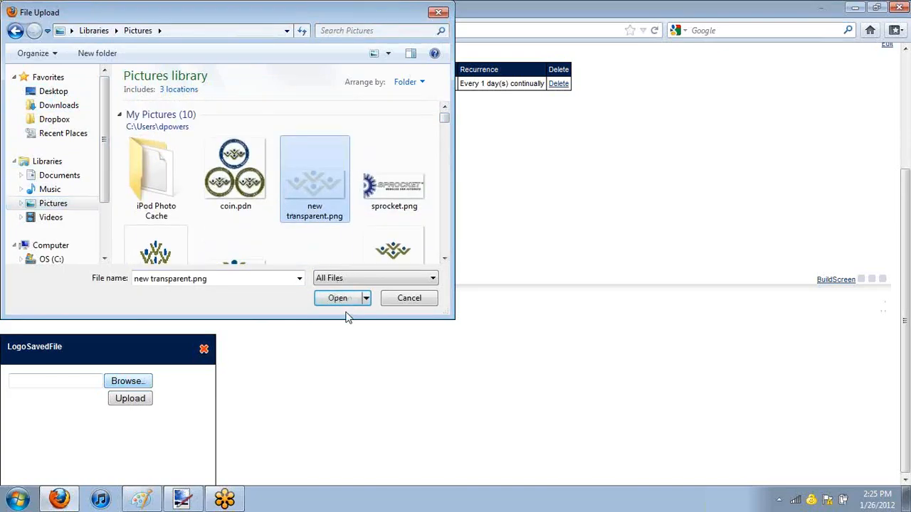
{"action": "left_click", "coordinate": [444, 125]}
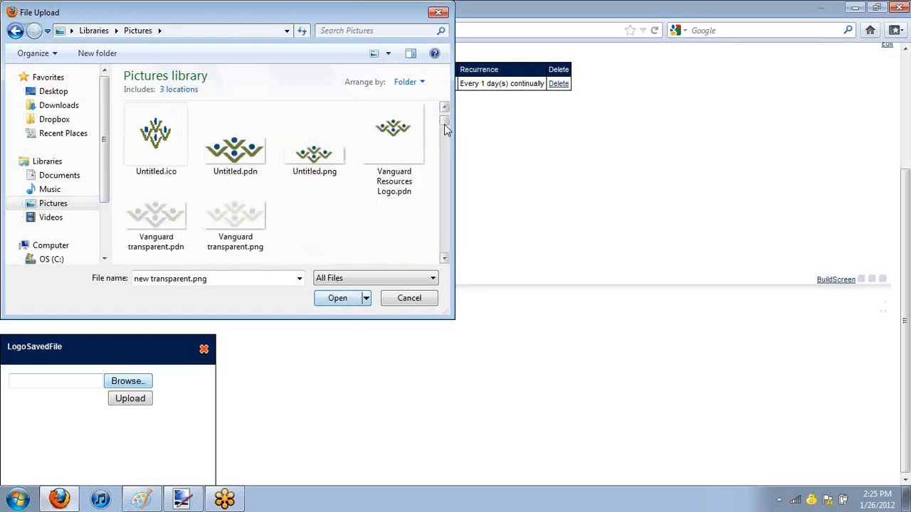
{"action": "left_click_drag", "start_coordinate": [445, 119], "coordinate": [447, 118]}
{"action": "left_click", "coordinate": [336, 300]}
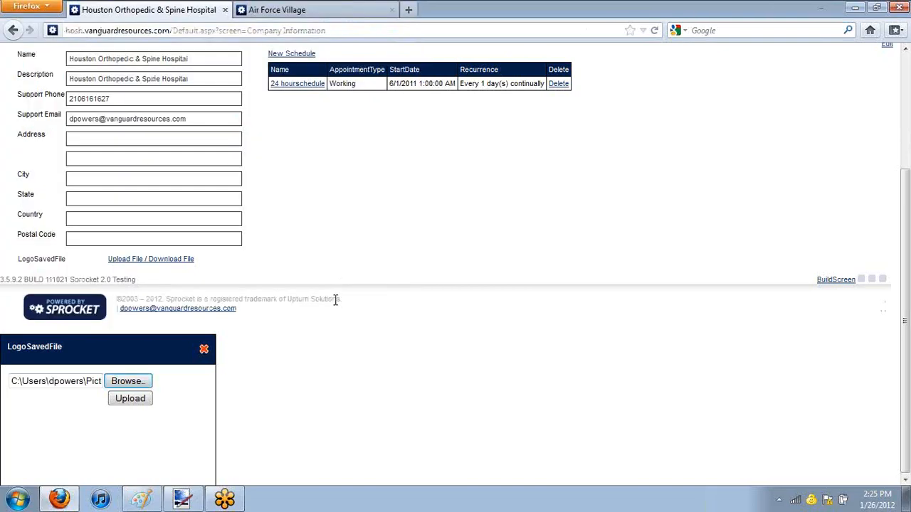
{"action": "left_click", "coordinate": [135, 398]}
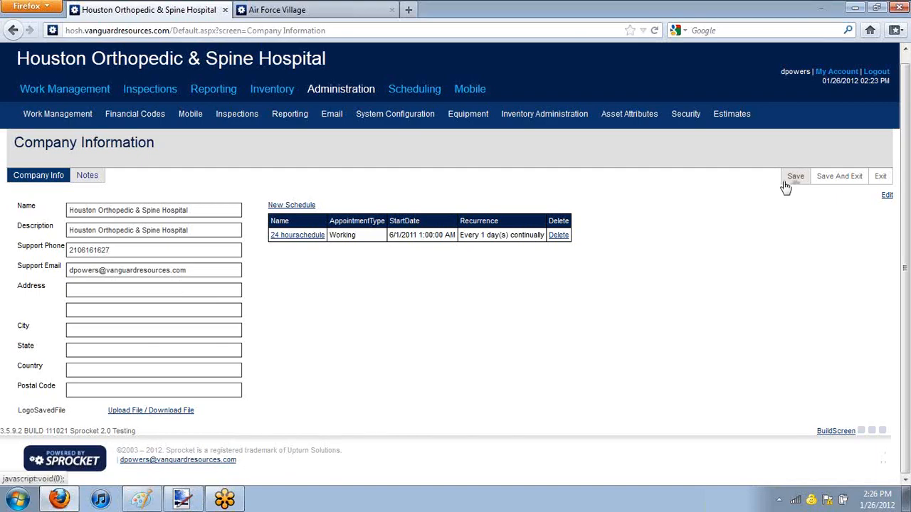
{"action": "left_click", "coordinate": [836, 179]}
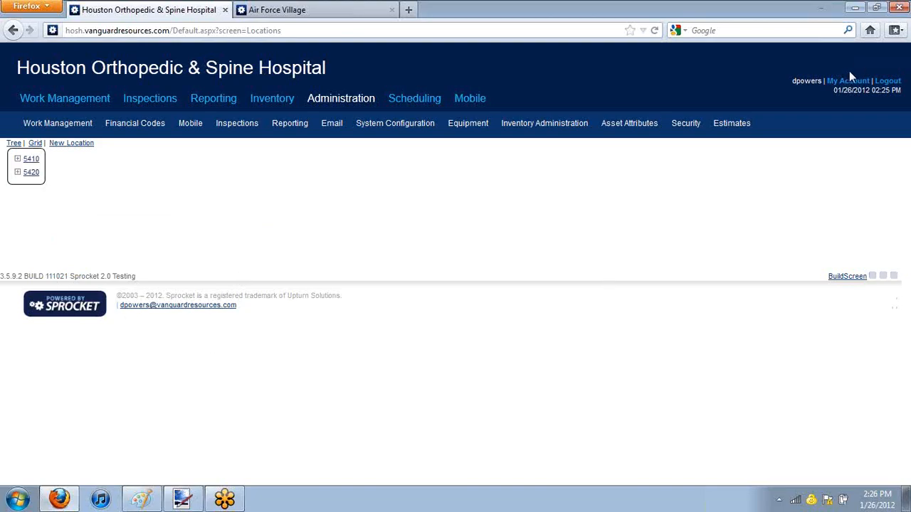
Step: Log out and log back in with the account's username and password, dismissing the browser's offer to remember the password
{"action": "left_click", "coordinate": [887, 82]}
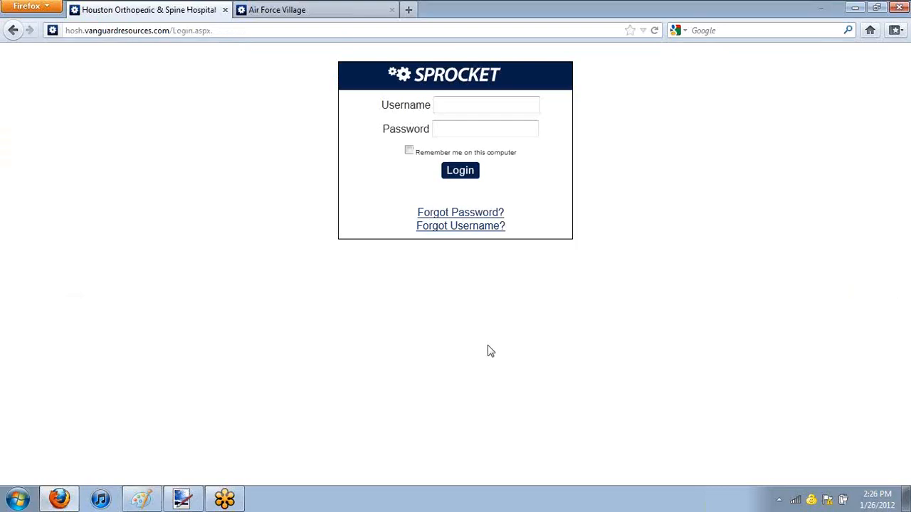
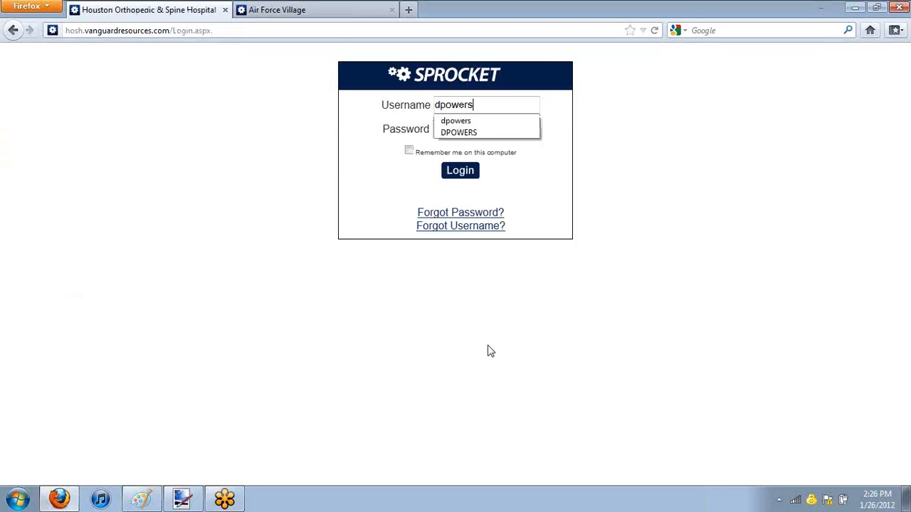
{"action": "key", "text": "Tab"}
{"action": "type", "text": "******"}
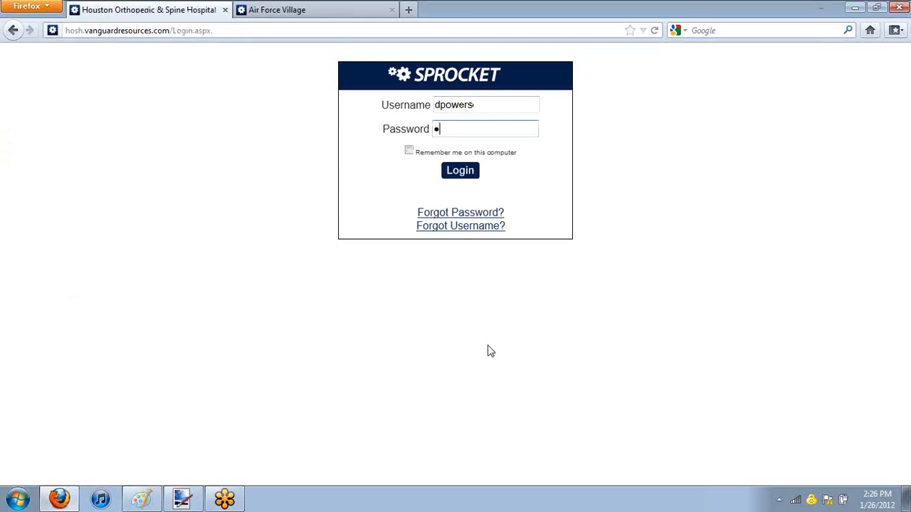
{"action": "key", "text": "Return"}
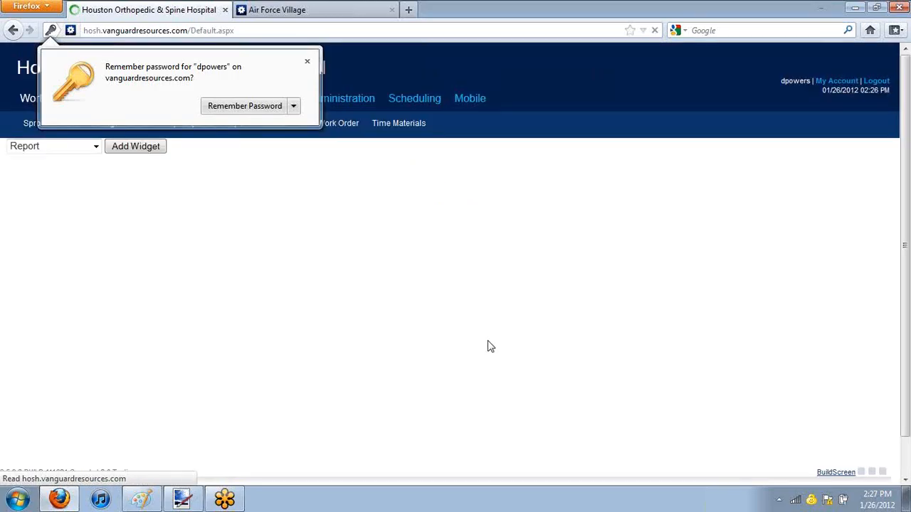
{"action": "left_click", "coordinate": [307, 62]}
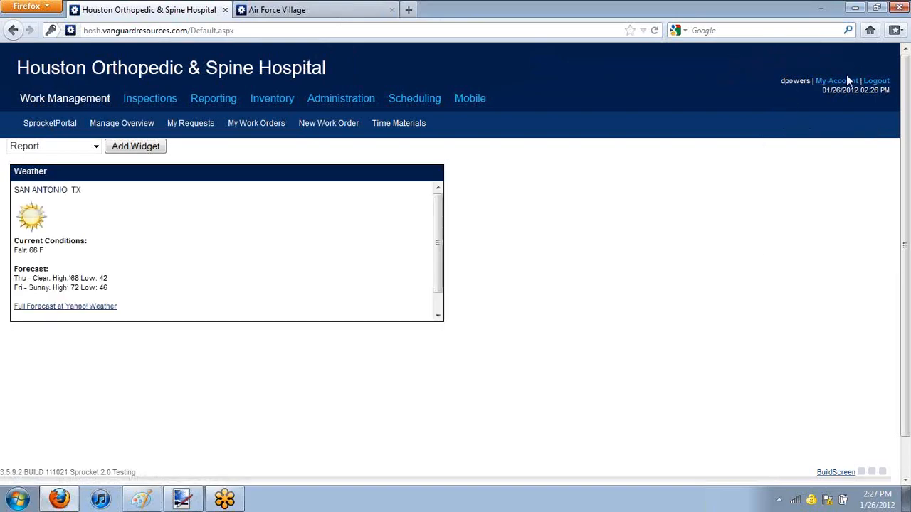
Step: Check the home page's header and footer for the company logo and support contact details
{"action": "scroll", "coordinate": [766, 79], "scroll_direction": "down", "scroll_amount": 1}
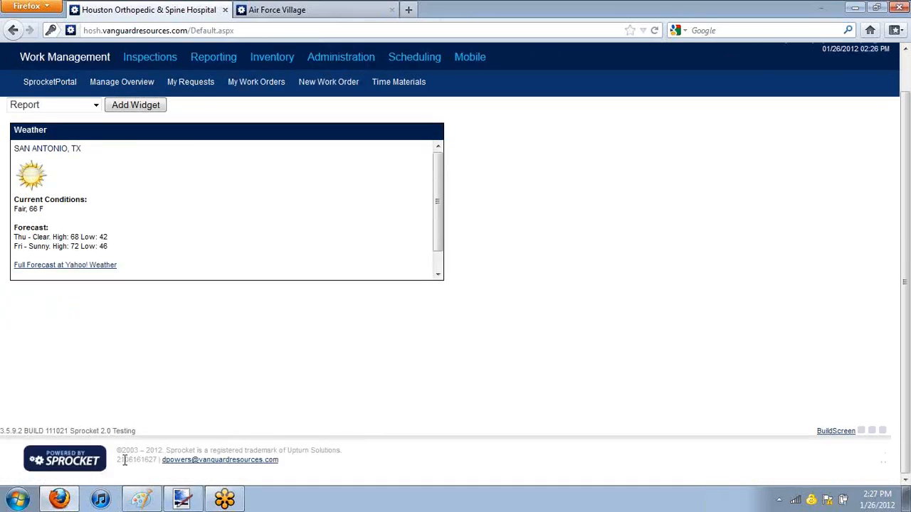
{"action": "left_click_drag", "start_coordinate": [116, 461], "coordinate": [132, 463]}
{"action": "scroll", "coordinate": [711, 178], "scroll_direction": "up", "scroll_amount": 1}
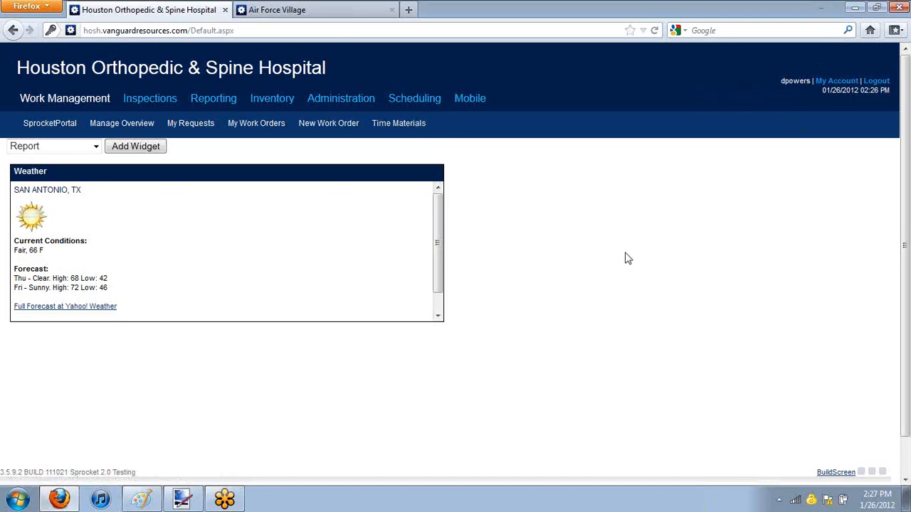
{"action": "scroll", "coordinate": [611, 249], "scroll_direction": "down", "scroll_amount": 1}
{"action": "scroll", "coordinate": [606, 253], "scroll_direction": "up", "scroll_amount": 1}
{"action": "scroll", "coordinate": [609, 255], "scroll_direction": "down", "scroll_amount": 1}
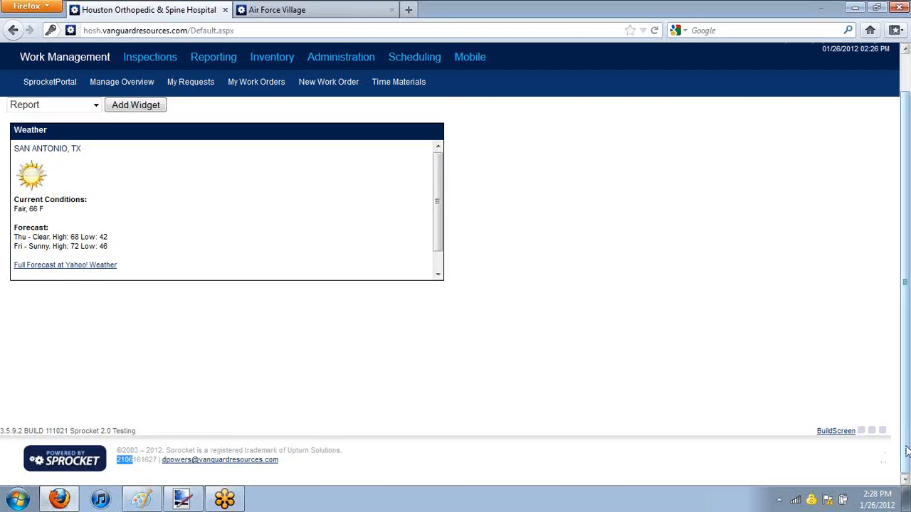
{"action": "left_click", "coordinate": [904, 252]}
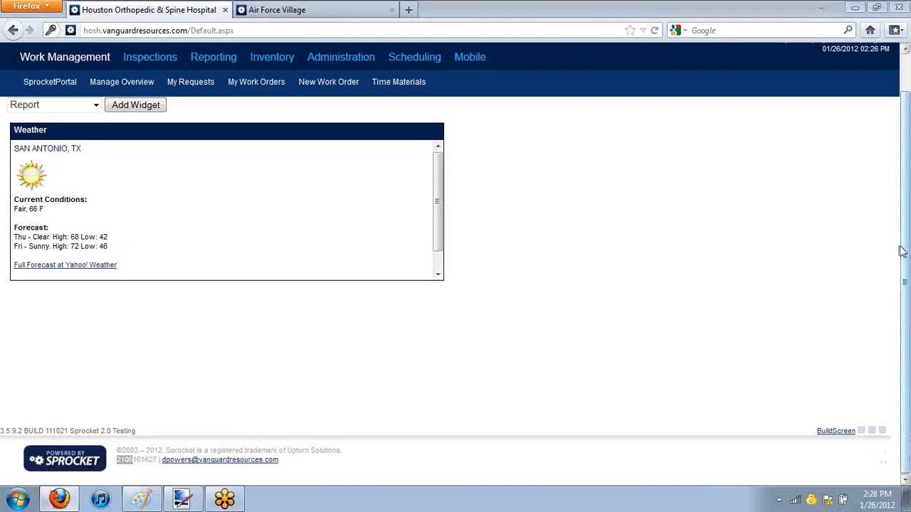